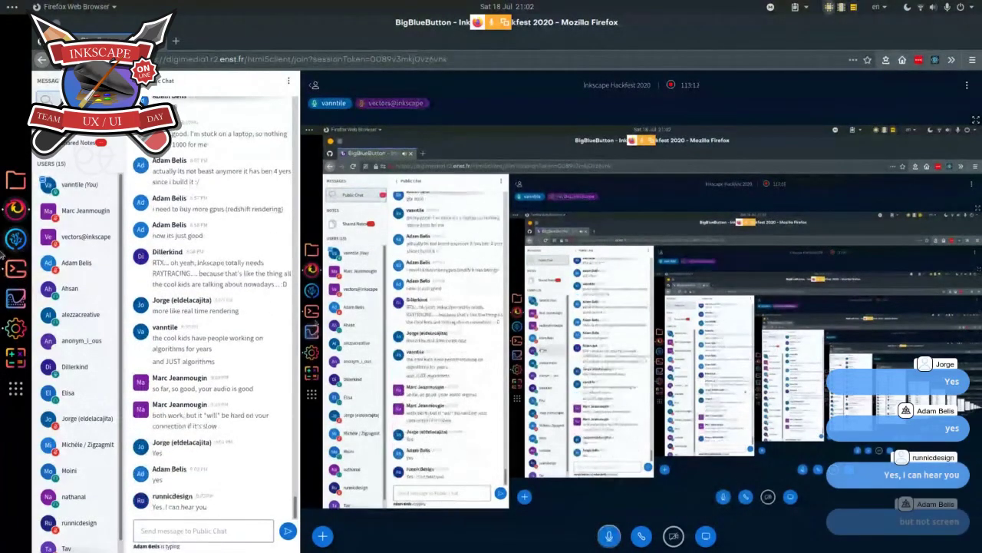
# - Switch to the terminal and rerun the ./paned mockup program
pyautogui.hotkey('alt', 'Tab')
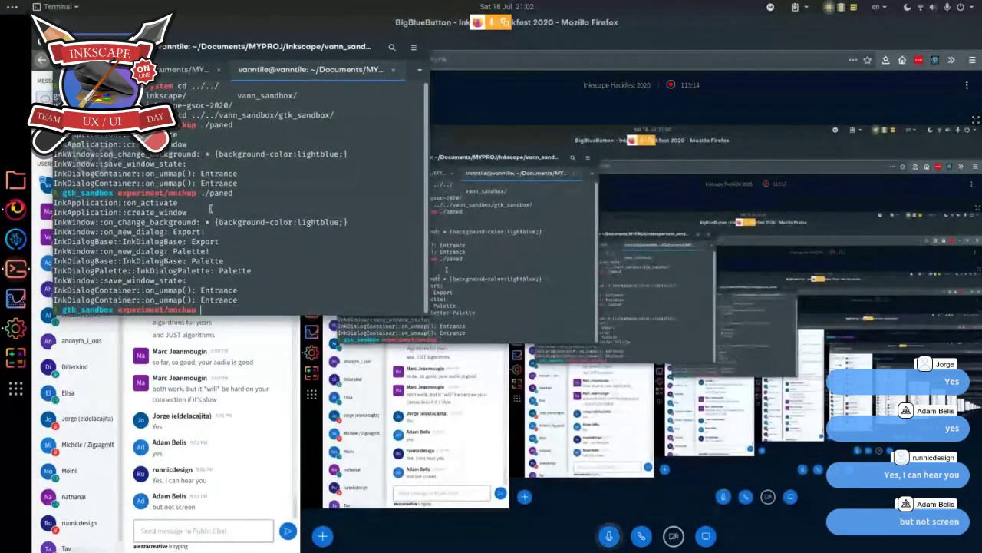
pyautogui.press('Up')
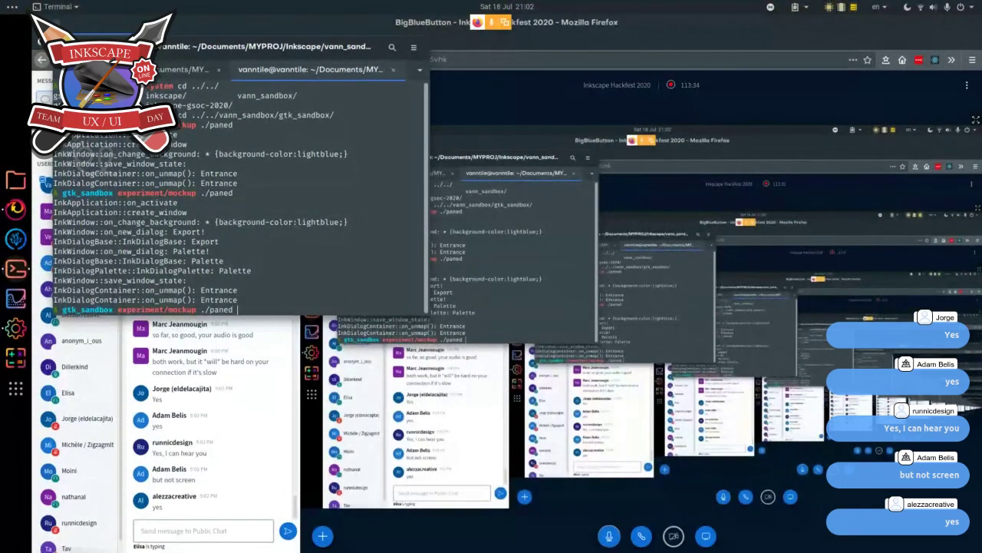
pyautogui.press('Return')
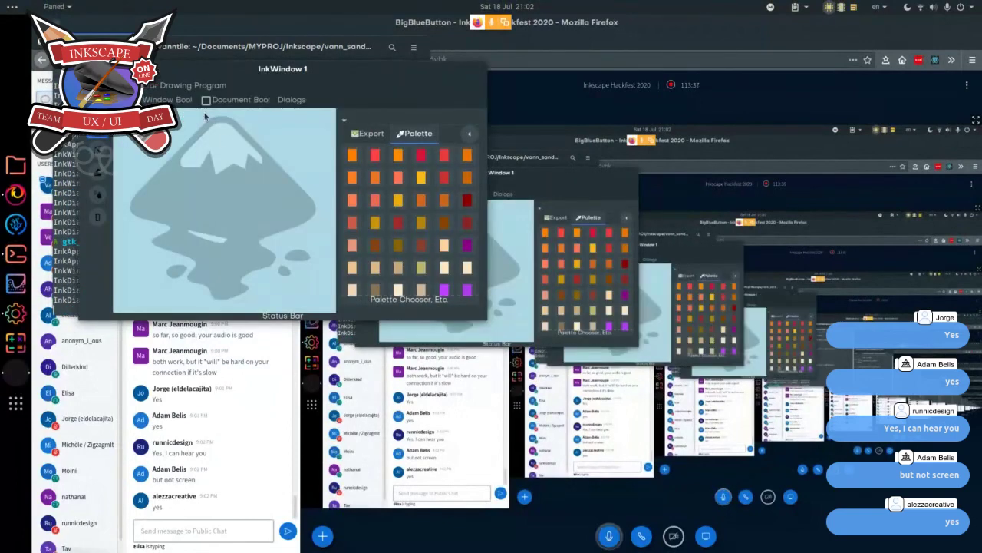
# - Close the notebook holding the Export and Palette dialogs in InkWindow 1
pyautogui.click(469, 134)
pyautogui.click(506, 237)
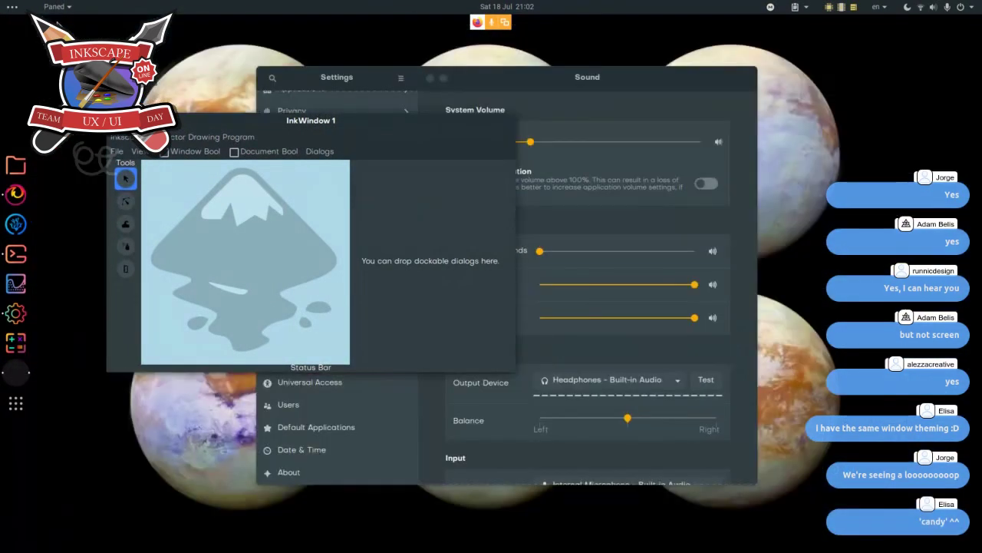
# - Minimize the Settings window, then enlarge InkWindow 1 and move it higher on the desktop
pyautogui.click(443, 79)
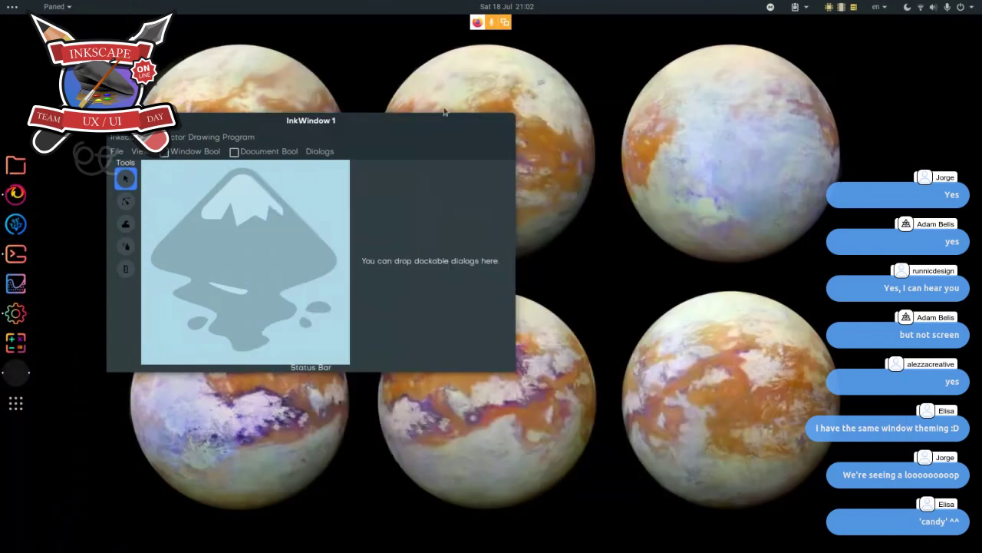
pyautogui.moveTo(516, 370); pyautogui.dragTo(647, 476)
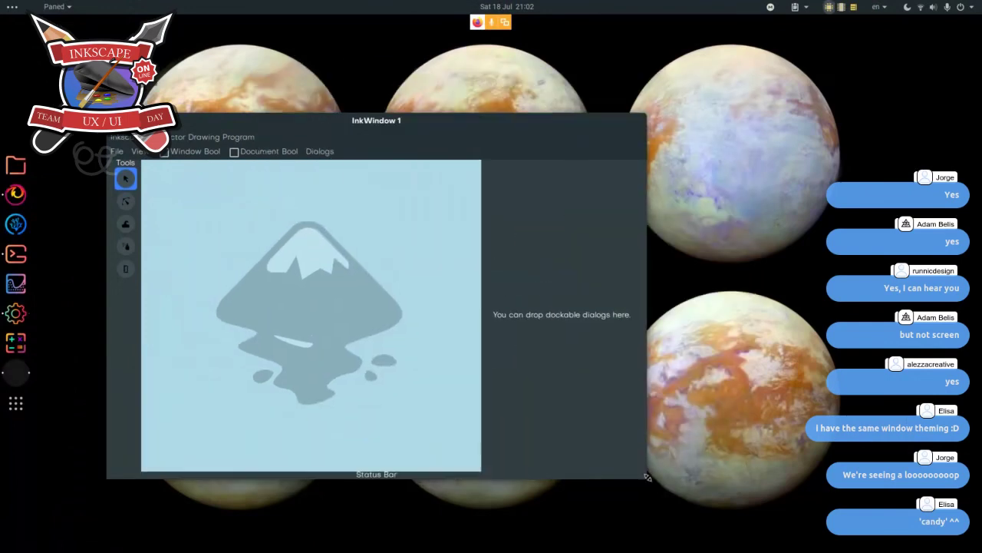
pyautogui.moveTo(385, 132); pyautogui.dragTo(346, 61)
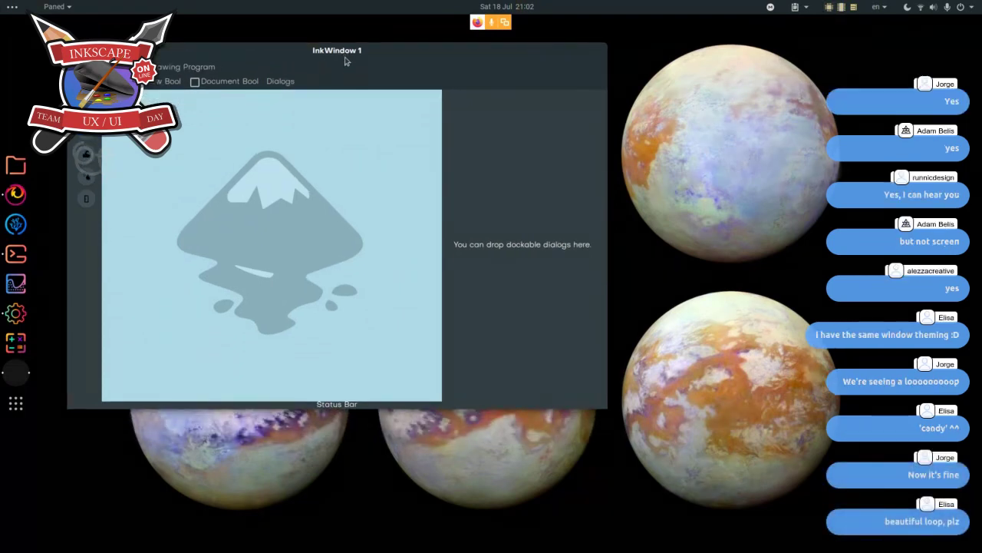
# - Dock the Export dialog in InkWindow 1, then collapse and re-expand its notebook
pyautogui.click(295, 85)
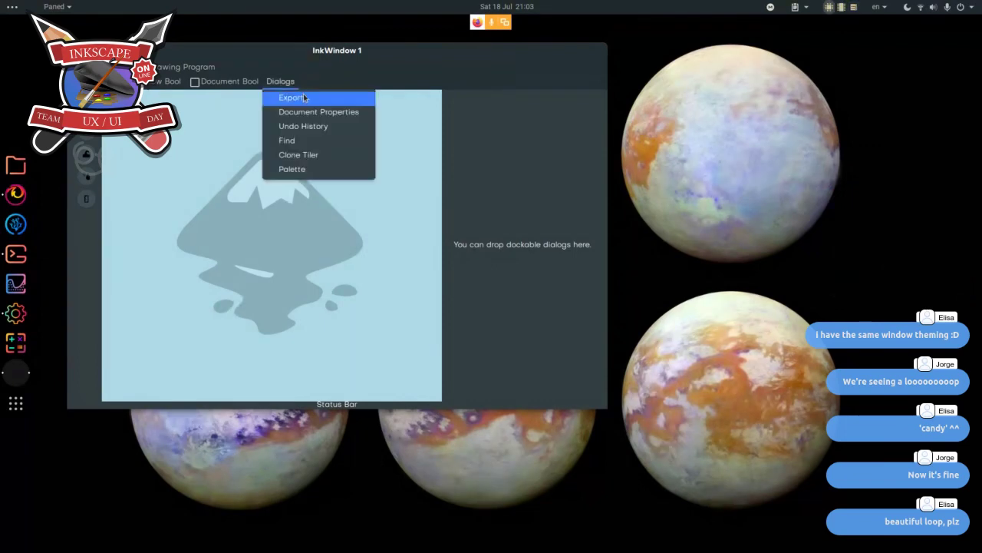
pyautogui.click(303, 98)
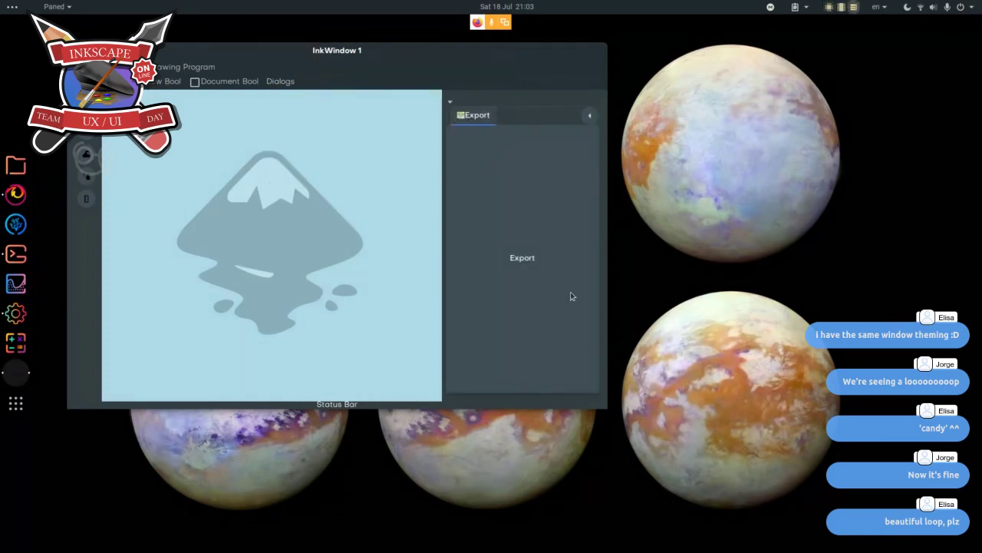
pyautogui.click(451, 102)
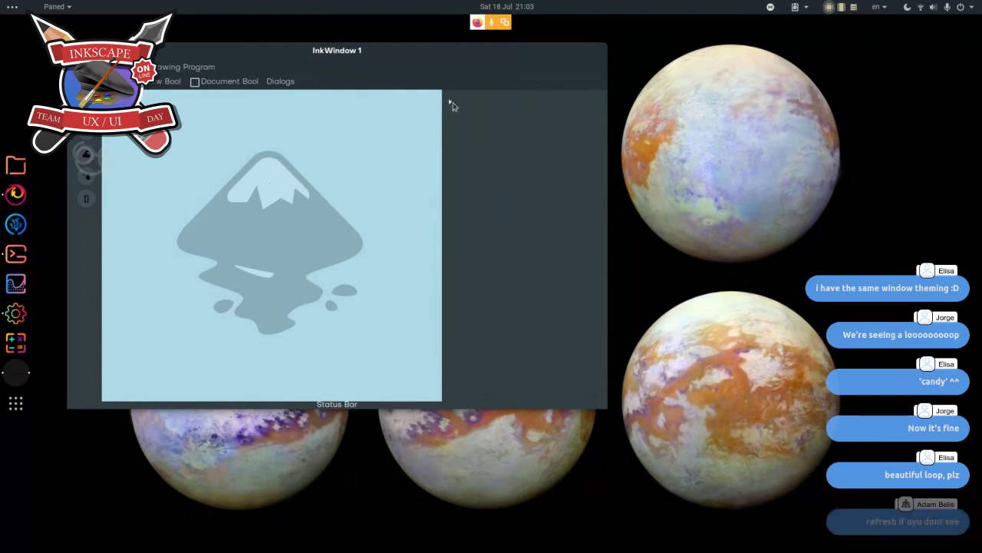
pyautogui.click(452, 103)
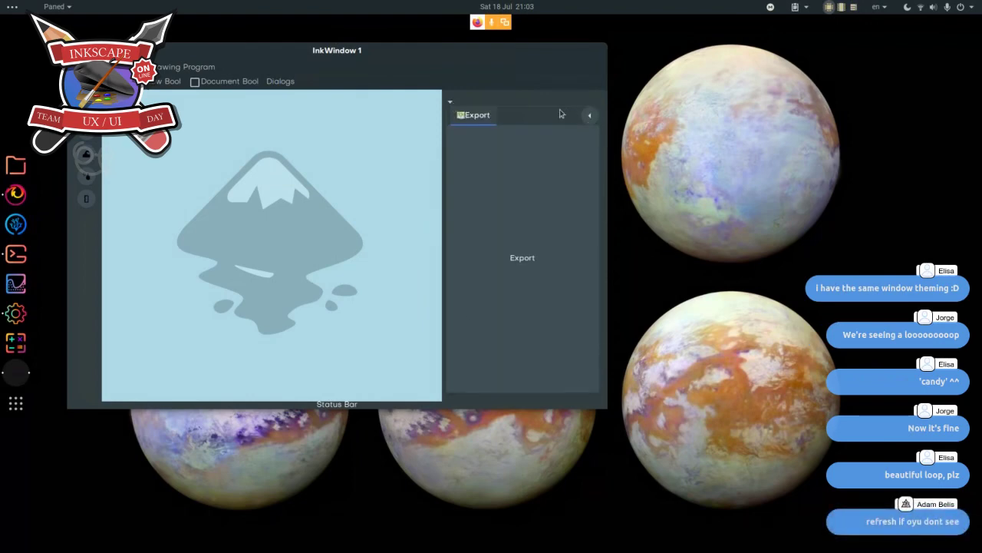
# - Add the Clone Tiler and Palette dialogs to the docked notebook beside Export
pyautogui.click(280, 80)
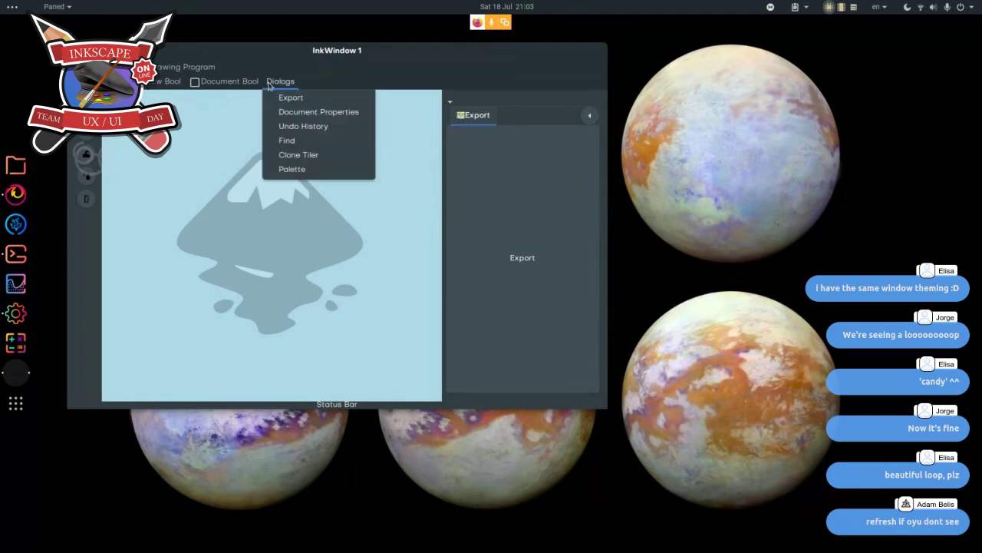
pyautogui.click(305, 155)
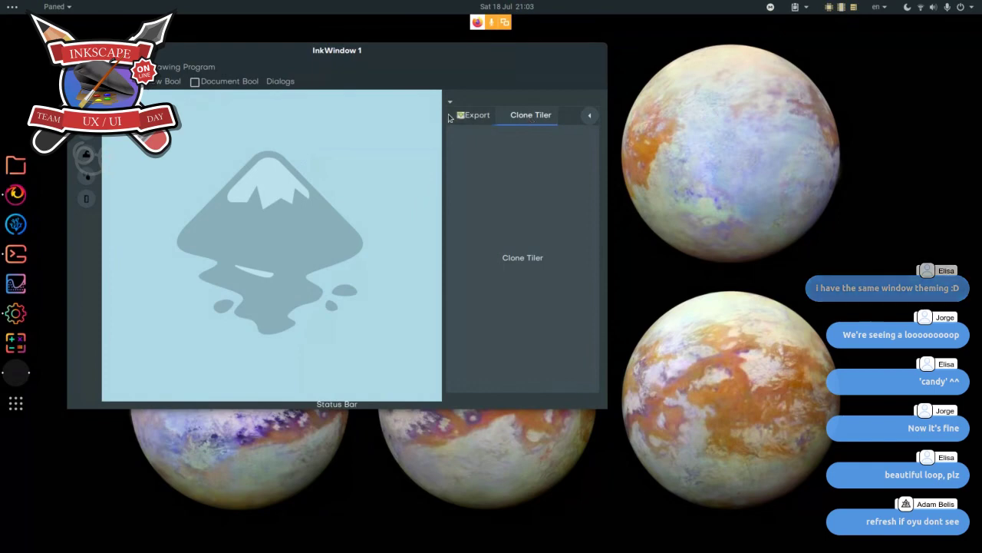
pyautogui.click(280, 82)
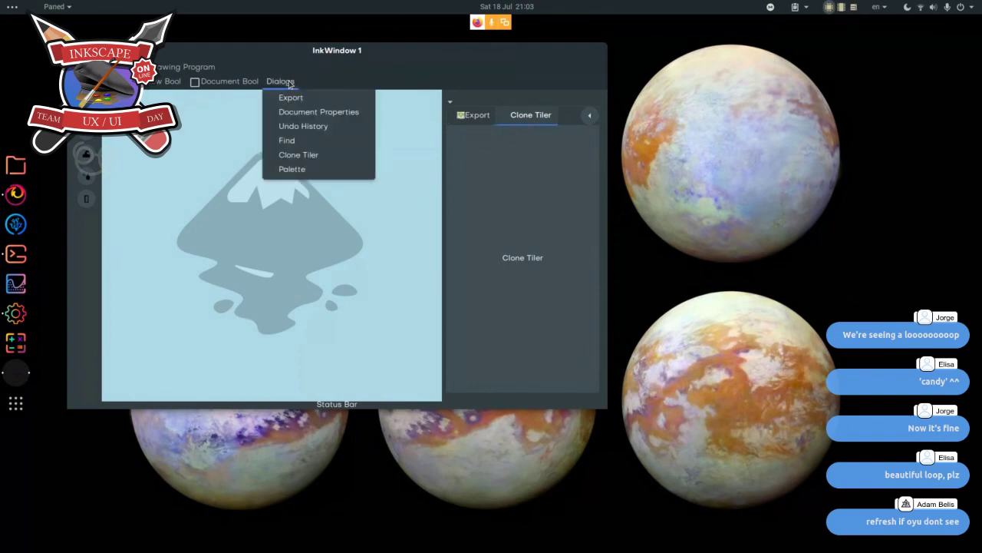
pyautogui.click(296, 169)
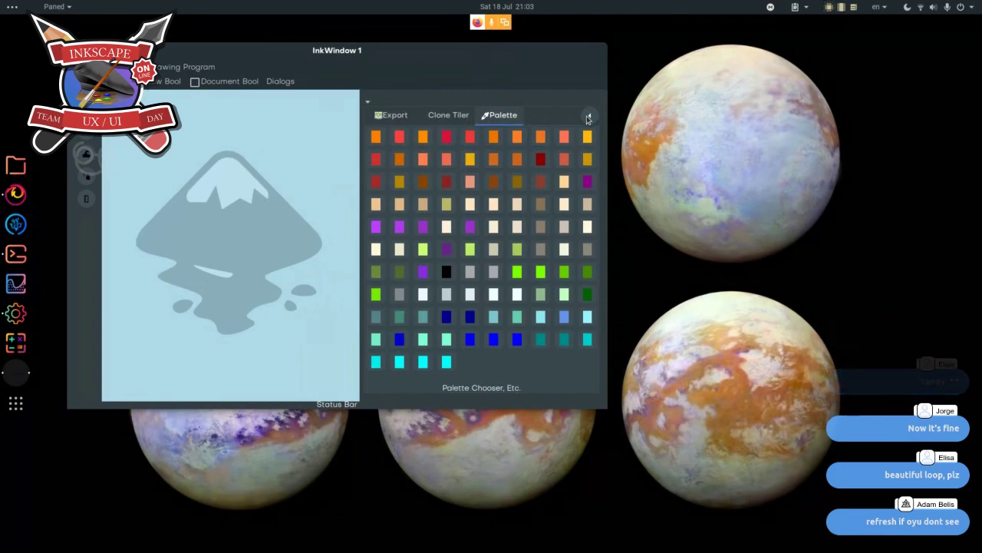
# - Move the Palette tab into its own window away from InkWindow 1, and shrink InkWindow 1 to make room below it
pyautogui.click(588, 116)
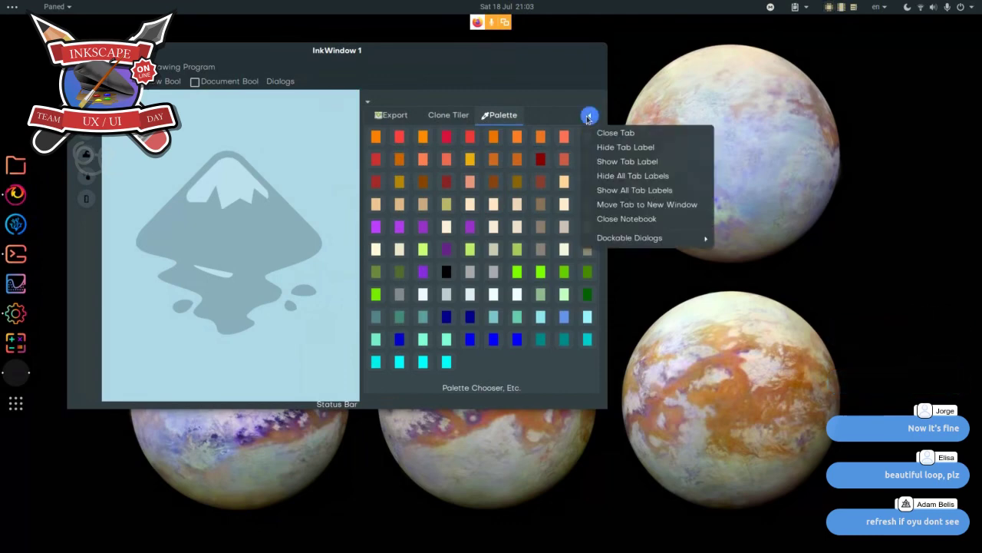
pyautogui.click(630, 205)
pyautogui.moveTo(690, 52); pyautogui.dragTo(767, 91)
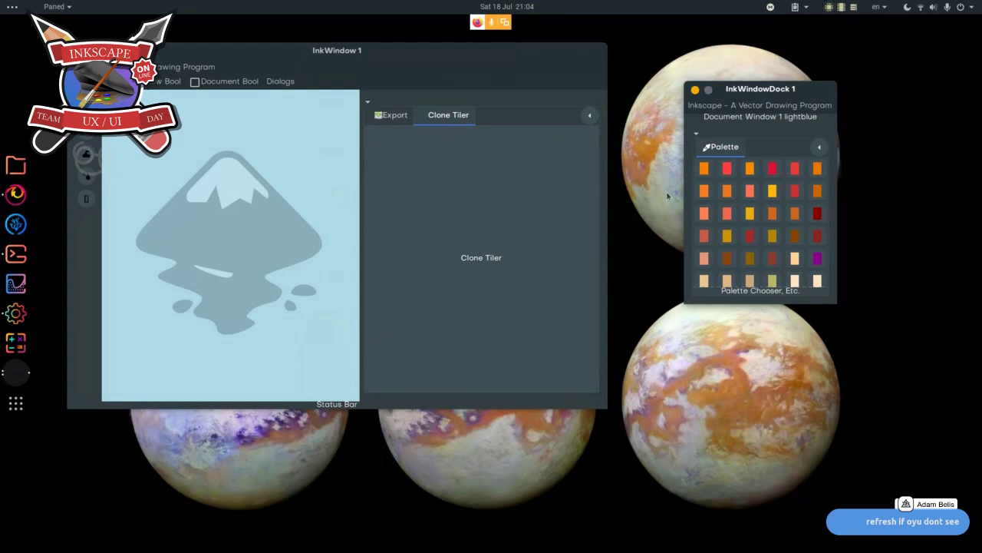
pyautogui.moveTo(750, 97); pyautogui.dragTo(833, 66)
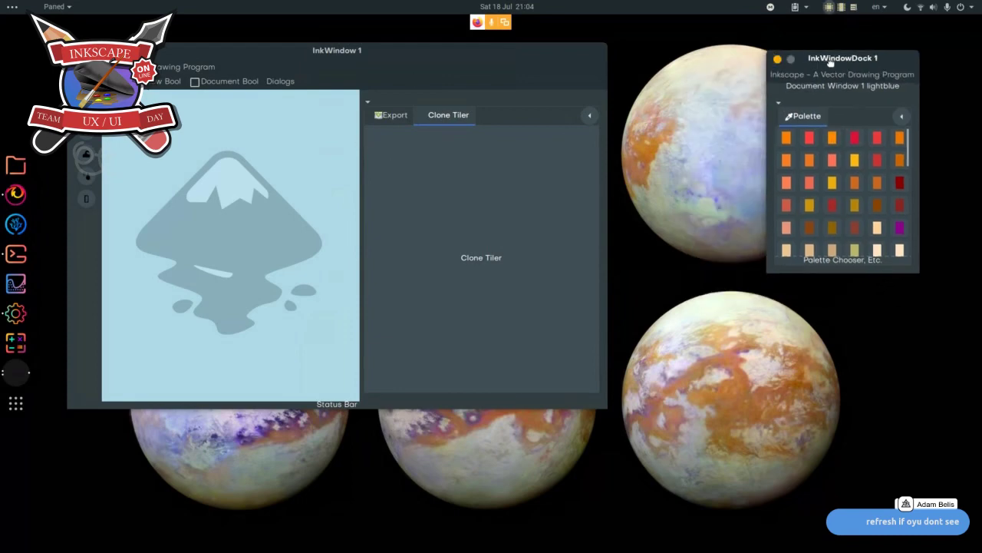
pyautogui.moveTo(435, 53); pyautogui.dragTo(422, 35)
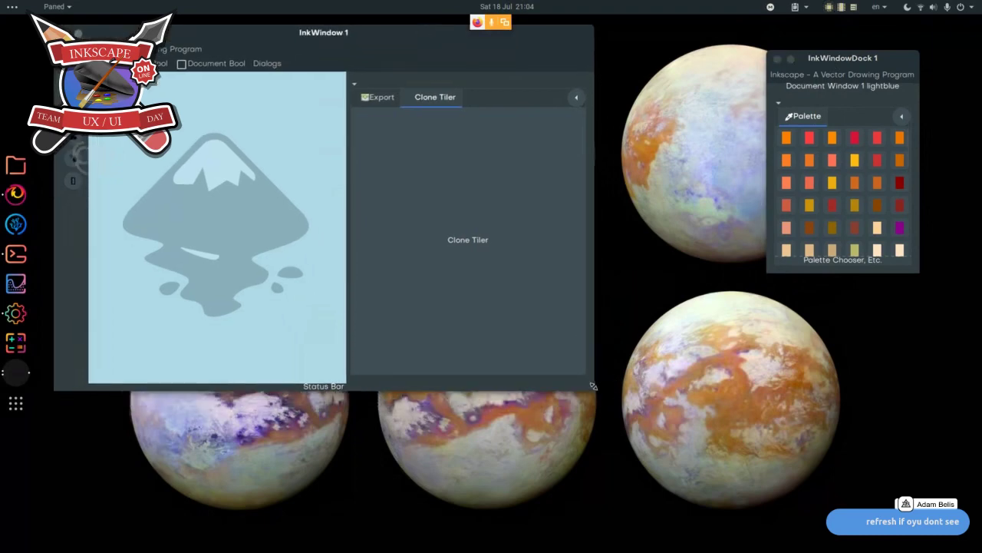
pyautogui.moveTo(593, 386); pyautogui.dragTo(498, 271)
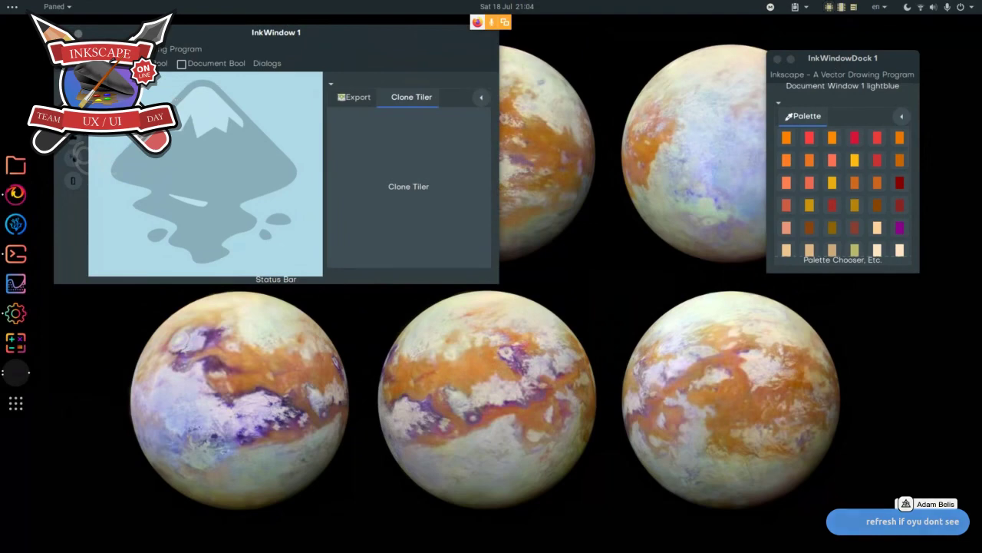
# - Open a second document window, place it below InkWindow 1, and close its docked Palette tab
pyautogui.hotkey('ctrl', 'n')
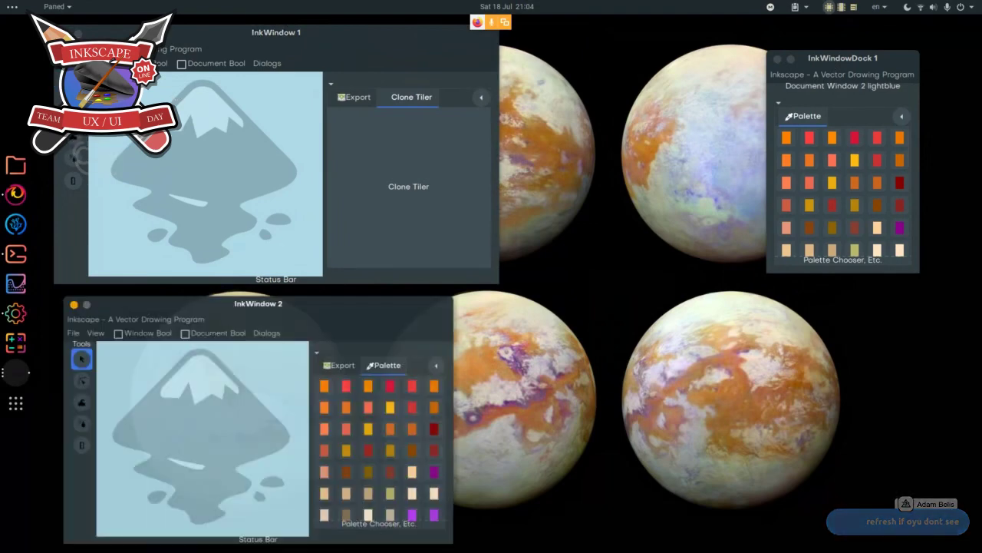
pyautogui.moveTo(240, 290); pyautogui.dragTo(279, 292)
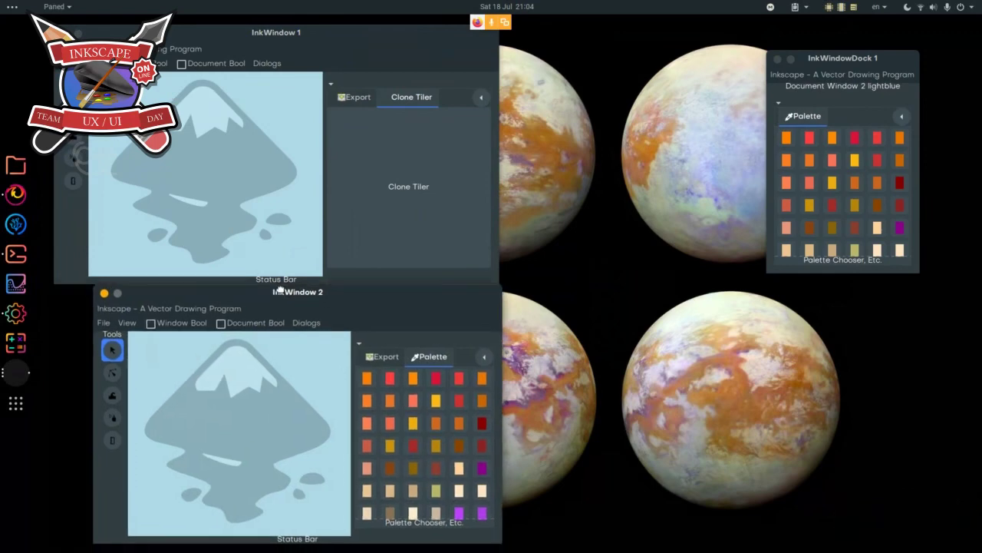
pyautogui.click(485, 356)
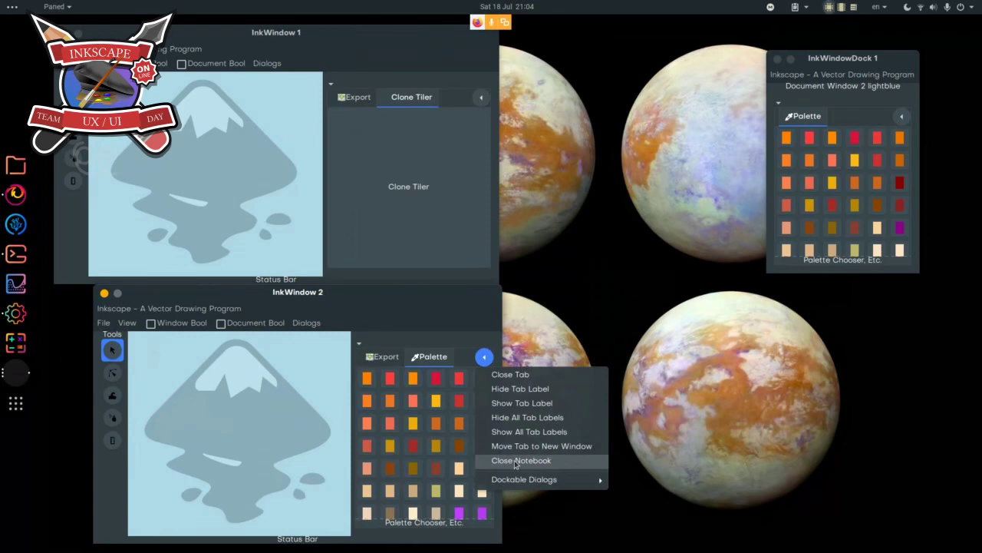
pyautogui.click(510, 376)
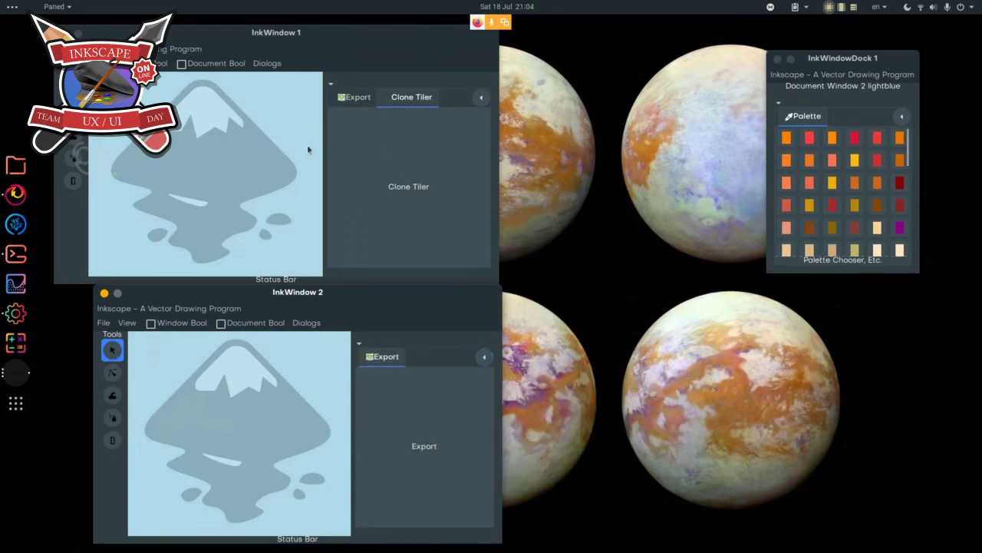
# - Make InkWindow 1 the active document and set its background to brown1 from the floating Palette
pyautogui.click(231, 126)
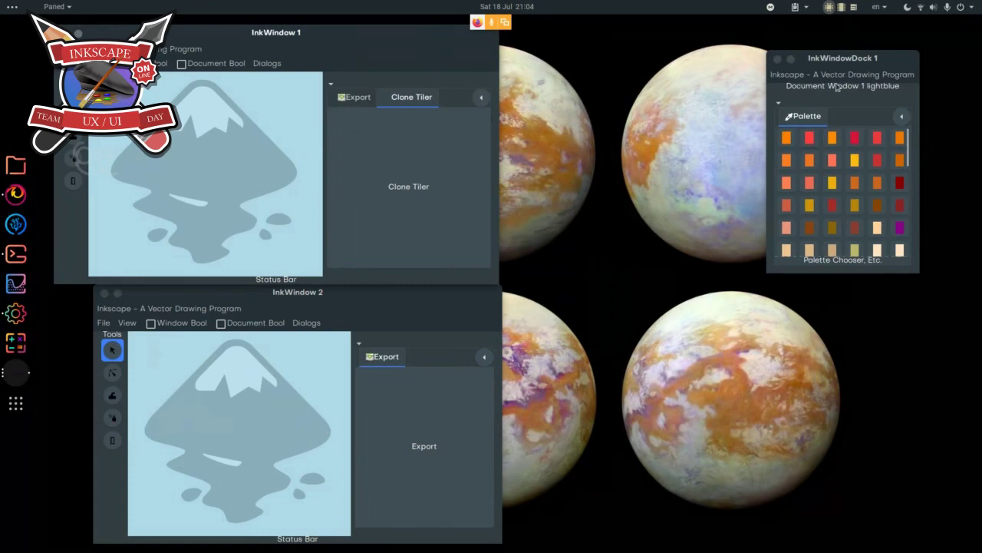
pyautogui.moveTo(840, 64); pyautogui.dragTo(625, 59)
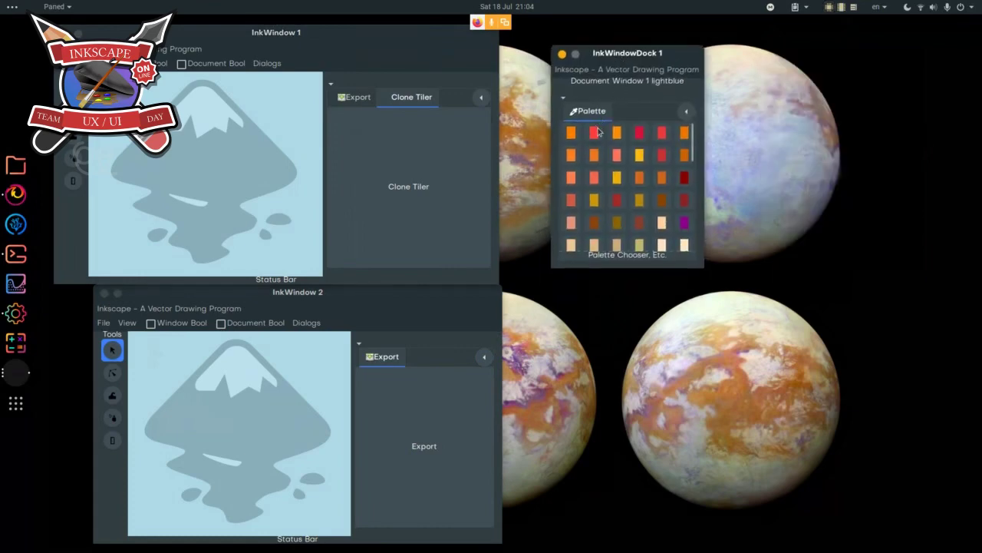
pyautogui.click(595, 133)
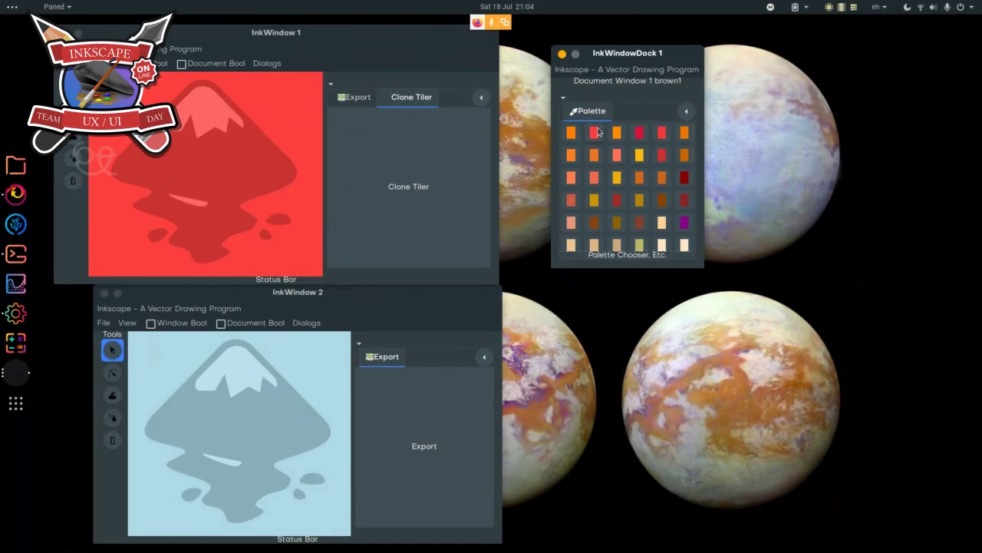
# - Activate InkWindow 2, set its background to DarkGoldenrod2 from the floating Palette, and move the palette window aside
pyautogui.click(225, 418)
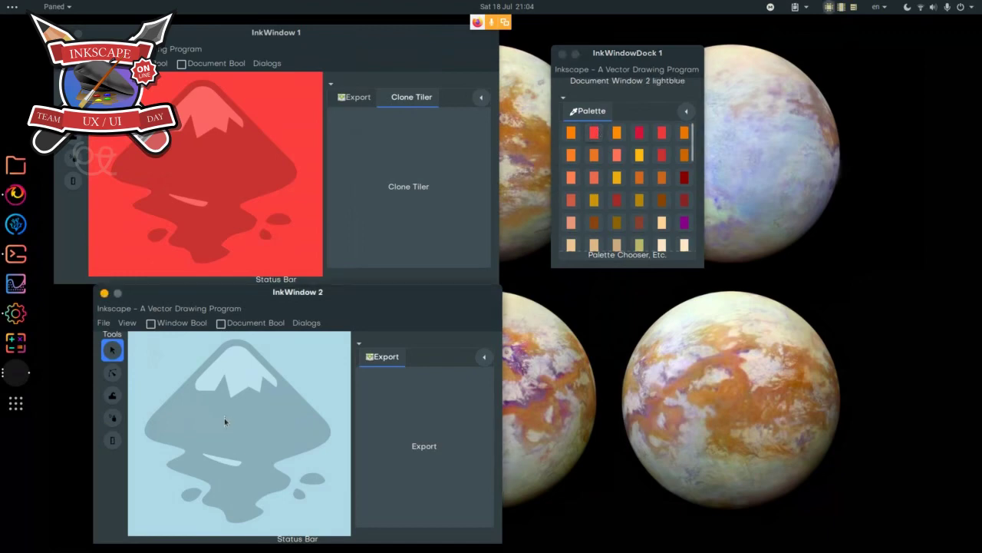
pyautogui.click(617, 177)
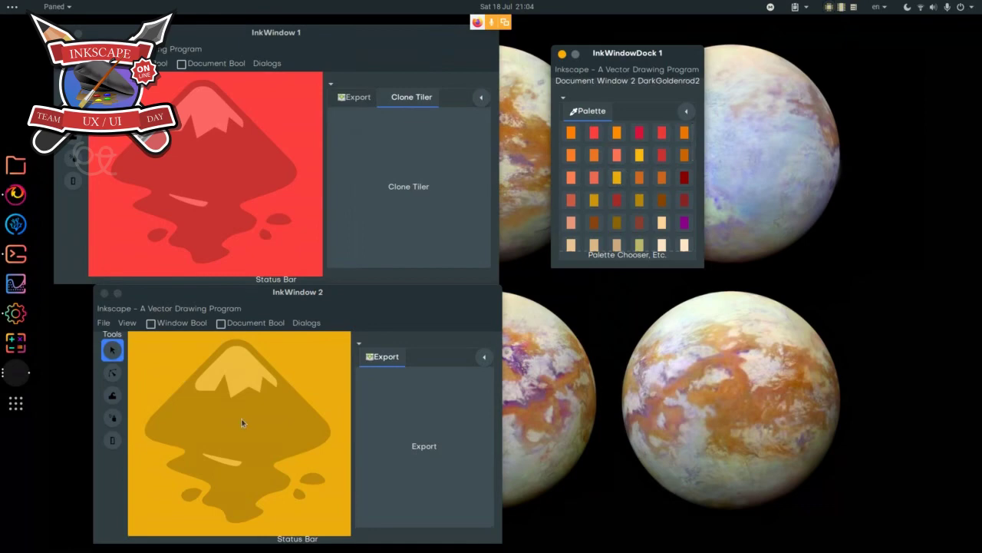
pyautogui.moveTo(634, 54); pyautogui.dragTo(685, 108)
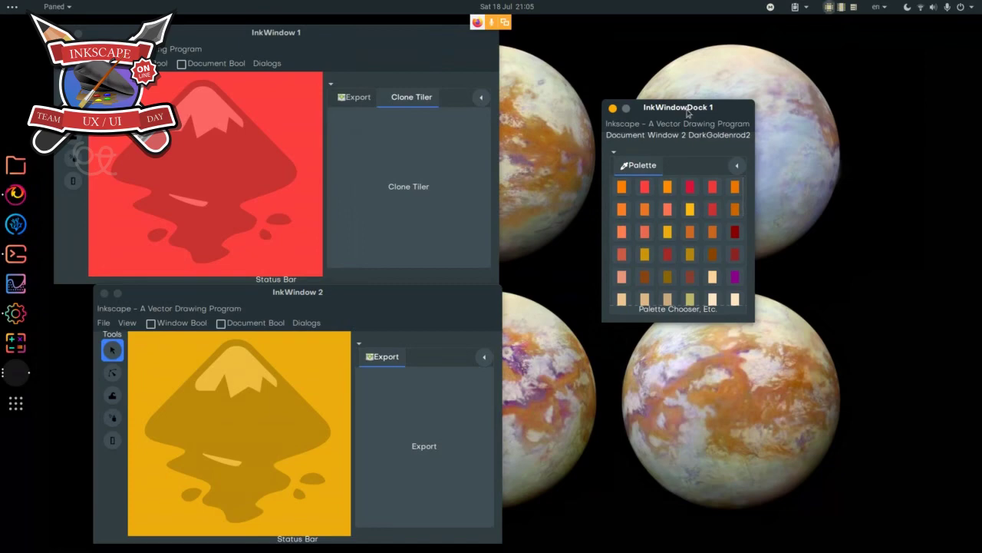
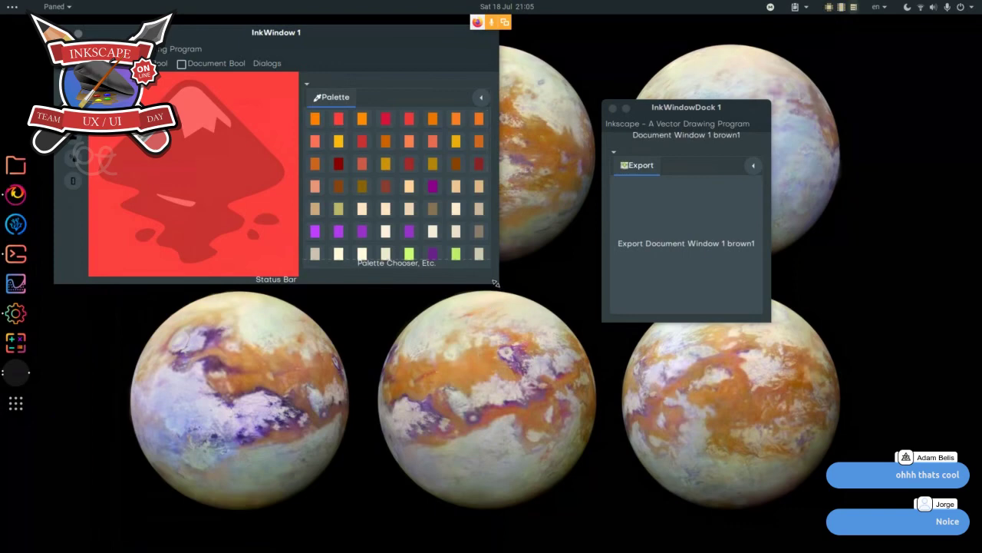
# - Enlarge InkWindow 1 and dock the floating Export tab in a new column beside its Palette
pyautogui.moveTo(497, 283); pyautogui.dragTo(546, 451)
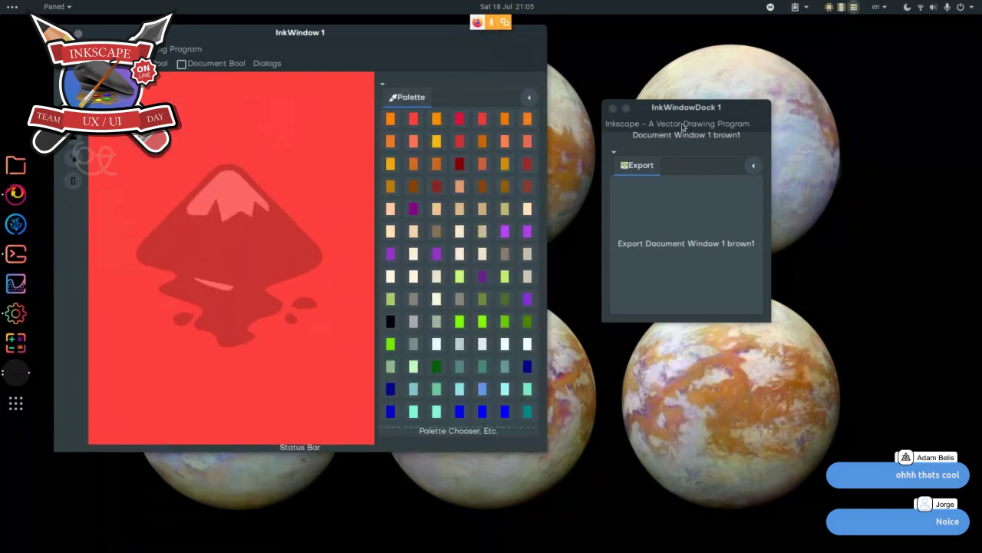
pyautogui.moveTo(685, 114); pyautogui.dragTo(803, 127)
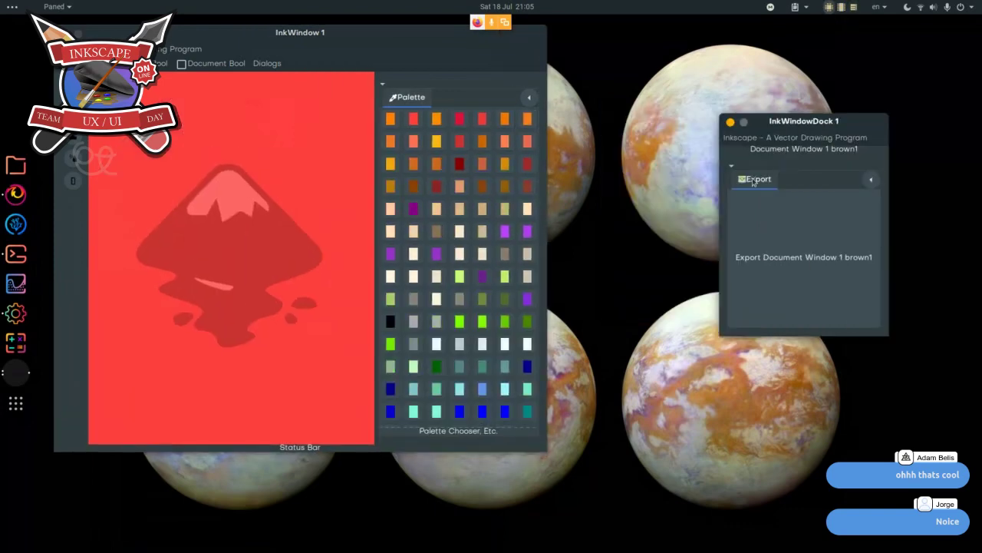
pyautogui.moveTo(753, 181); pyautogui.dragTo(621, 233)
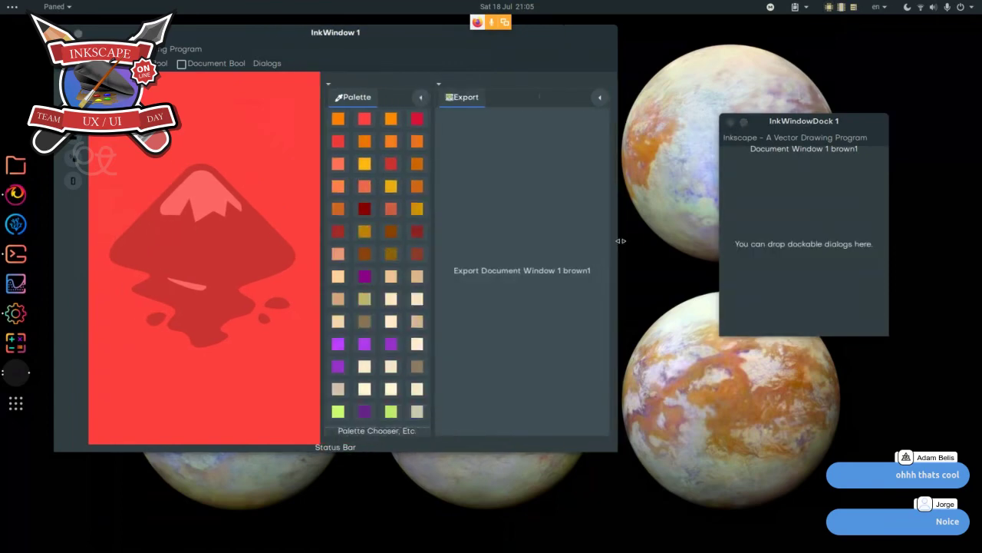
# - Widen the Palette column by shifting its dividers with the Export column and the canvas
pyautogui.moveTo(436, 233); pyautogui.dragTo(485, 233)
pyautogui.moveTo(323, 236); pyautogui.dragTo(231, 239)
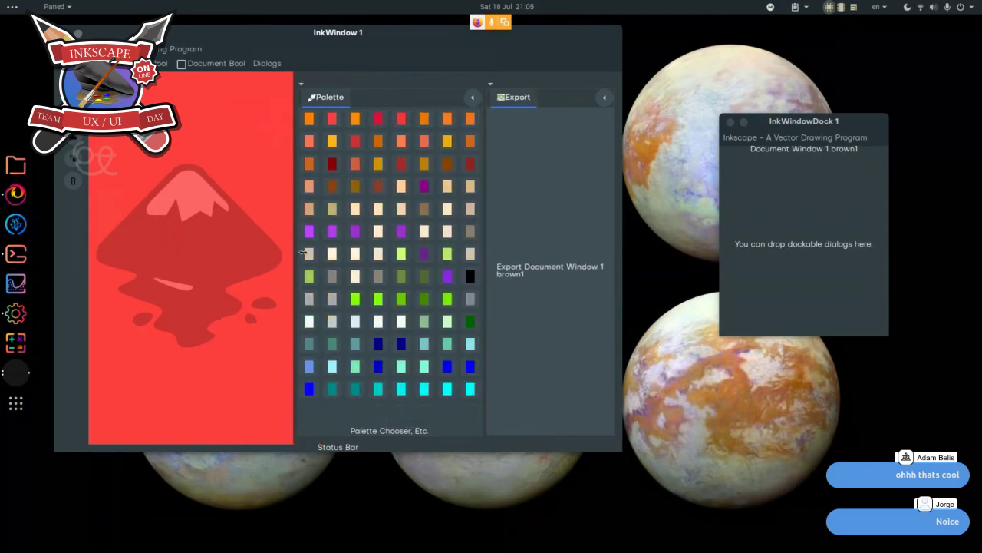
# - Widen InkWindow 1 and resize its canvas, Palette and Export columns, giving the canvas more room and narrowing Palette
pyautogui.moveTo(304, 253); pyautogui.dragTo(344, 254)
pyautogui.moveTo(622, 286); pyautogui.dragTo(682, 286)
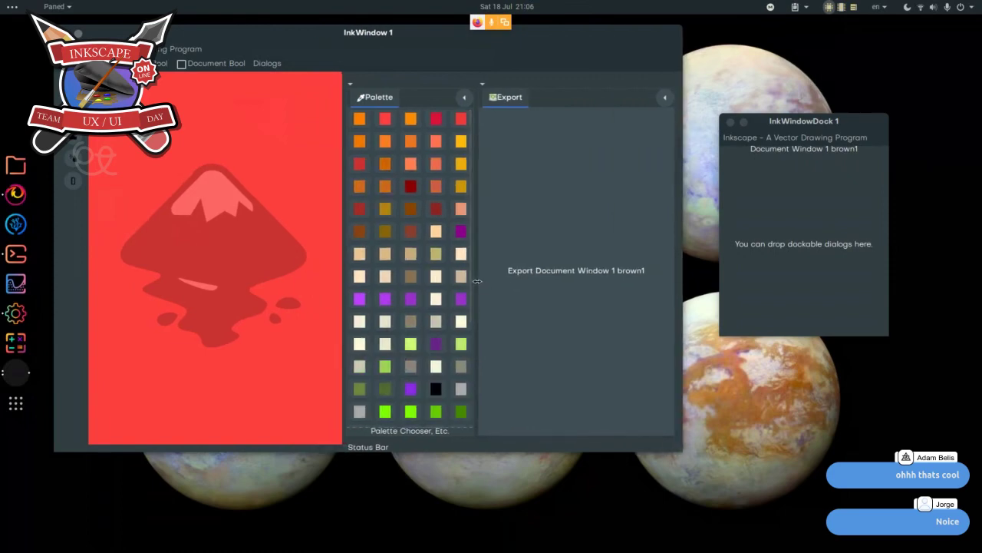
pyautogui.moveTo(478, 281); pyautogui.dragTo(519, 284)
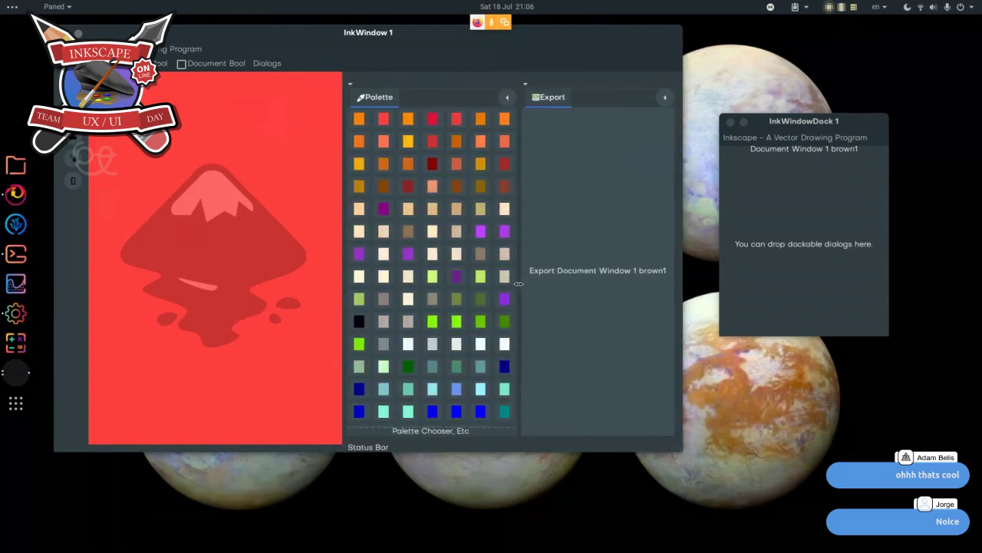
pyautogui.moveTo(343, 281); pyautogui.dragTo(400, 276)
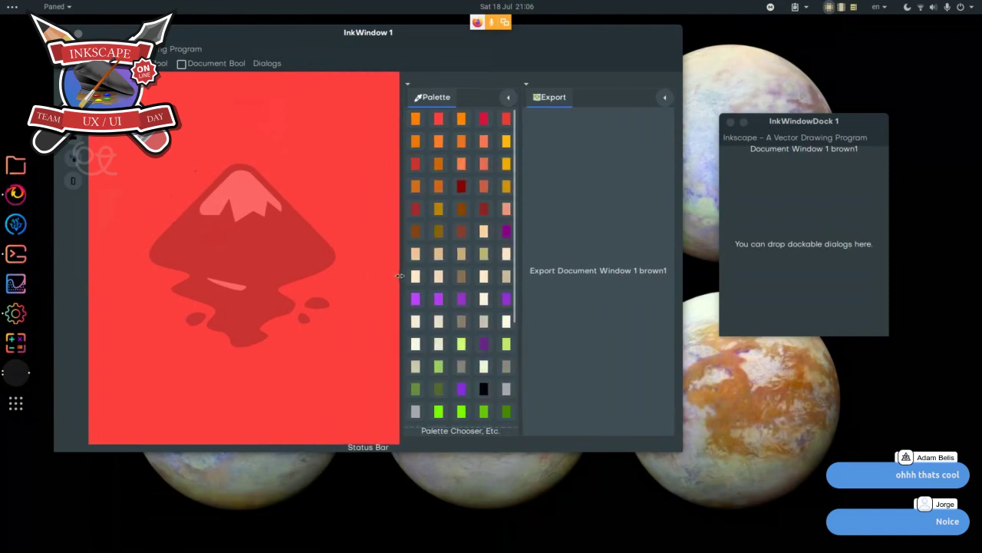
# - Open the Clone Tiler dialog in InkWindow 1 and dock it in its own section below Palette
pyautogui.click(266, 64)
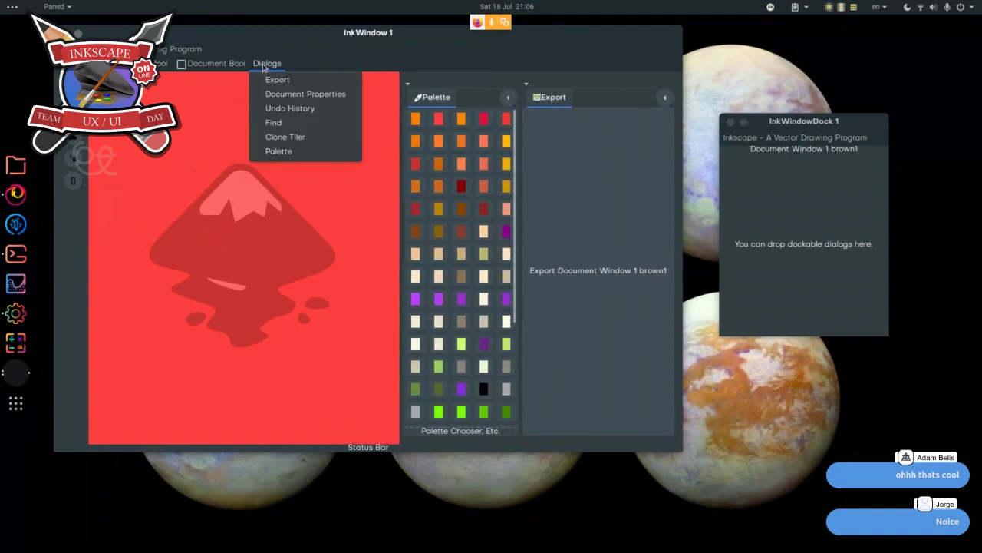
pyautogui.click(285, 137)
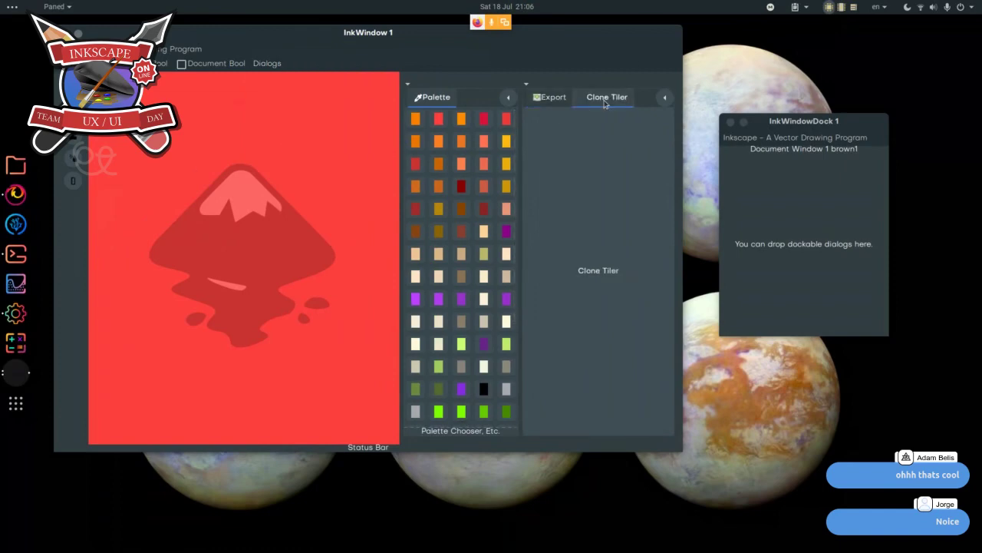
pyautogui.moveTo(604, 103)
pyautogui.mouseDown()
pyautogui.moveTo(442, 369)
pyautogui.moveTo(445, 443)
pyautogui.mouseUp()
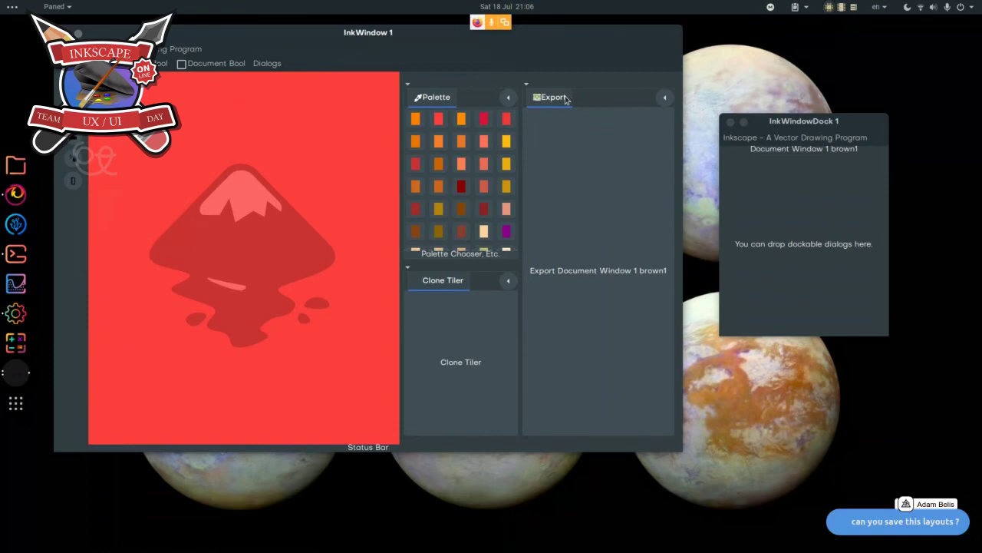
# - Dock the Export tab in a new column left of the toolbox, and narrow both that column and the toolbox
pyautogui.moveTo(474, 115); pyautogui.dragTo(61, 167)
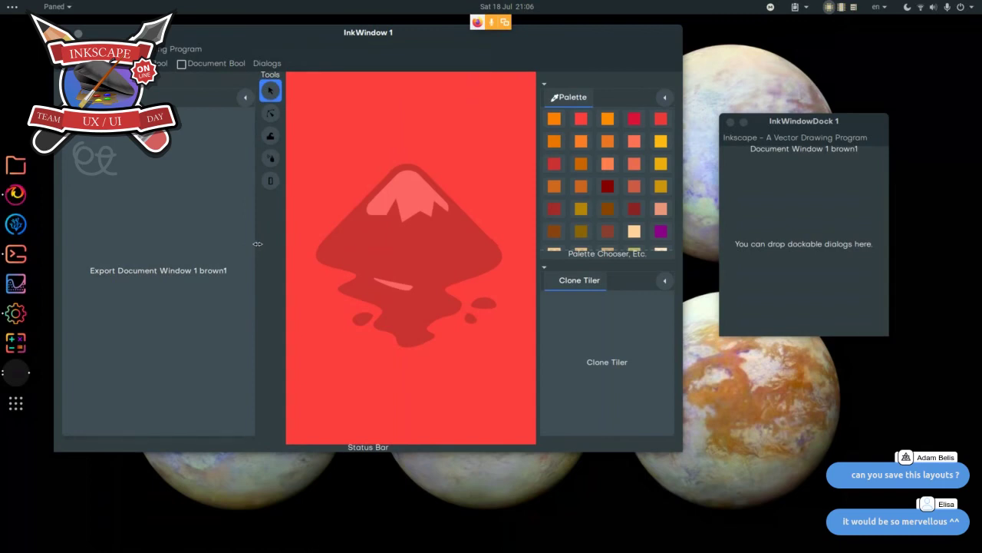
pyautogui.moveTo(258, 243); pyautogui.dragTo(167, 244)
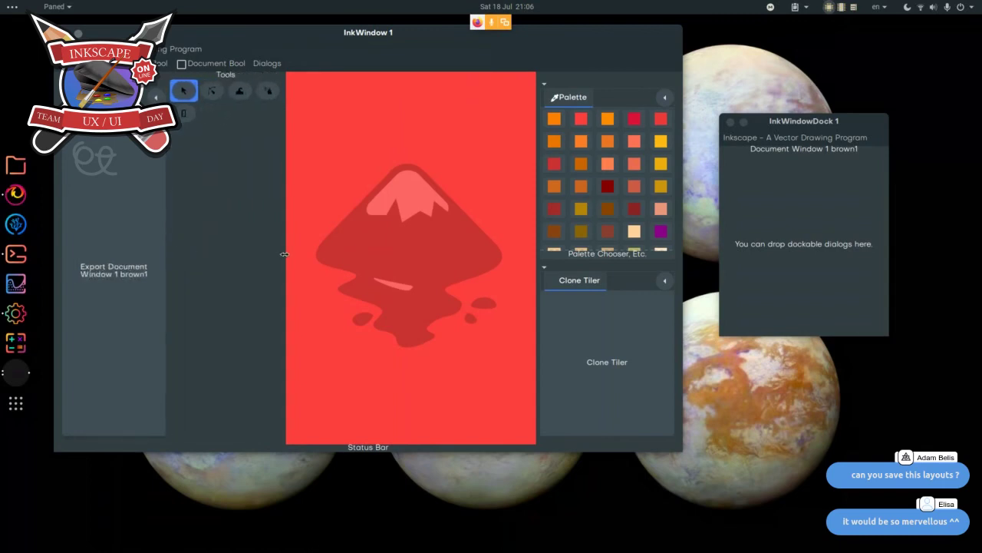
pyautogui.moveTo(284, 254); pyautogui.dragTo(185, 250)
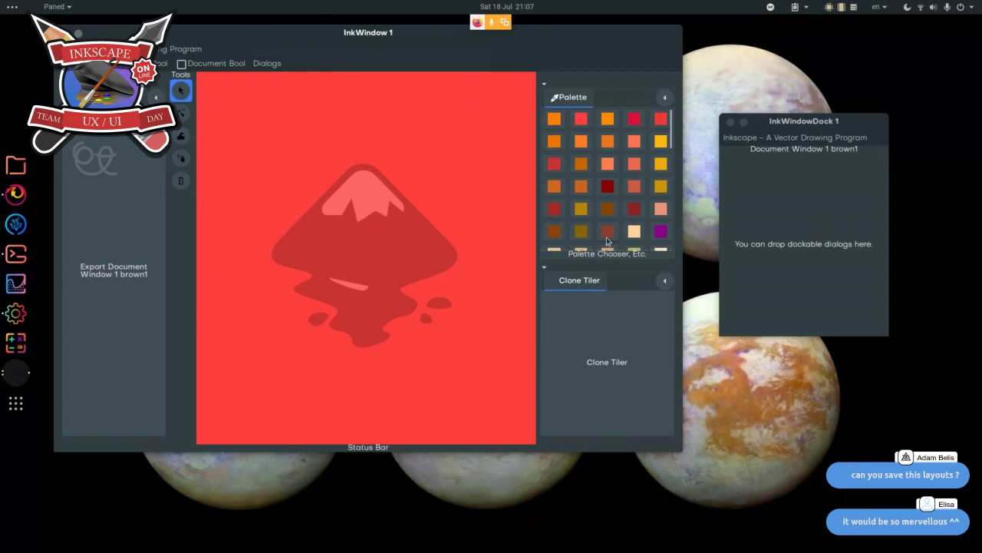
# - Try collapsing and expanding the Palette section, collapse Clone Tiler so Palette fills the column, and scroll through the swatches
pyautogui.click(545, 84)
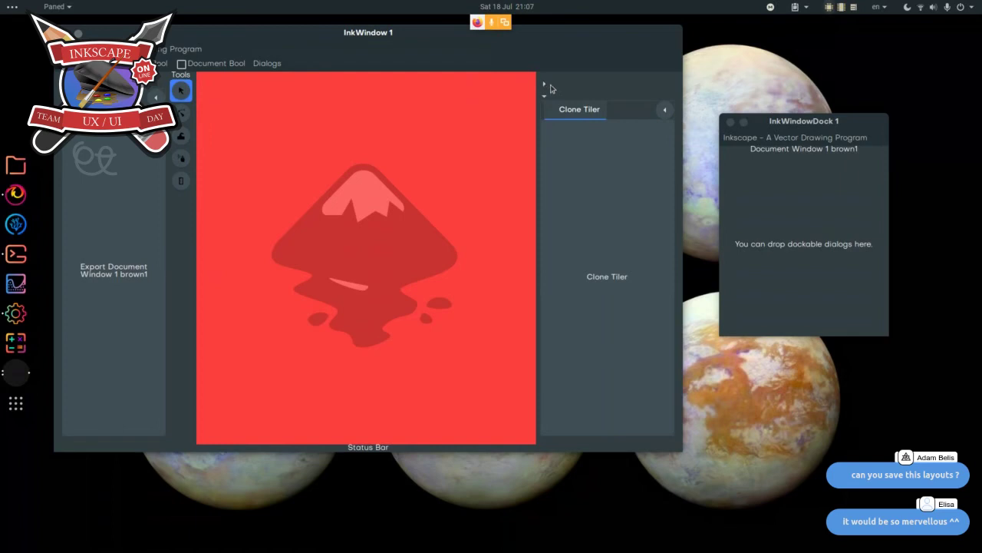
pyautogui.click(545, 86)
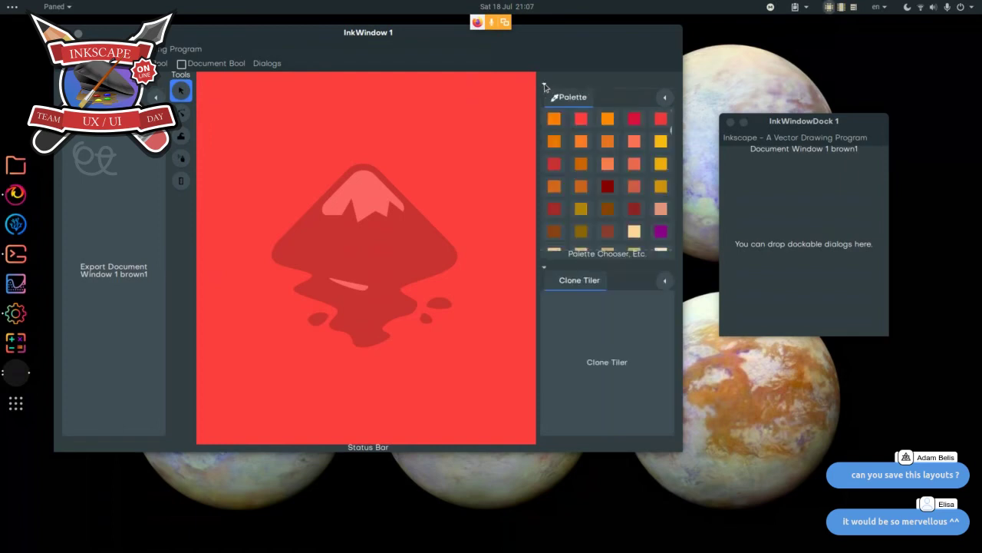
pyautogui.click(545, 86)
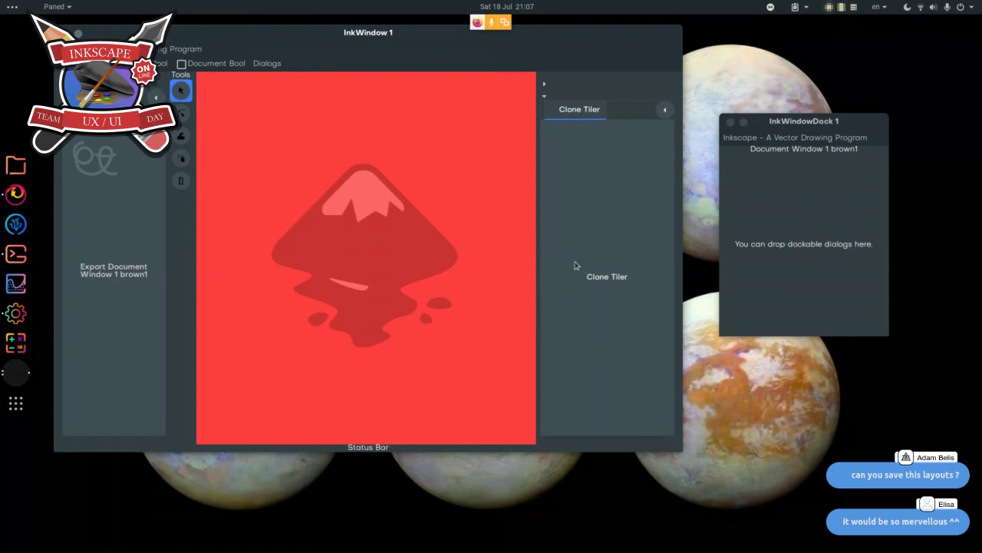
pyautogui.click(545, 96)
pyautogui.click(544, 86)
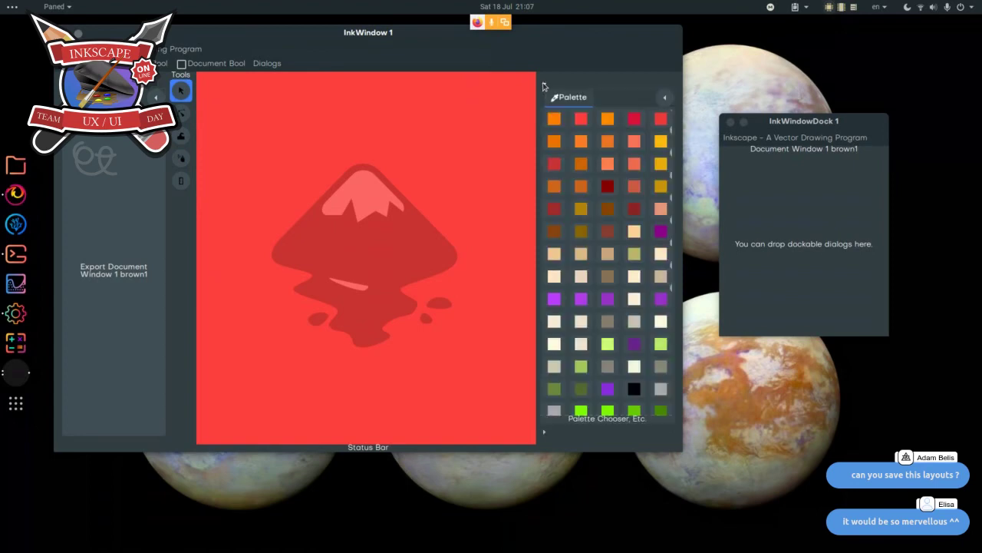
pyautogui.scroll(1, 587, 298)
pyautogui.scroll(-3, 586, 298)
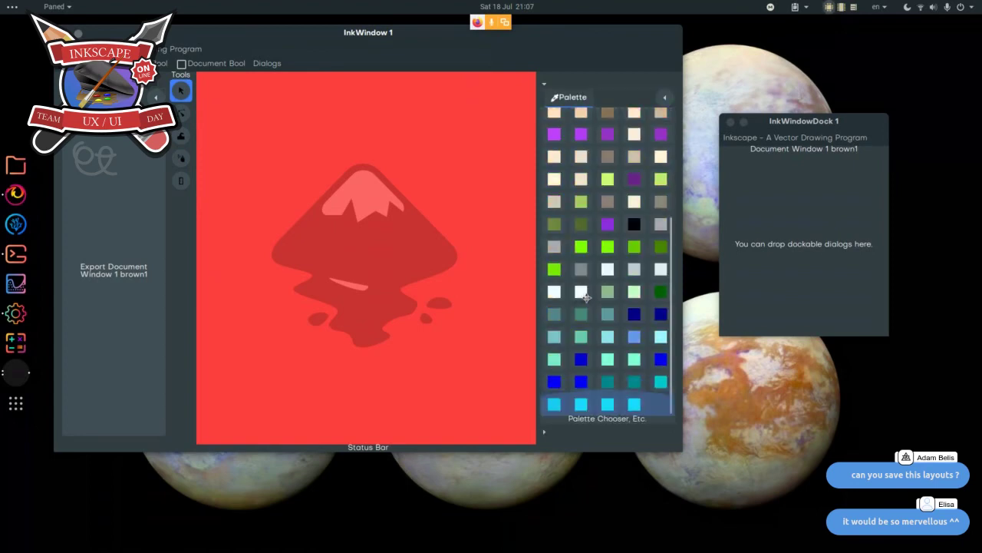
pyautogui.scroll(3, 586, 299)
pyautogui.scroll(-3, 586, 299)
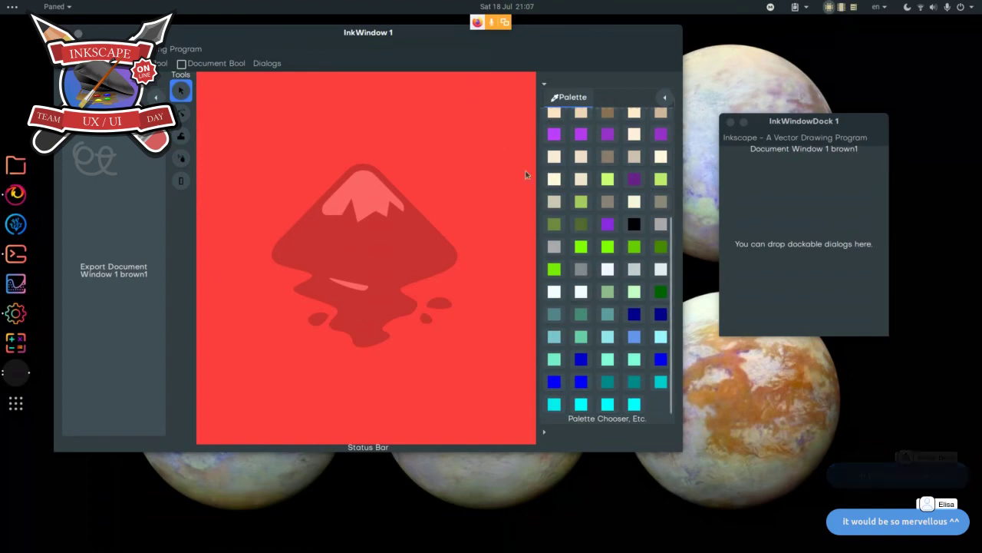
# - Move the Export tab in beside Palette, expand the collapsed Clone Tiler section, and merge its tab into the same notebook
pyautogui.click(659, 133)
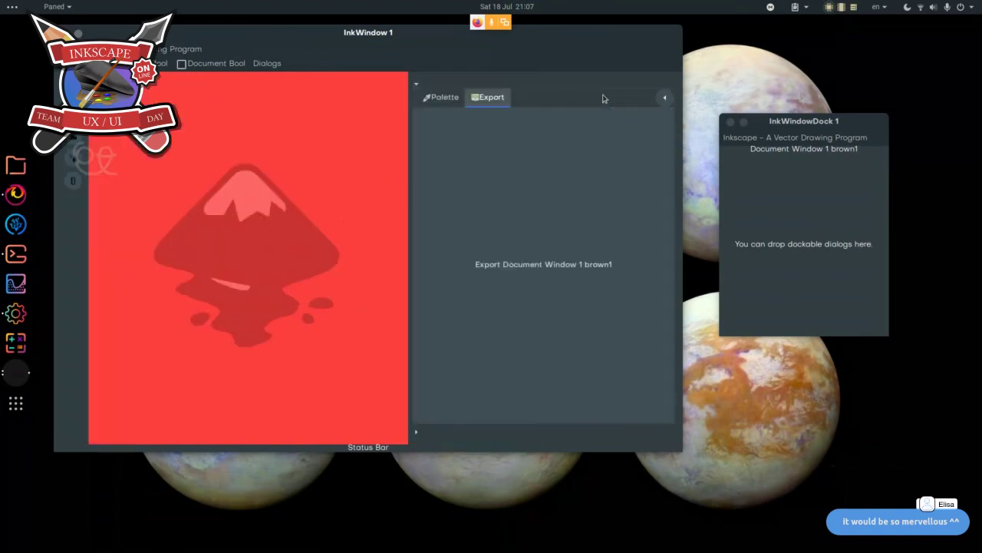
pyautogui.click(415, 433)
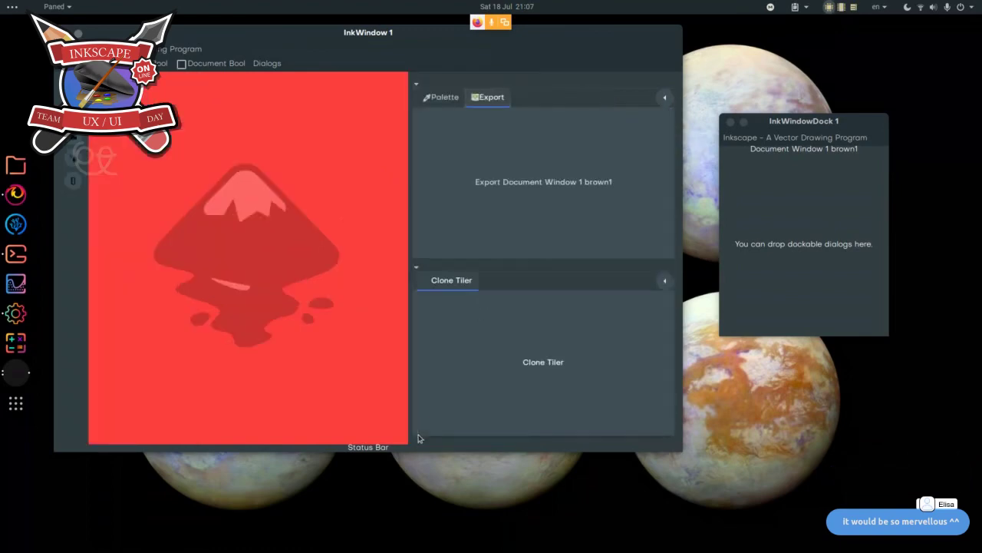
pyautogui.moveTo(451, 284)
pyautogui.mouseDown()
pyautogui.moveTo(592, 110)
pyautogui.moveTo(619, 113)
pyautogui.mouseUp()
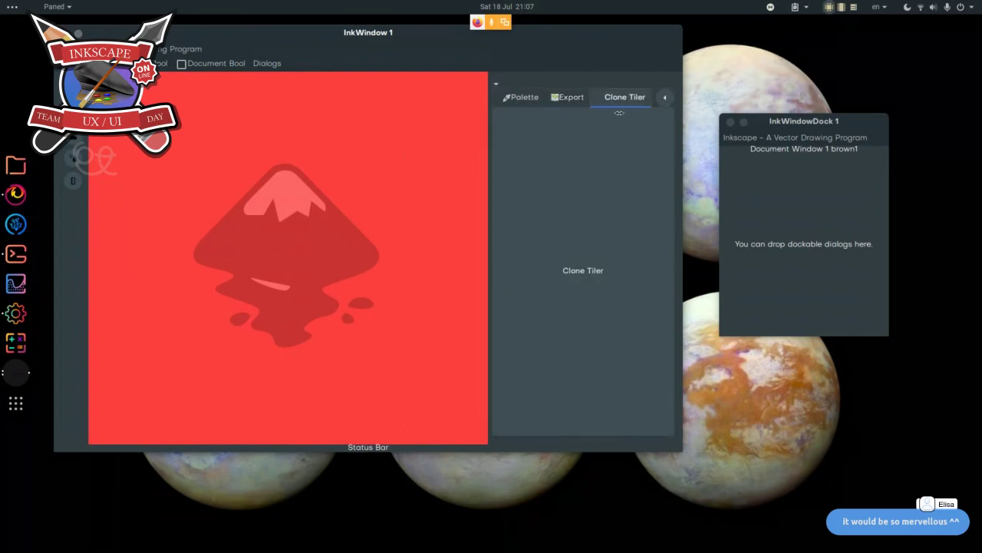
# - Hide all tab labels in the combined dialog notebook and narrow its column to give the canvas more space
pyautogui.click(662, 100)
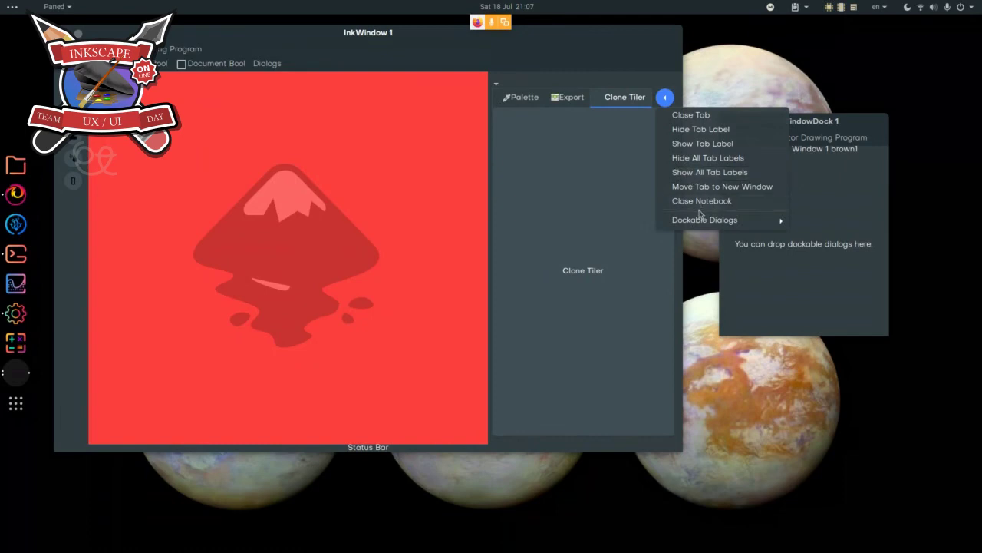
pyautogui.click(695, 159)
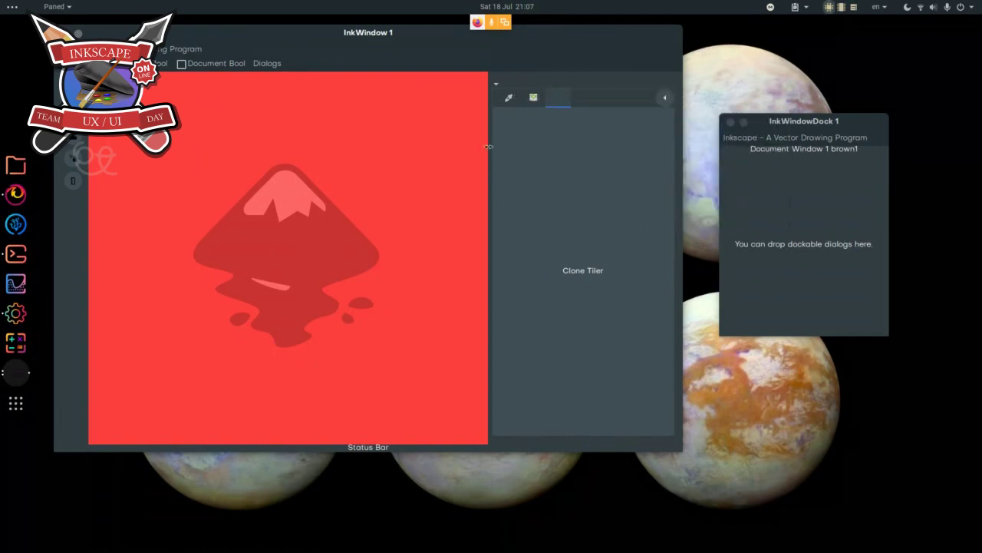
pyautogui.moveTo(491, 147); pyautogui.dragTo(572, 148)
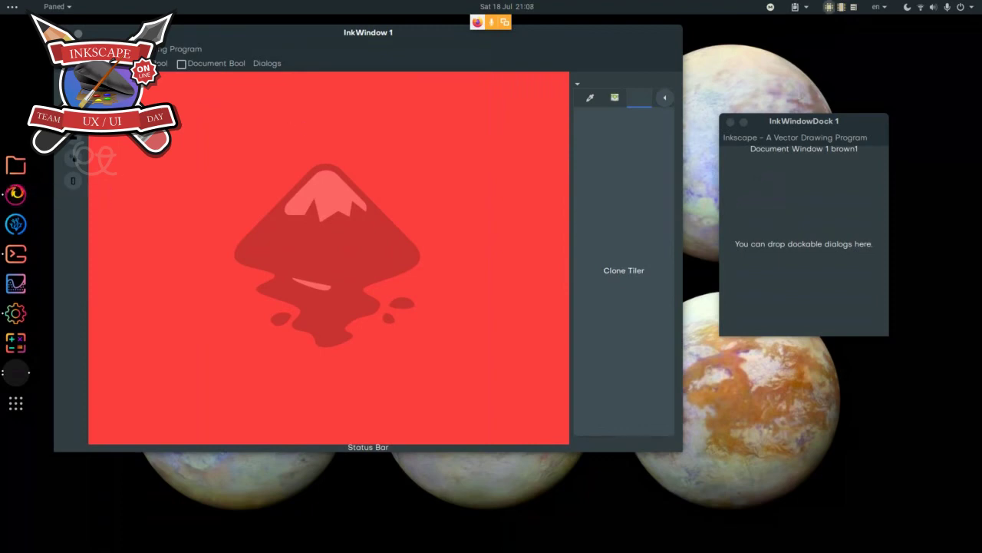
# - Check the meeting chat in Firefox, return to the mockup, widen the dialog column to its limit and narrow InkWindow 1
pyautogui.click(15, 193)
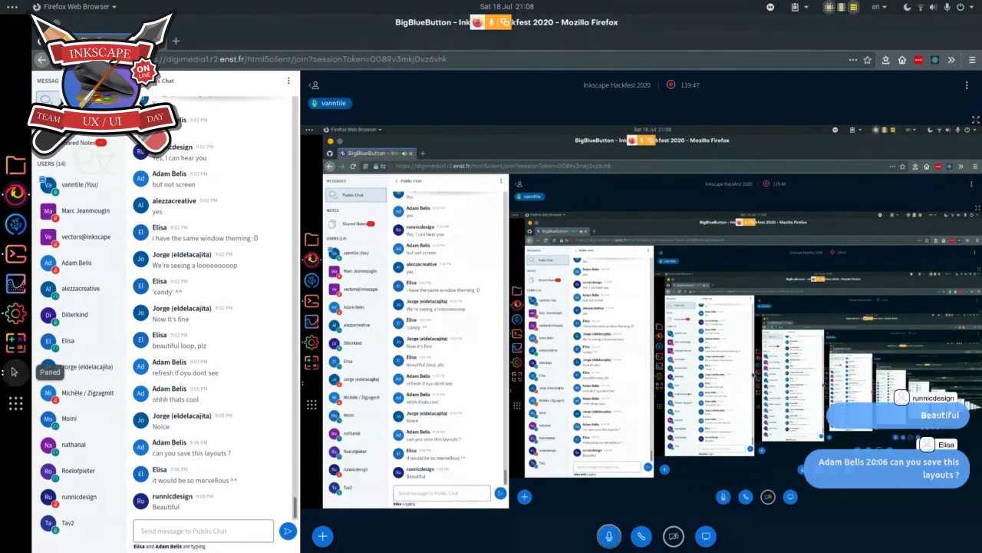
pyautogui.hotkey('alt', 'Tab')
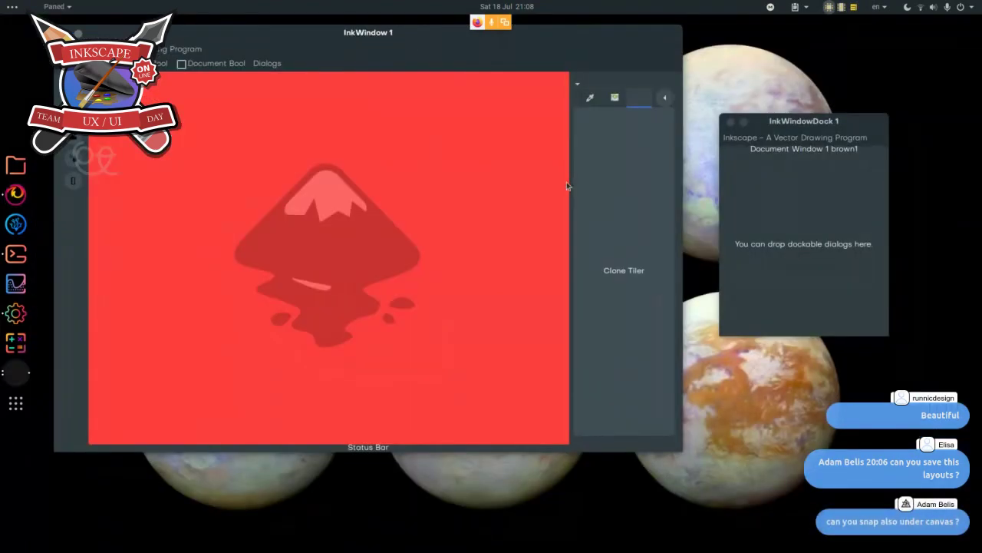
pyautogui.moveTo(571, 185); pyautogui.dragTo(237, 202)
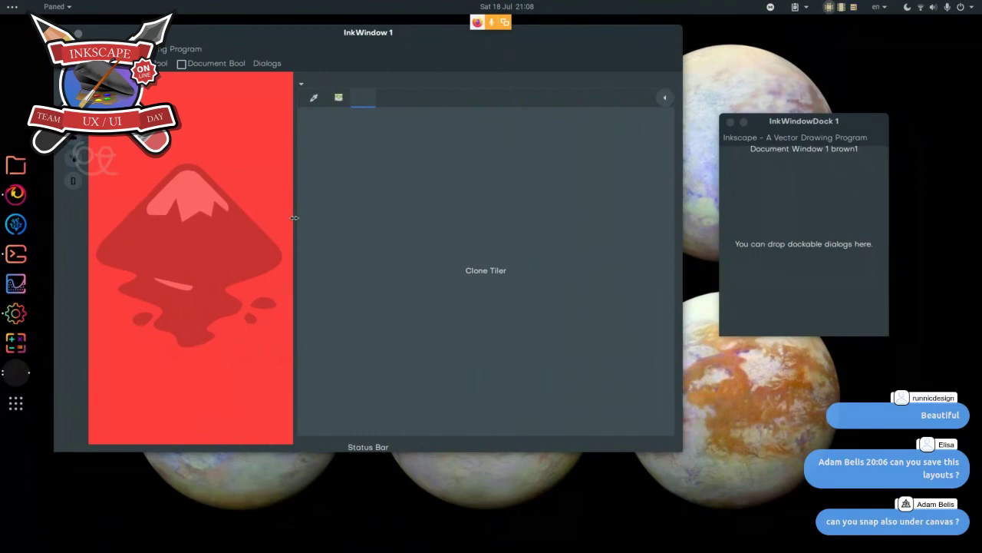
pyautogui.moveTo(294, 218)
pyautogui.mouseDown()
pyautogui.moveTo(329, 222)
pyautogui.moveTo(294, 230)
pyautogui.mouseUp()
pyautogui.moveTo(682, 268)
pyautogui.mouseDown()
pyautogui.moveTo(471, 258)
pyautogui.moveTo(563, 260)
pyautogui.mouseUp()
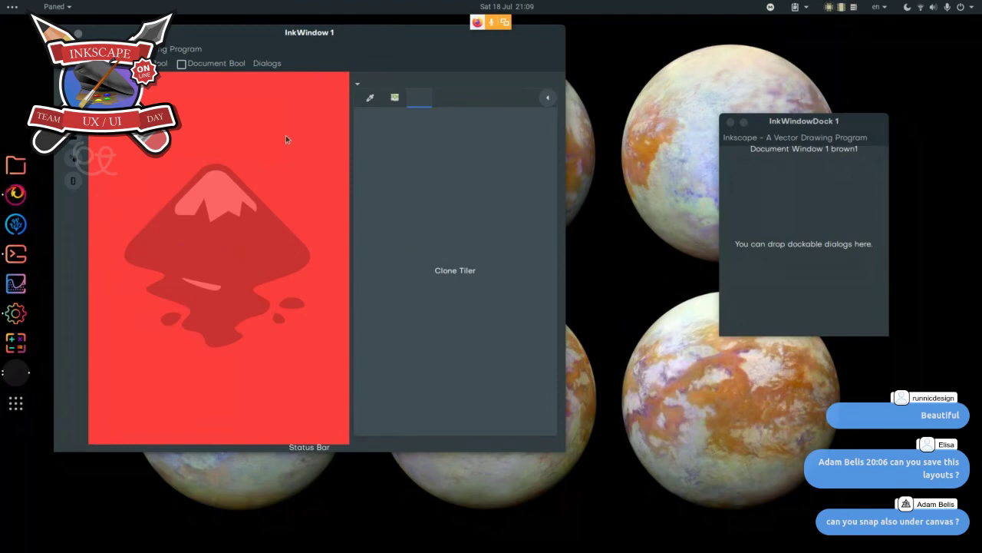
# - Check the meeting chat in Firefox again, return to the mockup, close InkWindowDock 1 and quit the application
pyautogui.click(17, 193)
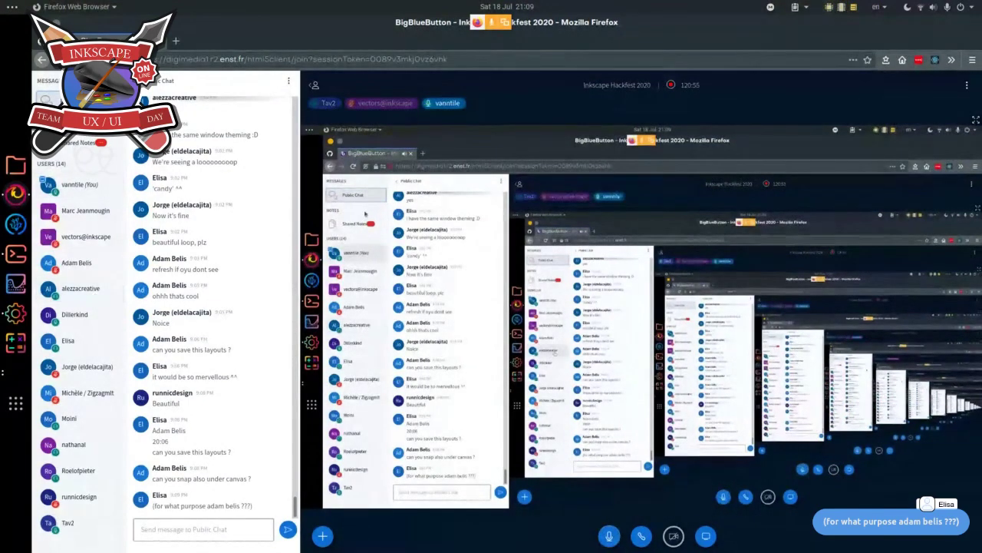
pyautogui.hotkey('alt', 'Tab')
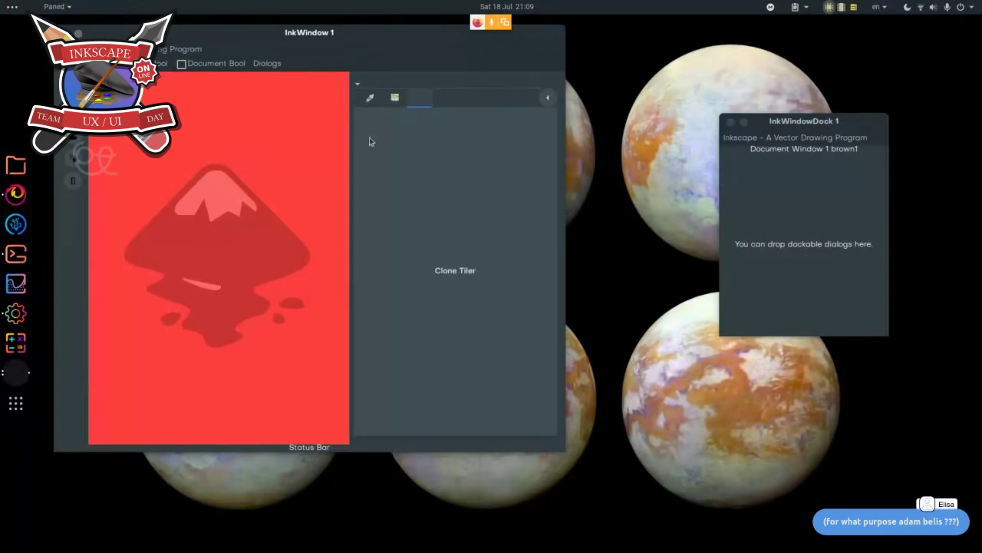
pyautogui.click(730, 121)
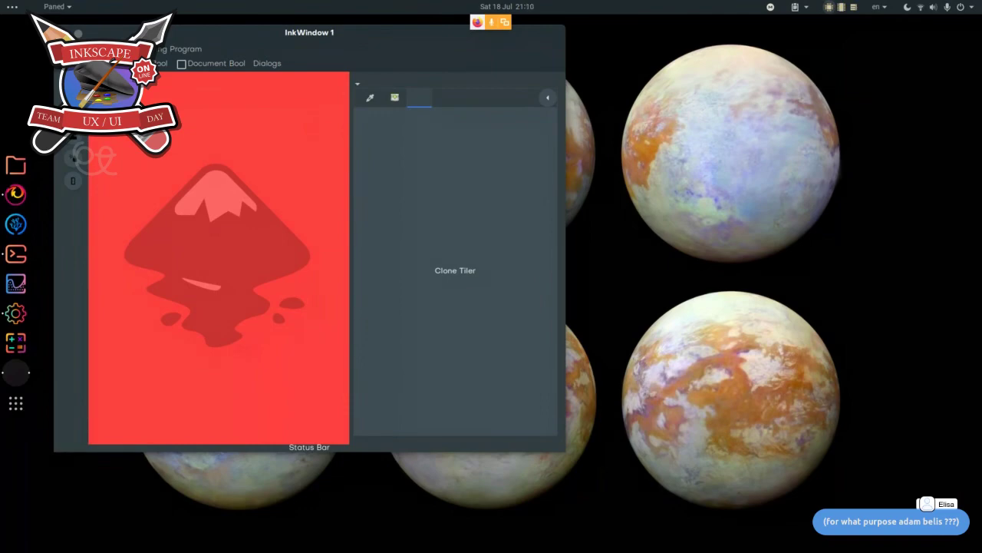
pyautogui.hotkey('ctrl', 'q')
# - Switch to the terminal, rerun ./paned to relaunch the mockup, and hide the terminal window
pyautogui.click(15, 269)
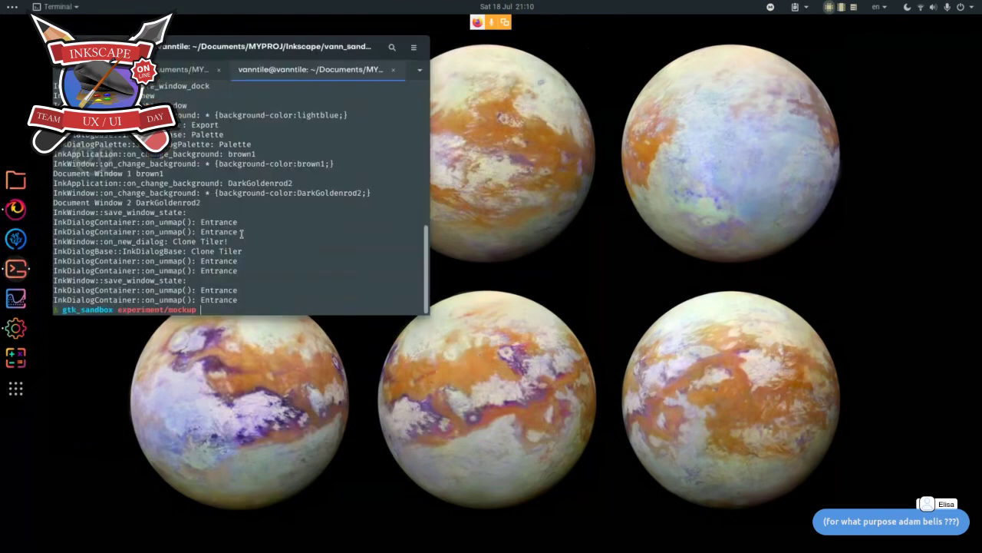
pyautogui.press('Up')
pyautogui.press('Return')
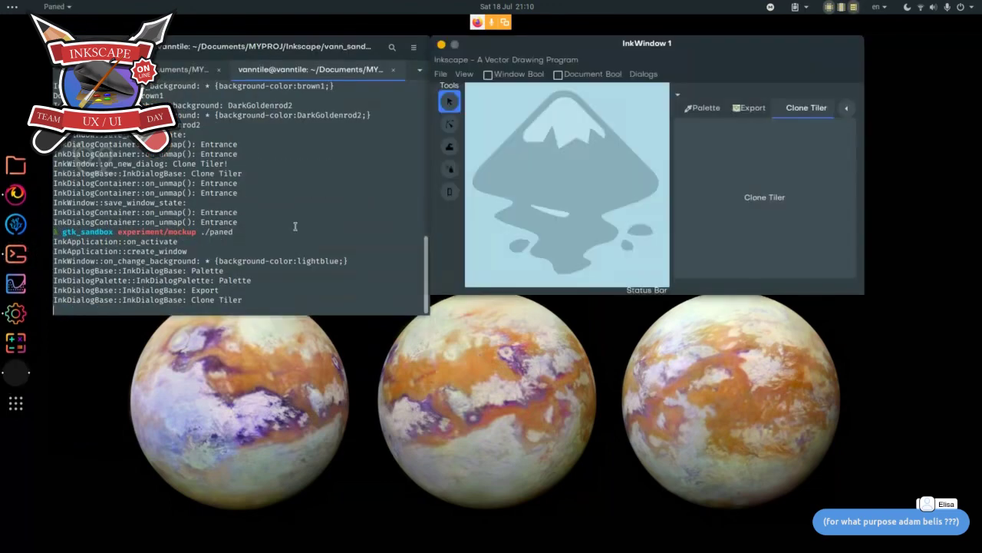
pyautogui.press('super+h')
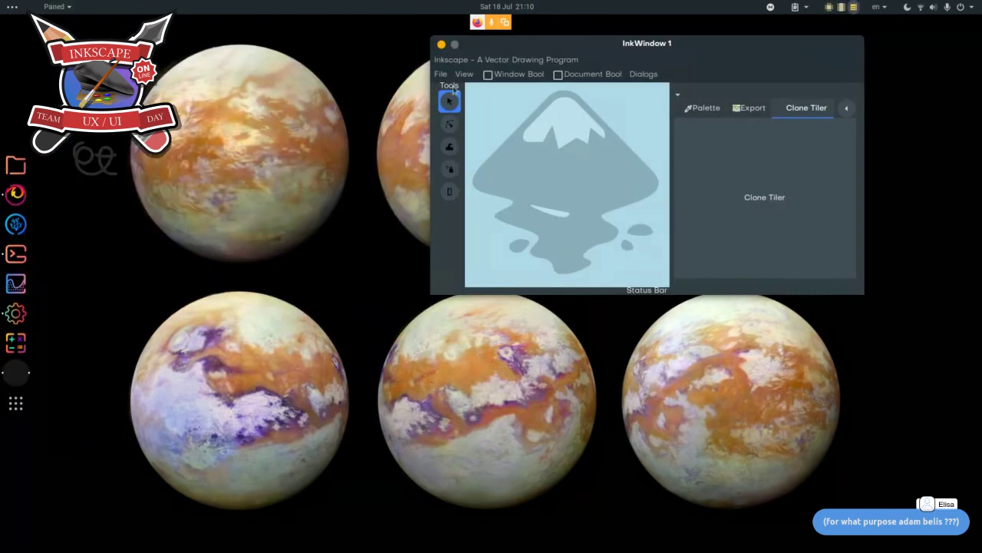
# - Move and enlarge InkWindow 1, and dock the Palette tab in its own section below the Export and Clone Tiler notebook
pyautogui.moveTo(499, 53); pyautogui.dragTo(144, 88)
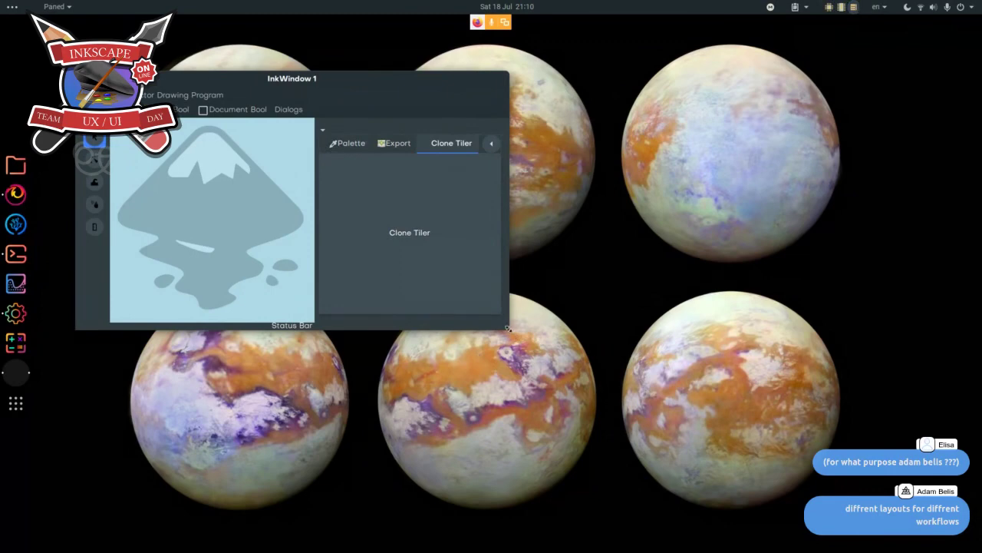
pyautogui.moveTo(515, 335); pyautogui.dragTo(525, 461)
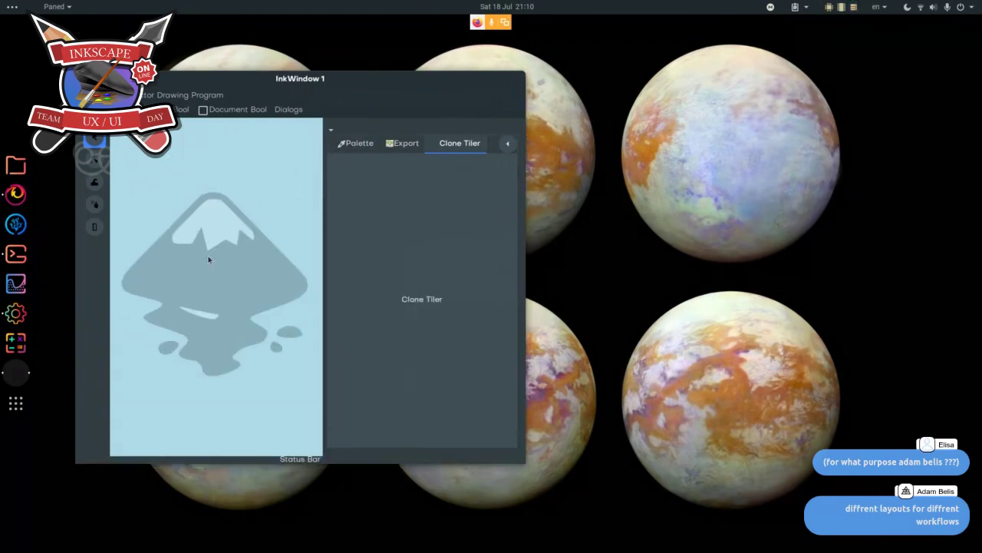
pyautogui.moveTo(356, 143); pyautogui.dragTo(355, 452)
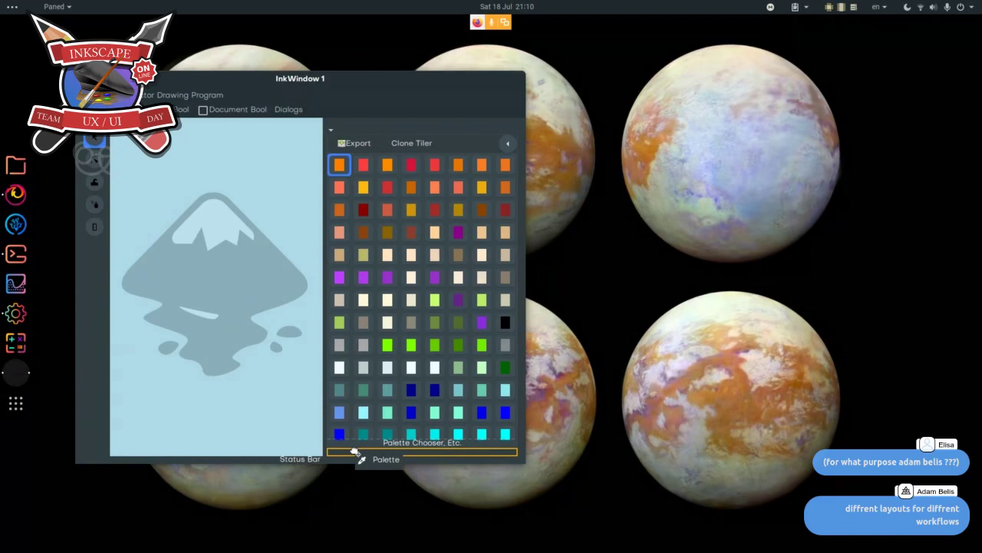
pyautogui.moveTo(355, 453); pyautogui.dragTo(354, 453)
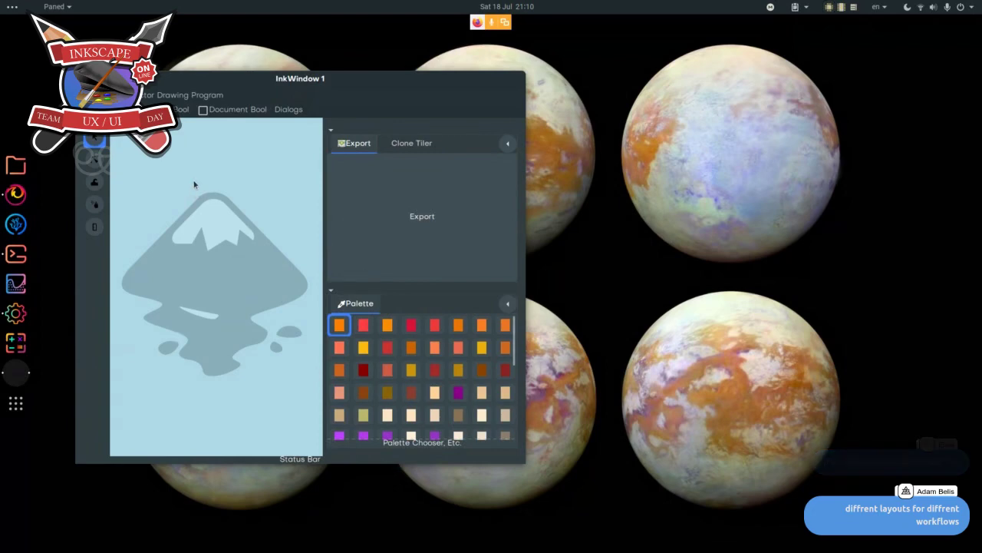
# - Reorder the Export tab after Clone Tiler and merge the Palette tab into the same notebook
pyautogui.moveTo(357, 144)
pyautogui.mouseDown()
pyautogui.moveTo(529, 215)
pyautogui.moveTo(223, 239)
pyautogui.moveTo(74, 276)
pyautogui.moveTo(625, 259)
pyautogui.moveTo(521, 244)
pyautogui.moveTo(510, 152)
pyautogui.moveTo(411, 146)
pyautogui.mouseUp()
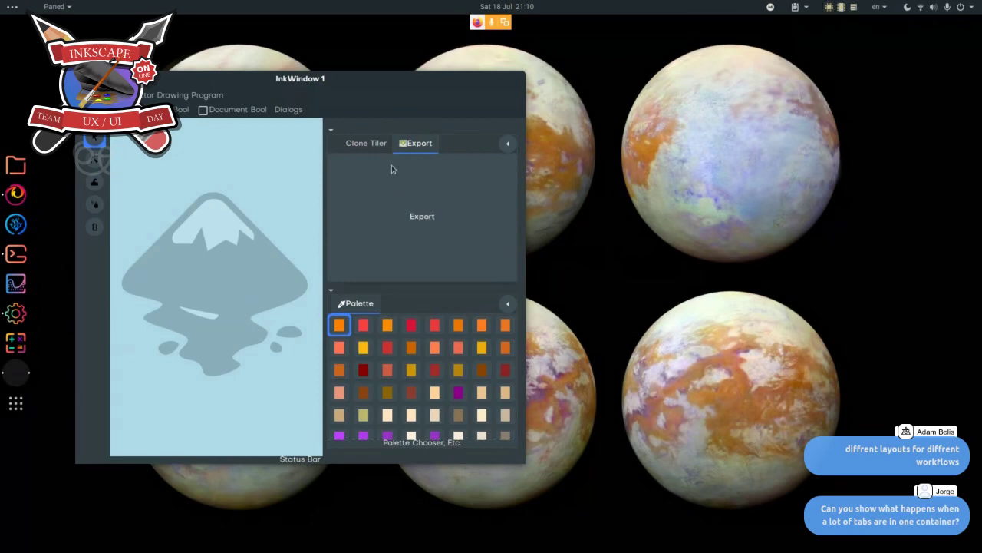
pyautogui.moveTo(407, 146)
pyautogui.mouseDown()
pyautogui.moveTo(185, 462)
pyautogui.moveTo(175, 451)
pyautogui.moveTo(399, 125)
pyautogui.moveTo(394, 142)
pyautogui.mouseUp()
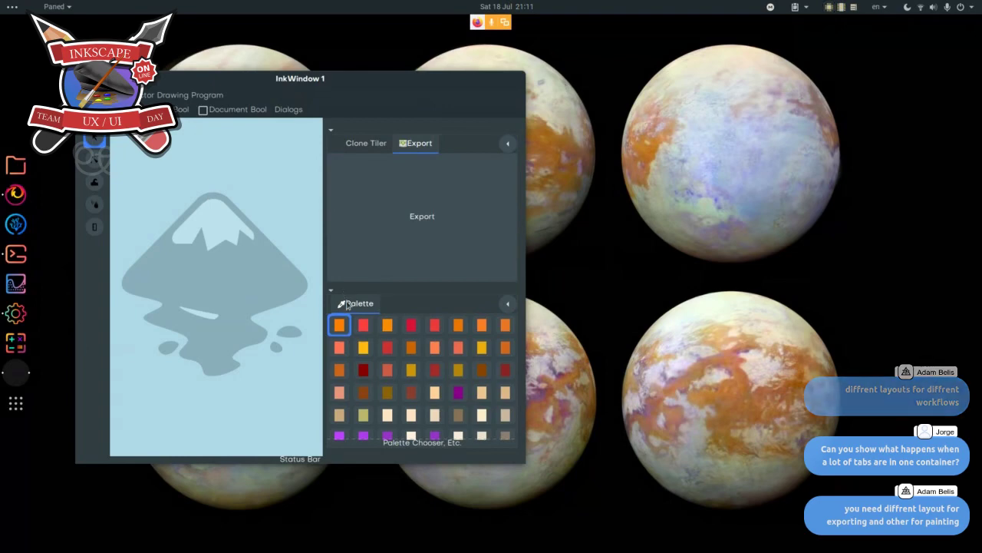
pyautogui.moveTo(347, 305); pyautogui.dragTo(451, 147)
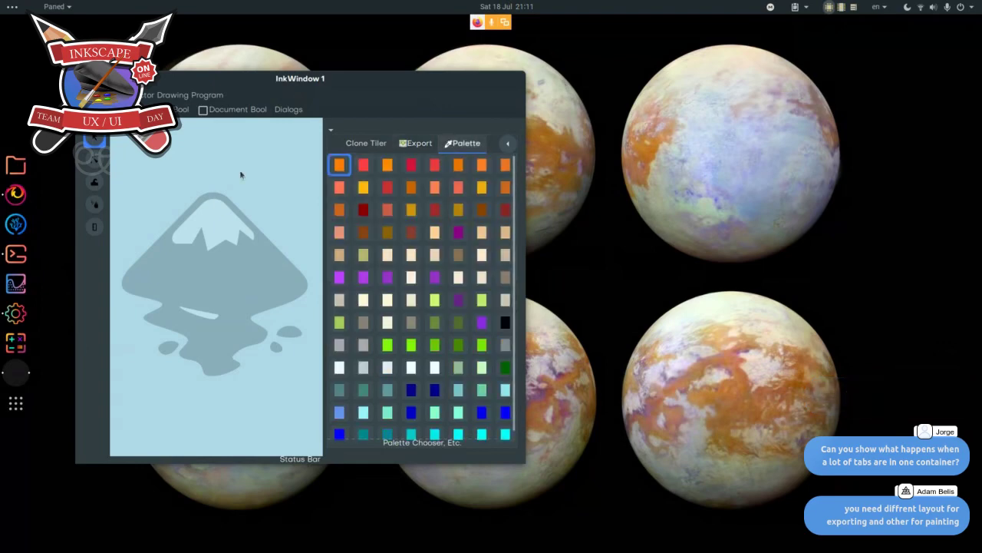
# - Request the already docked Clone Tiler dialog, and add the Find and Document Properties dialogs to the notebook in InkWindow 1
pyautogui.click(288, 110)
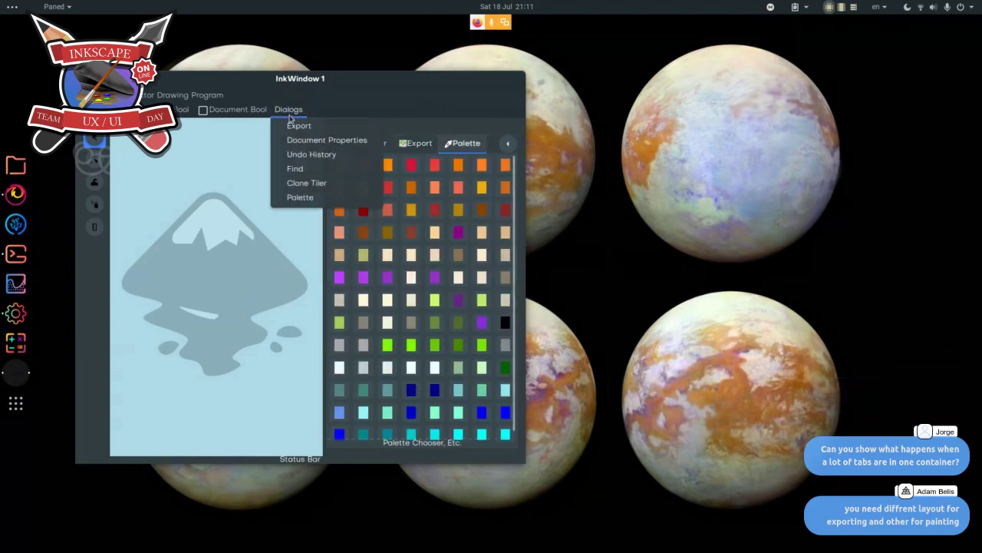
pyautogui.click(291, 182)
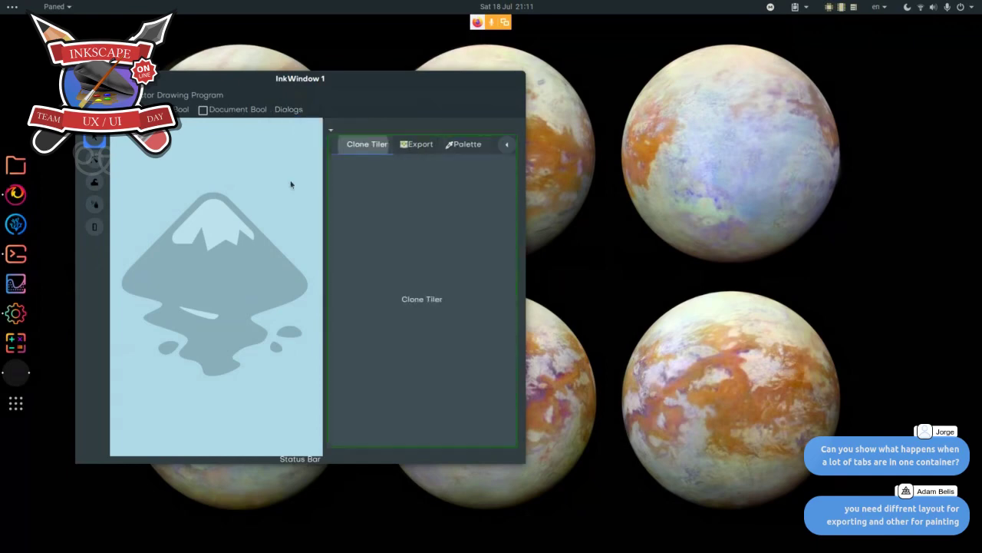
pyautogui.click(290, 109)
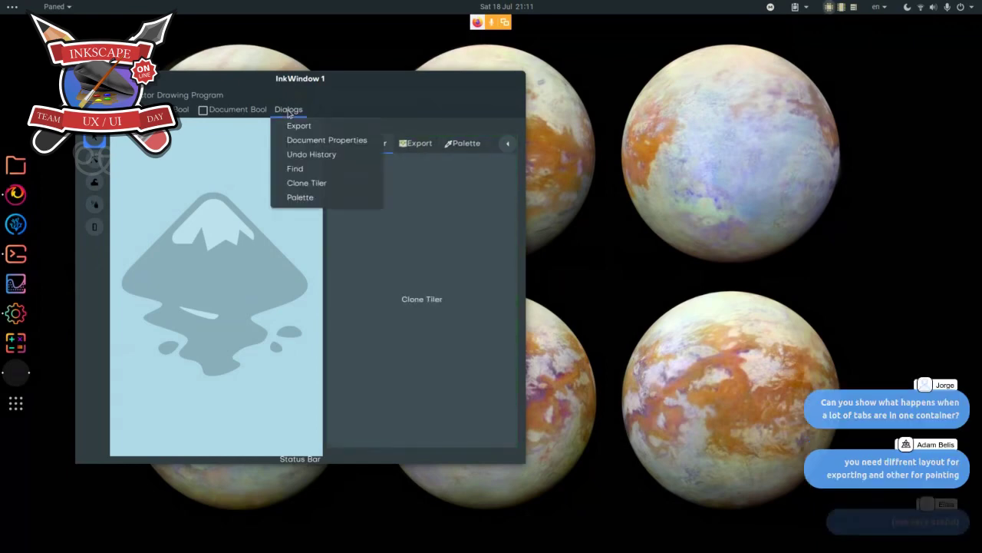
pyautogui.click(294, 168)
pyautogui.click(289, 110)
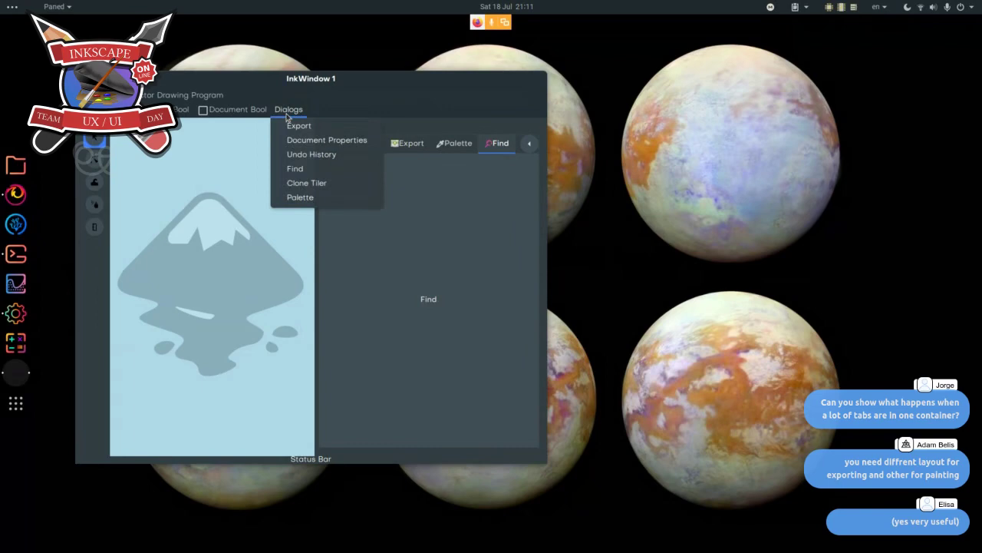
pyautogui.click(291, 139)
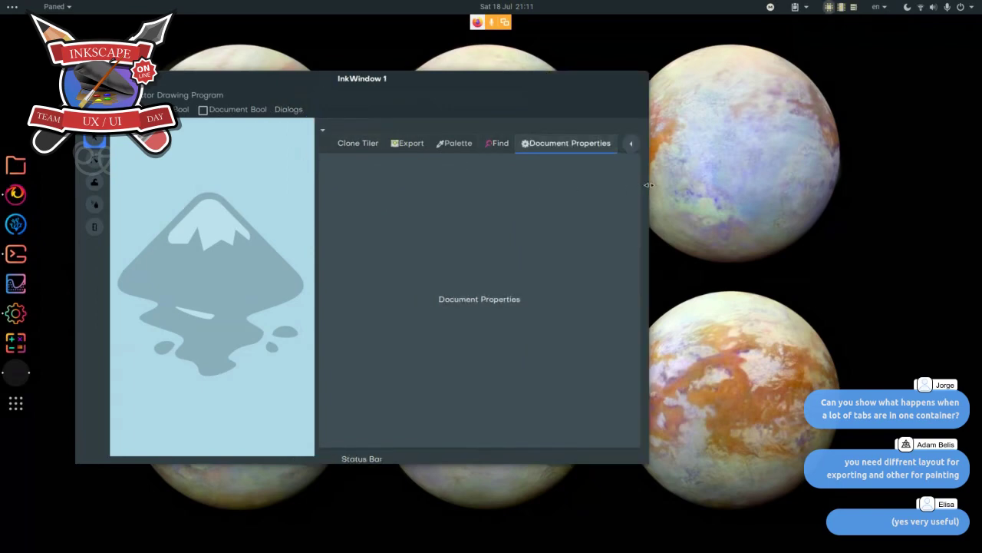
pyautogui.moveTo(649, 185); pyautogui.dragTo(647, 185)
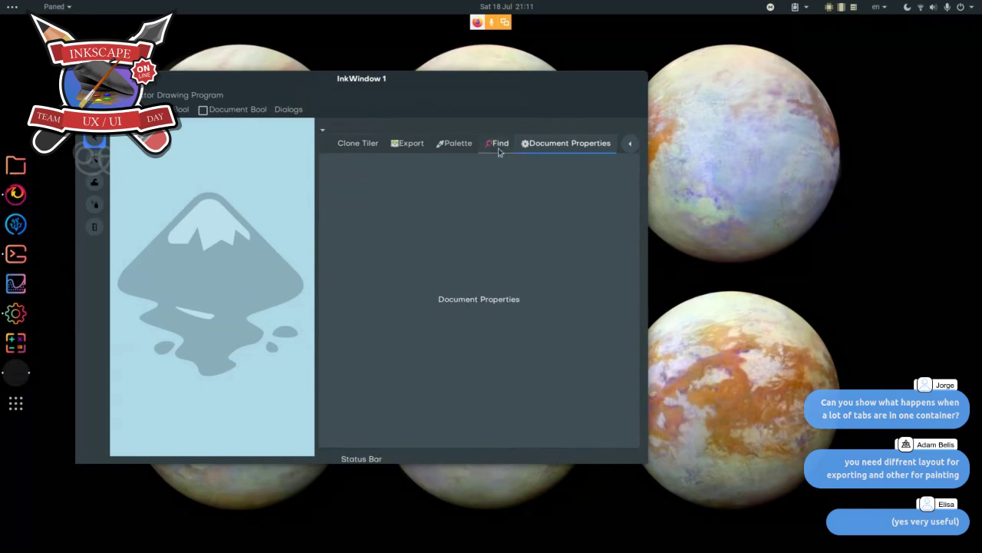
# - Show the Clone Tiler tab, try to narrow InkWindow 1, and request Find from the notebook's dockable dialogs
pyautogui.click(343, 145)
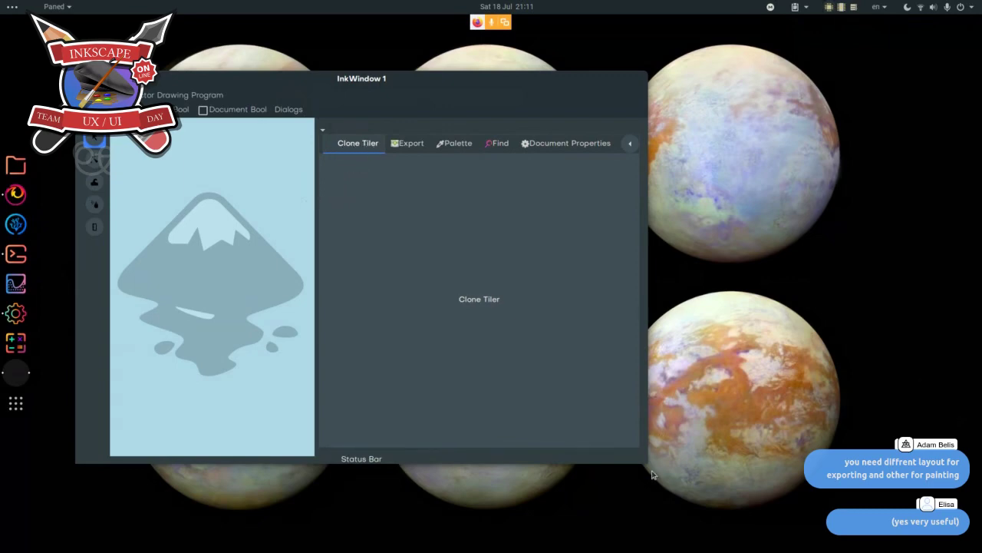
pyautogui.moveTo(647, 464); pyautogui.dragTo(457, 488)
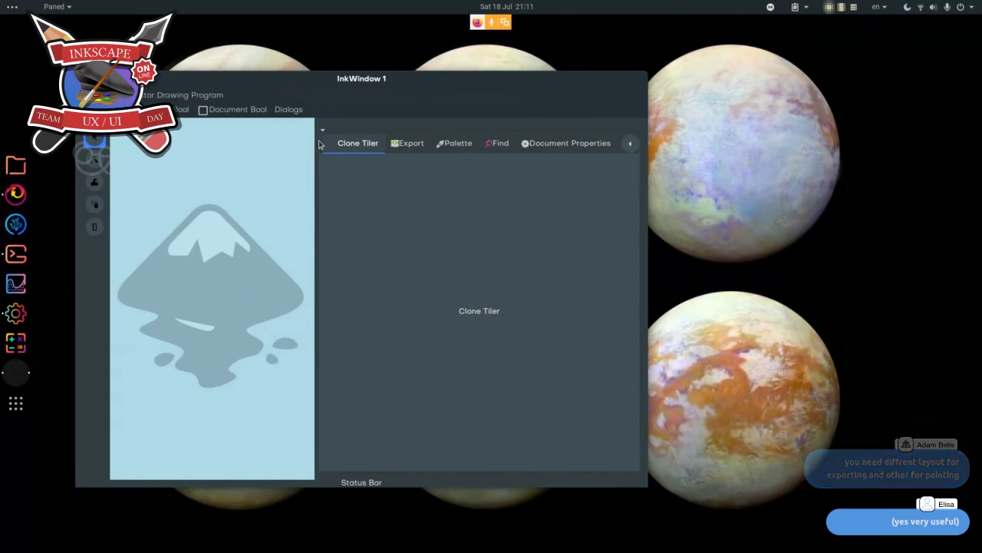
pyautogui.click(627, 146)
pyautogui.moveTo(664, 269)
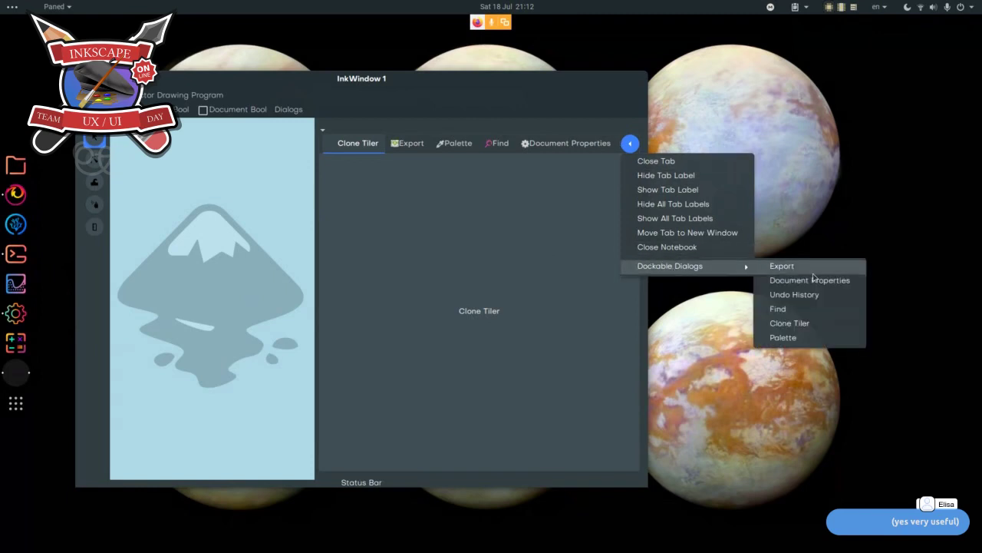
pyautogui.click(779, 309)
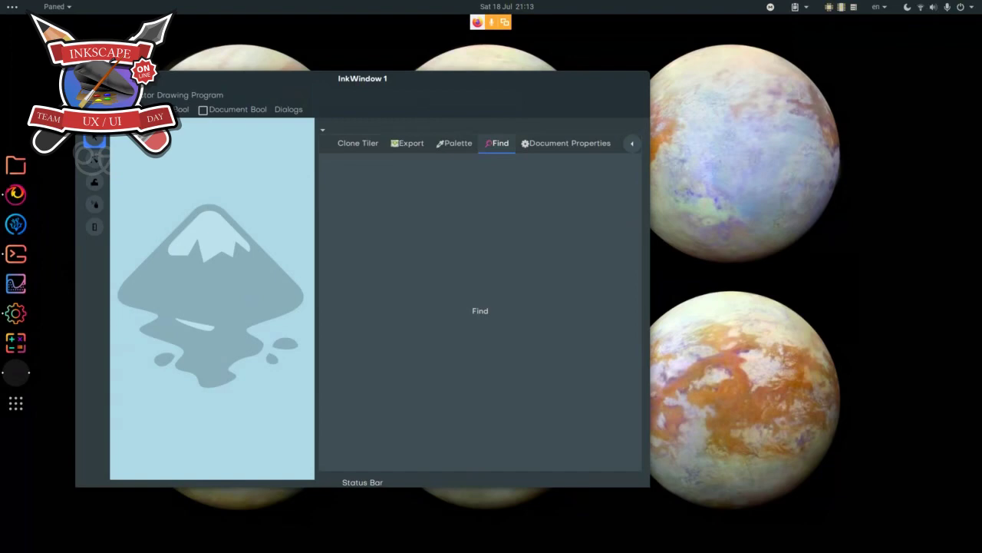
# - Quit the mockup, switch to the terminal session in the Inkscape build folder, and rerun ./bin/inkscape
pyautogui.hotkey('ctrl', 'q')
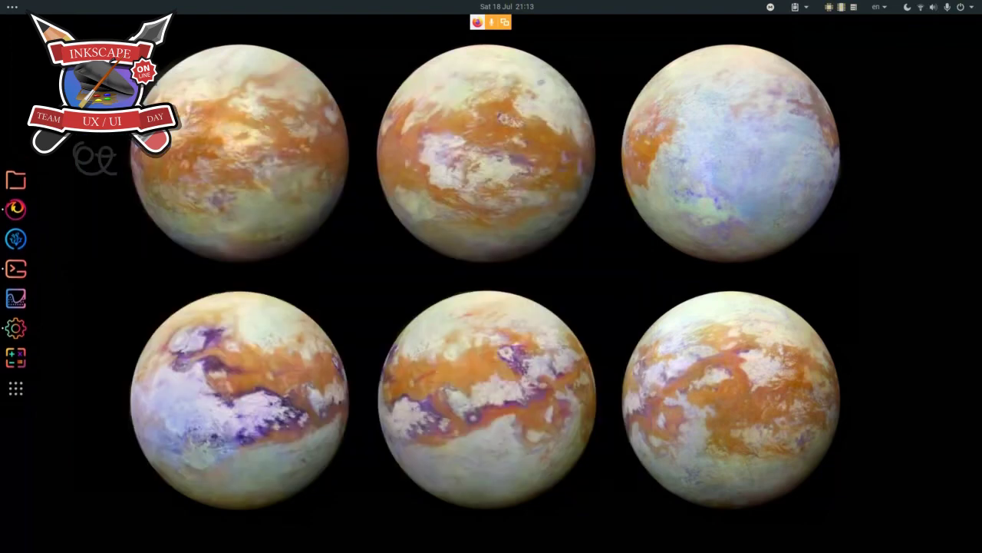
pyautogui.click(16, 267)
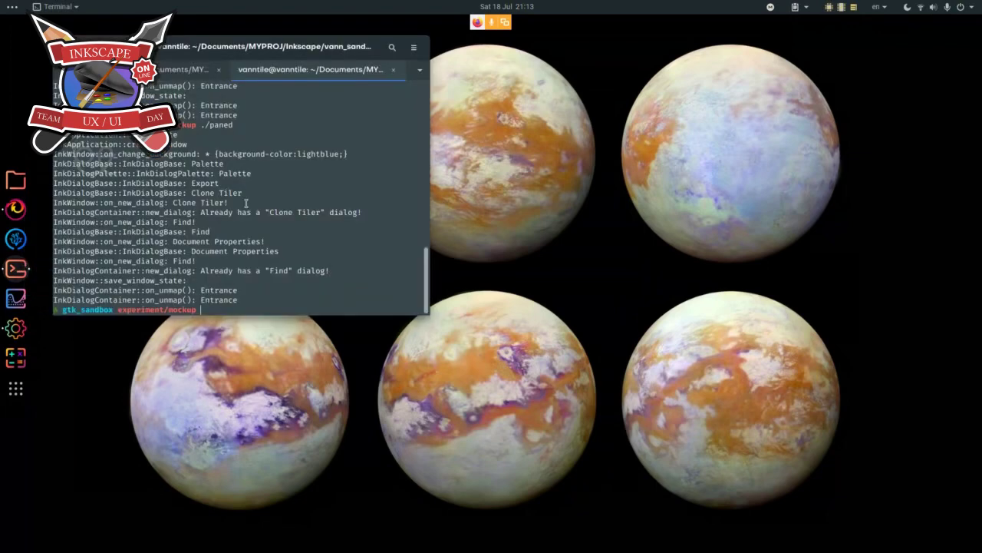
pyautogui.click(164, 73)
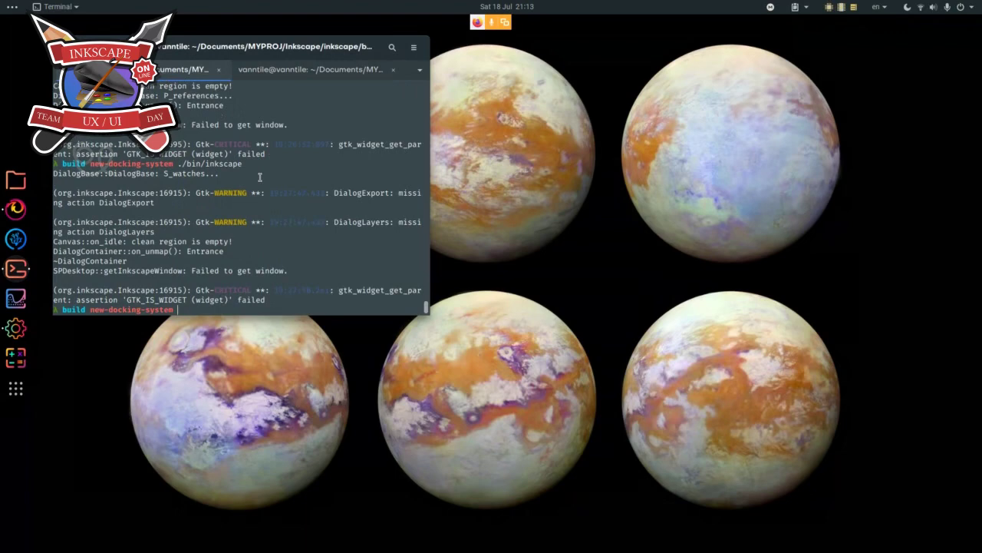
pyautogui.press('Up')
pyautogui.press('Return')
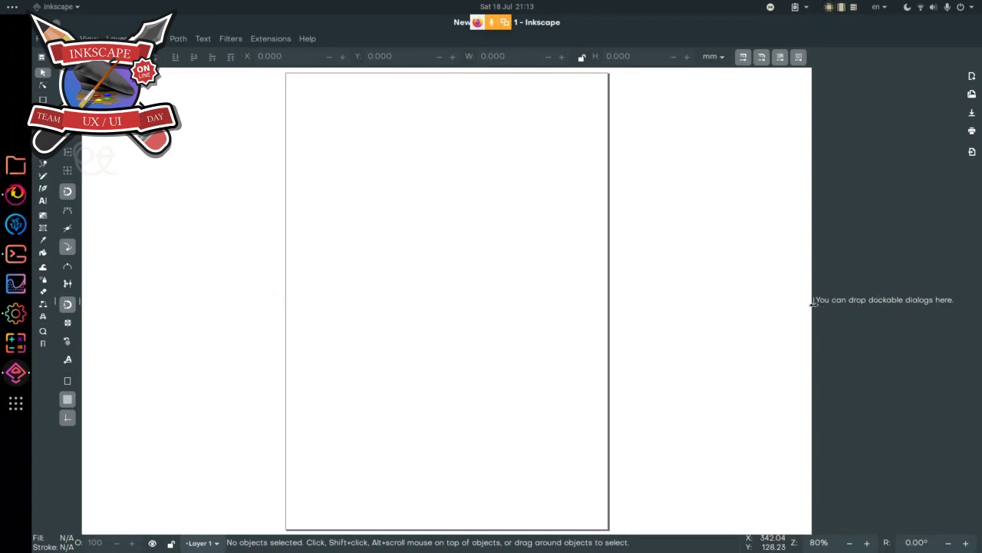
# - Test the column resizing: widen the empty dialog column, stretch the snap toolbar and return it to minimum width, and narrow the dialog column to about a third
pyautogui.moveTo(812, 301); pyautogui.dragTo(638, 330)
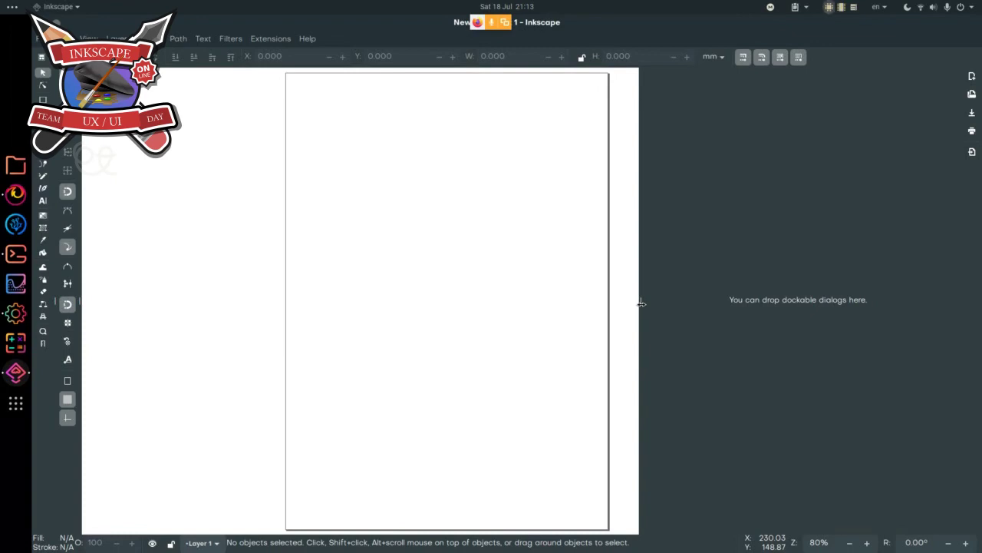
pyautogui.moveTo(641, 303); pyautogui.dragTo(526, 301)
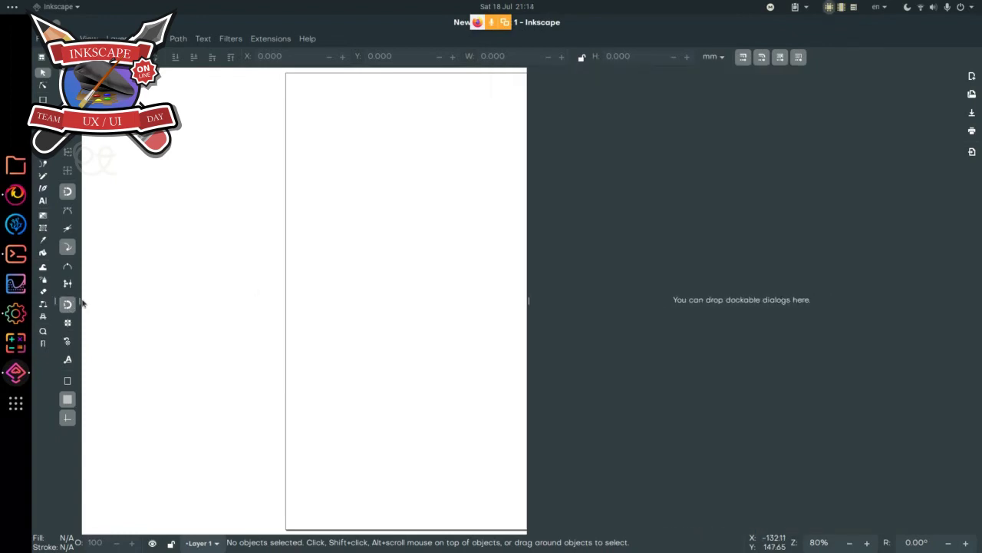
pyautogui.moveTo(78, 301)
pyautogui.mouseDown()
pyautogui.moveTo(149, 300)
pyautogui.moveTo(80, 300)
pyautogui.mouseUp()
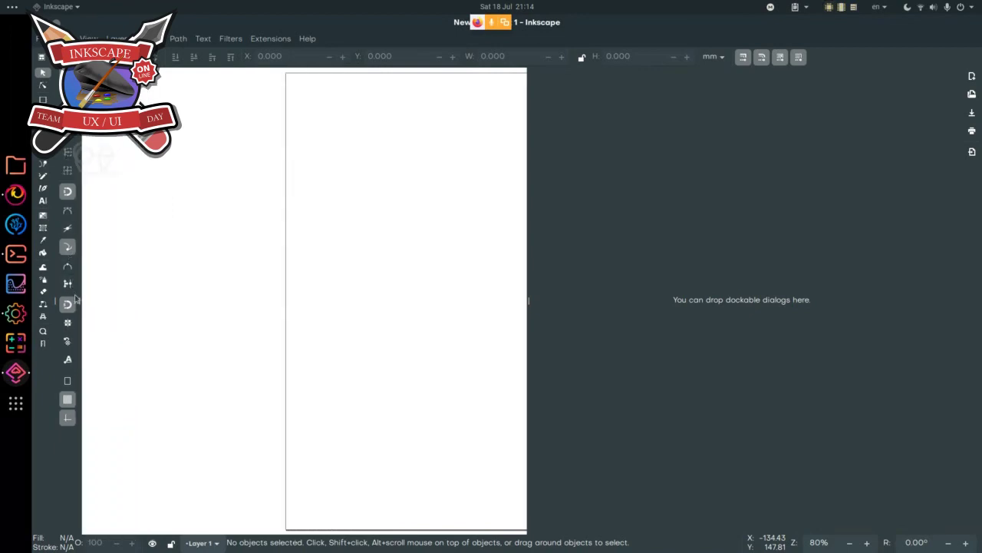
pyautogui.moveTo(79, 300); pyautogui.dragTo(102, 300)
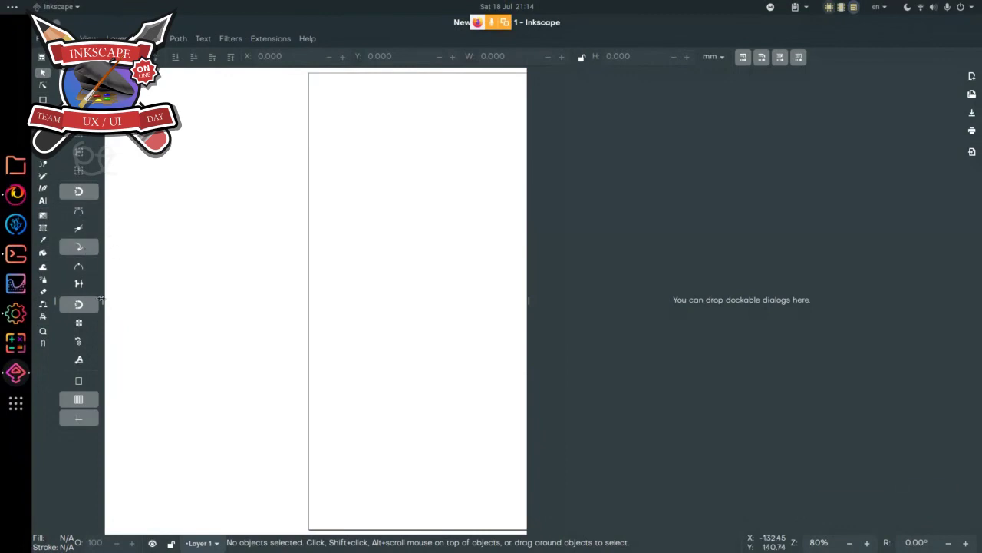
pyautogui.moveTo(98, 301)
pyautogui.mouseDown()
pyautogui.moveTo(76, 301)
pyautogui.moveTo(113, 303)
pyautogui.mouseUp()
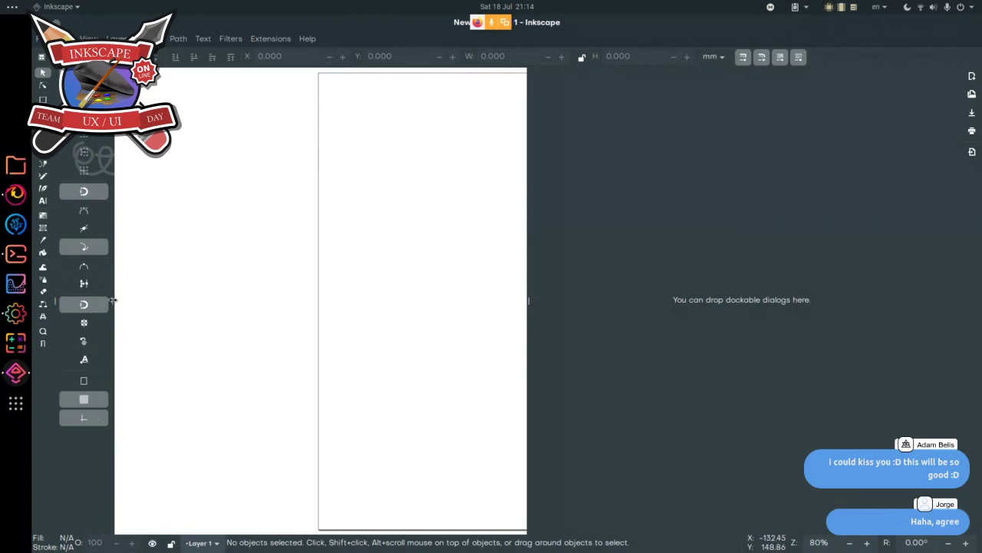
pyautogui.moveTo(112, 300); pyautogui.dragTo(55, 301)
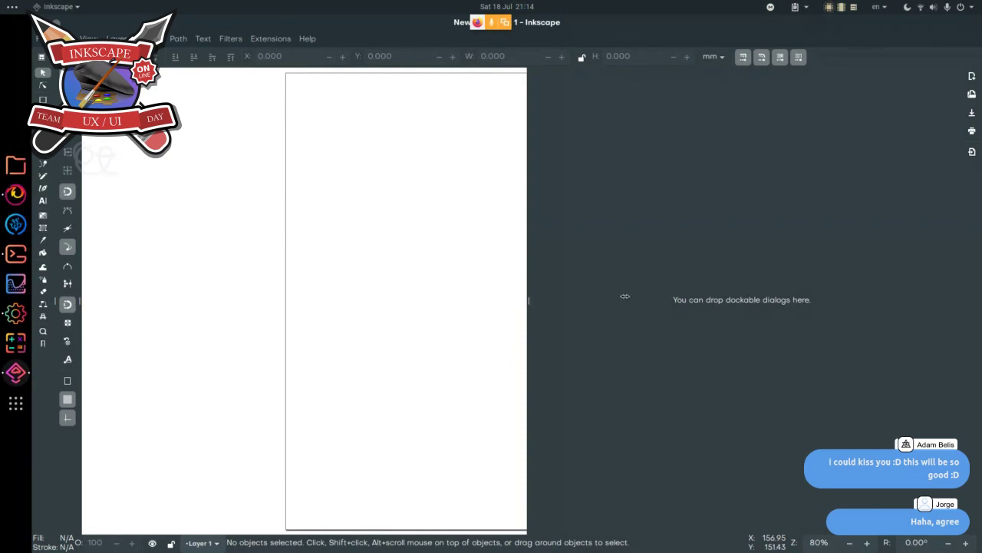
pyautogui.moveTo(529, 306); pyautogui.dragTo(647, 301)
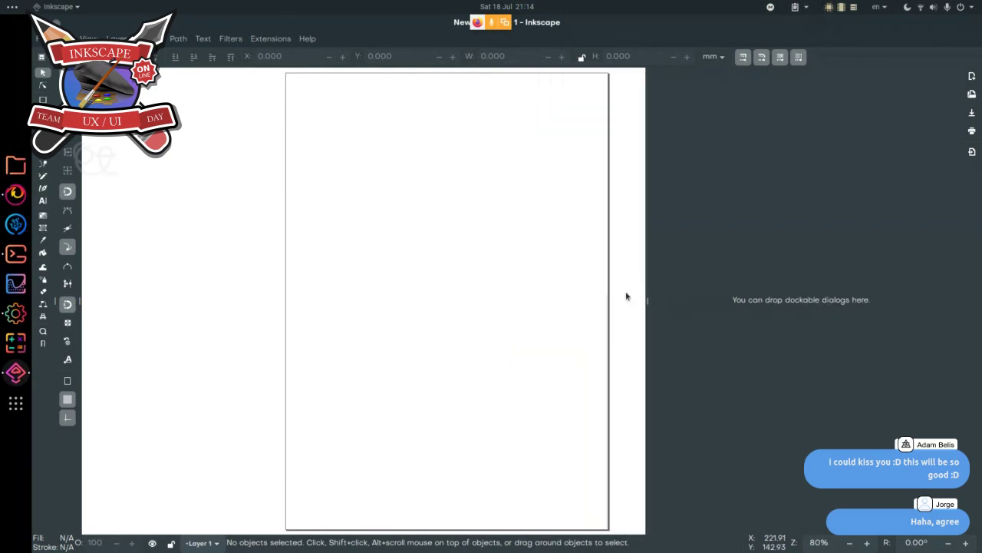
# - Open the Fill and Stroke, Objects, and Align and Distribute dialogs as docked tabs, and narrow the dialog column
pyautogui.click(150, 38)
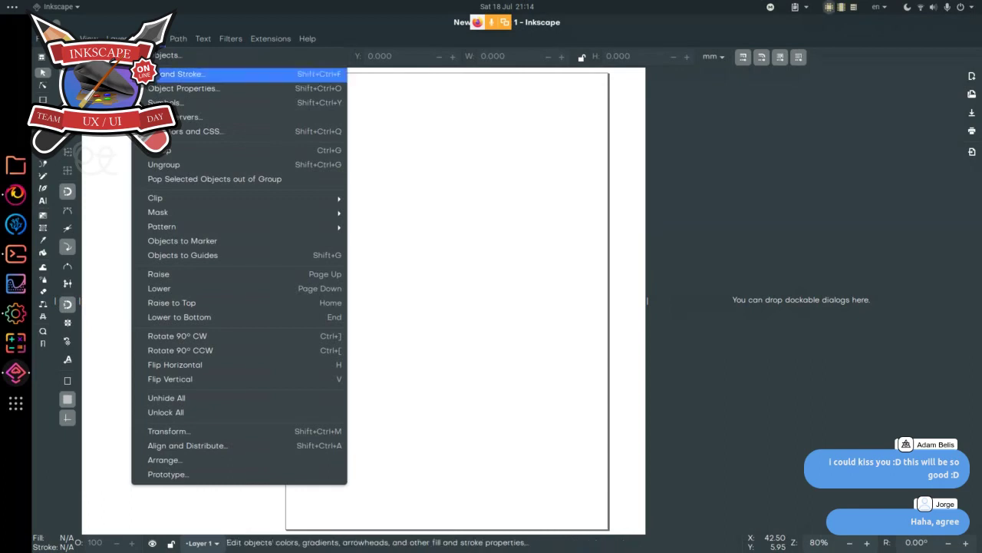
pyautogui.click(184, 73)
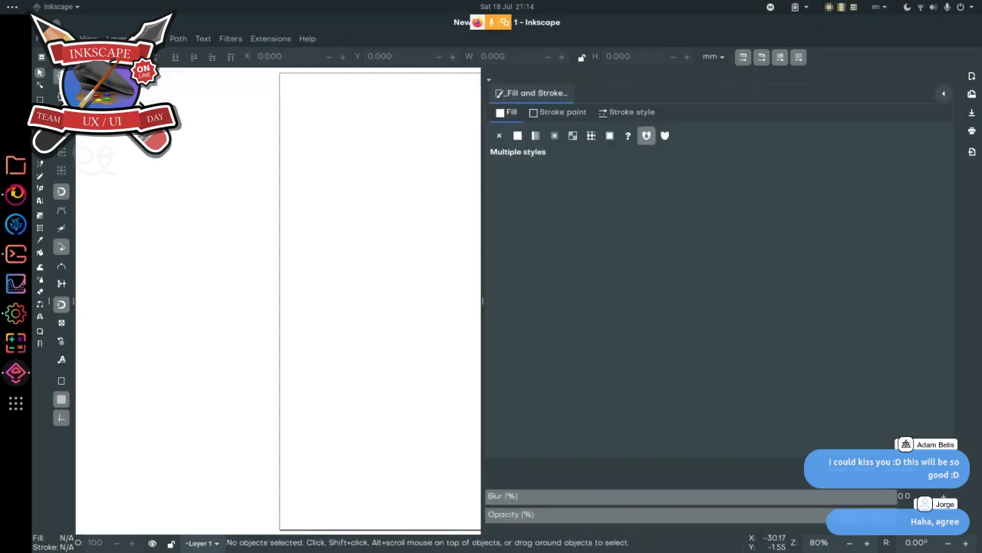
pyautogui.click(121, 39)
pyautogui.click(138, 55)
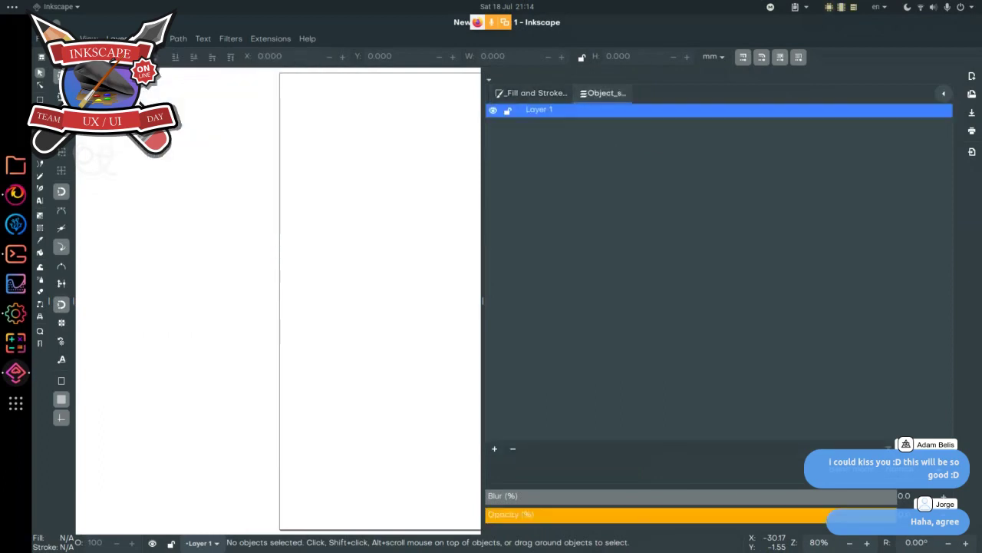
pyautogui.click(149, 38)
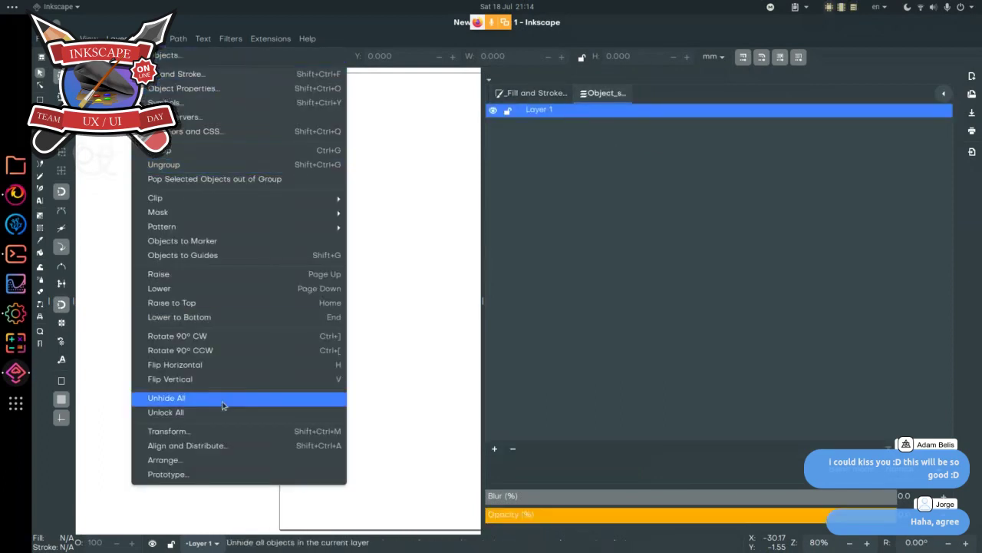
pyautogui.click(205, 452)
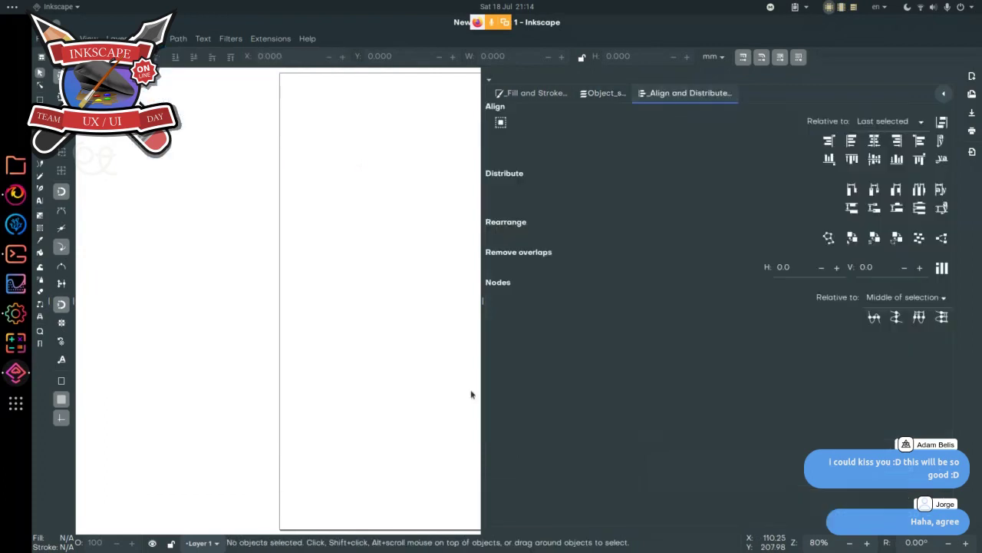
pyautogui.moveTo(484, 304); pyautogui.dragTo(647, 300)
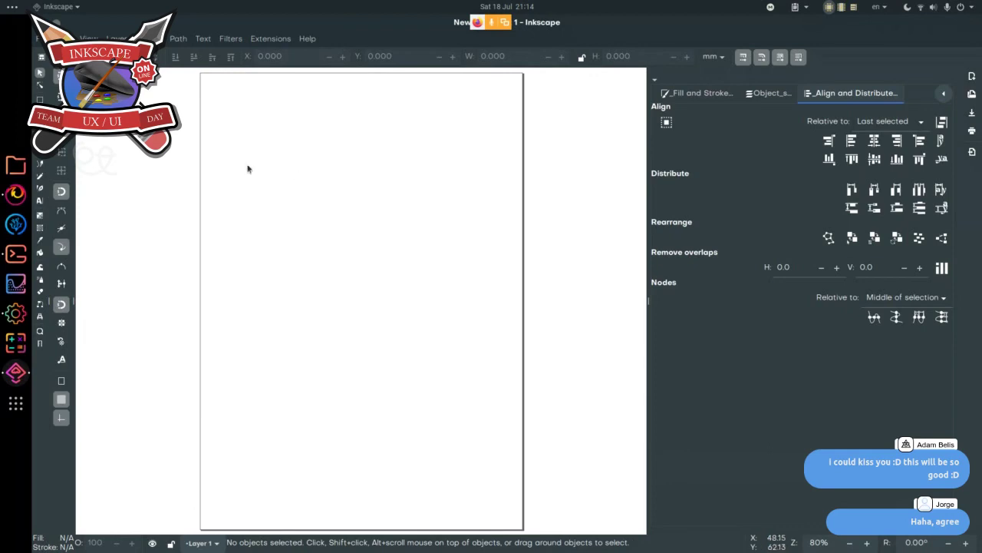
# - Open the Rectangle tool's preferences, move the Preferences tab to a new window, and enlarge that window
pyautogui.doubleClick(39, 98)
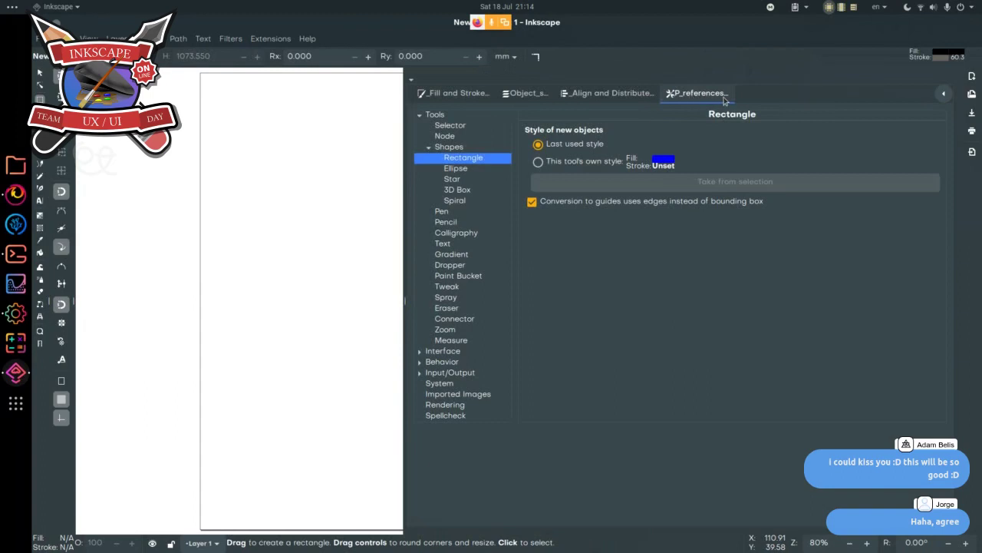
pyautogui.click(943, 93)
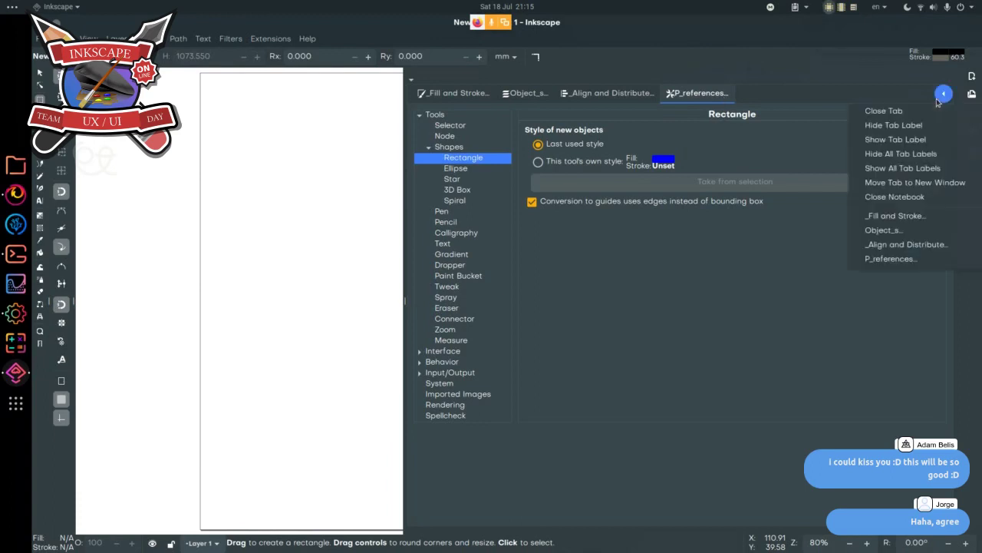
pyautogui.click(943, 93)
pyautogui.click(943, 93)
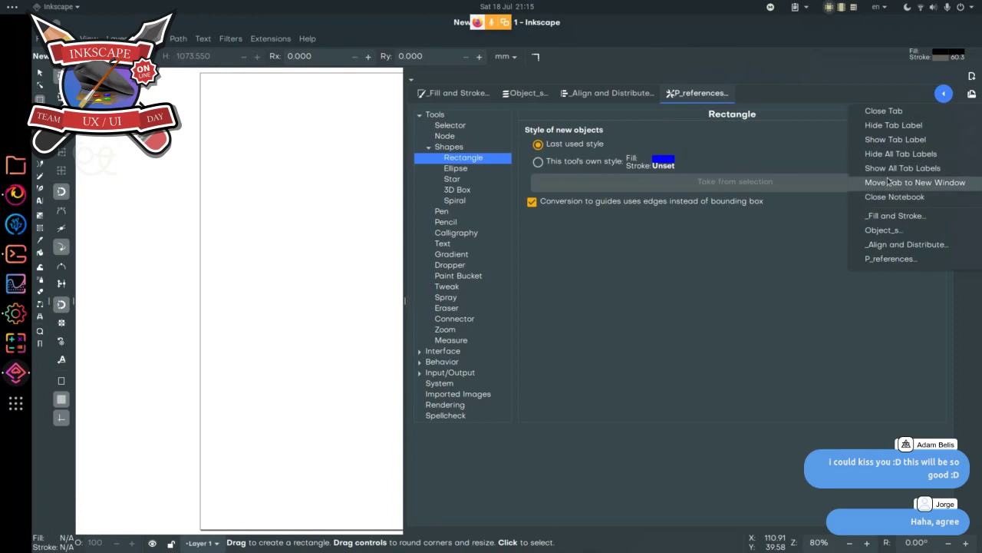
pyautogui.click(906, 183)
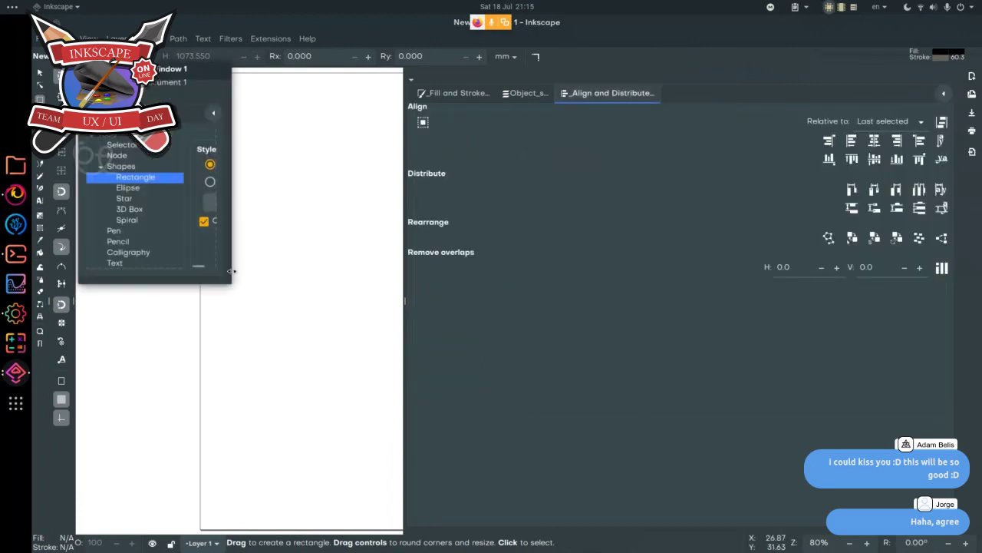
pyautogui.moveTo(233, 280); pyautogui.dragTo(584, 442)
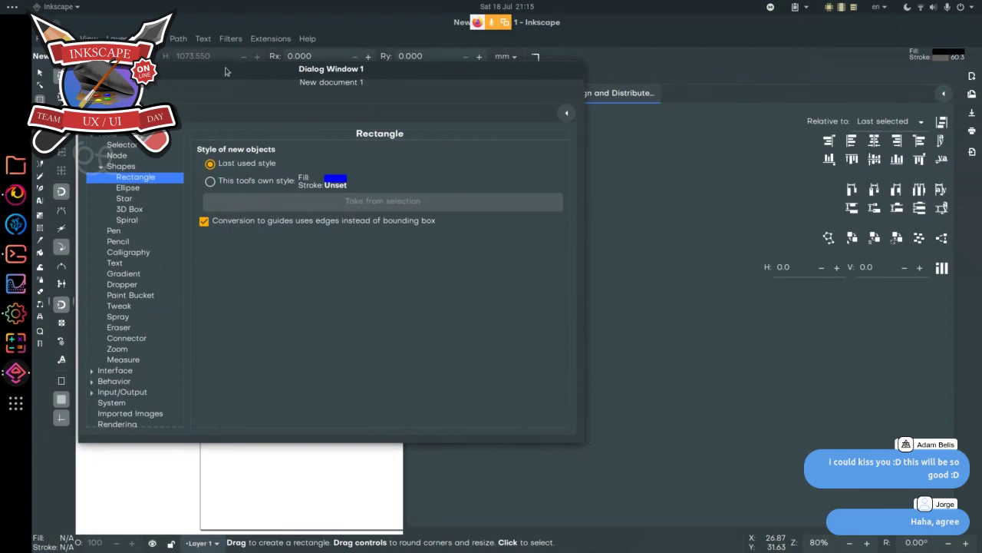
# - Return from the floating Preferences window to the document and narrow the dialog column until the whole page fits beside it
pyautogui.press('Escape')
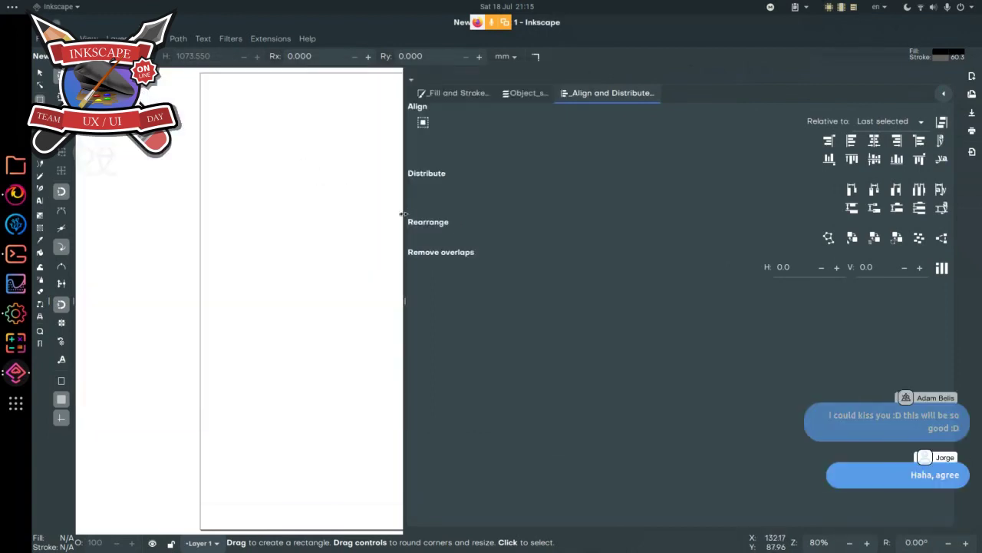
pyautogui.moveTo(405, 213); pyautogui.dragTo(674, 232)
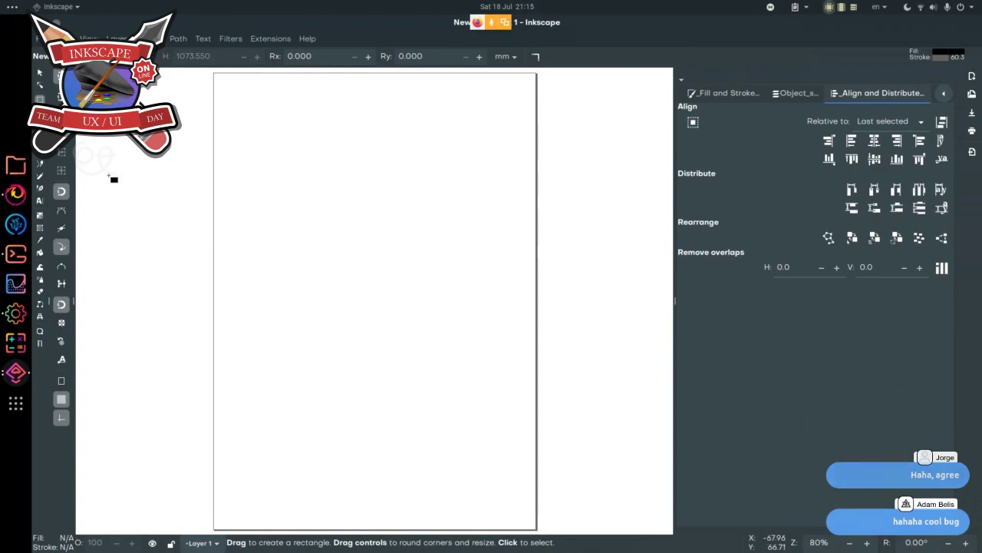
# - Draw three separate rectangles on the page: one about 50 by 59 mm, a narrow one about 64 mm tall, and a larger one below them
pyautogui.moveTo(237, 180); pyautogui.dragTo(338, 295)
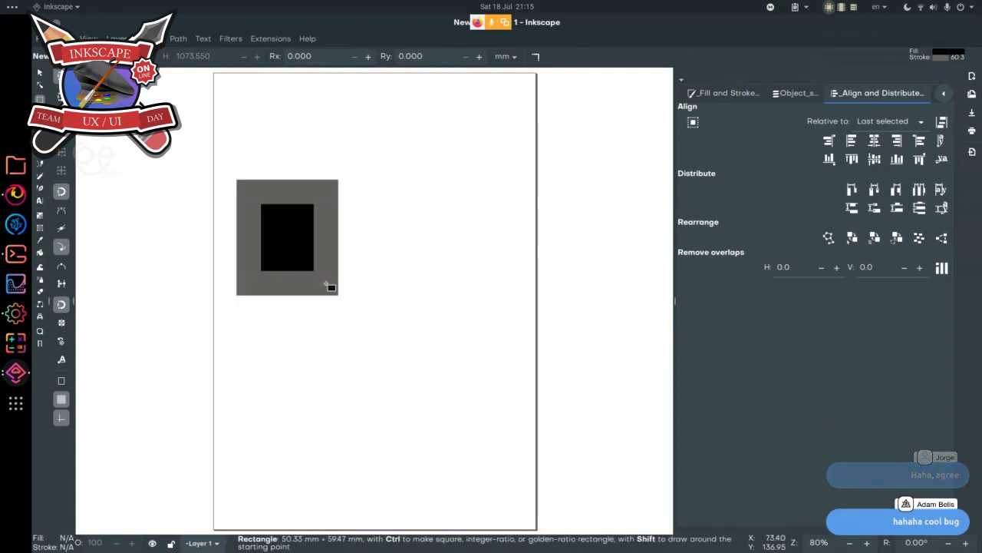
pyautogui.moveTo(413, 248); pyautogui.dragTo(453, 371)
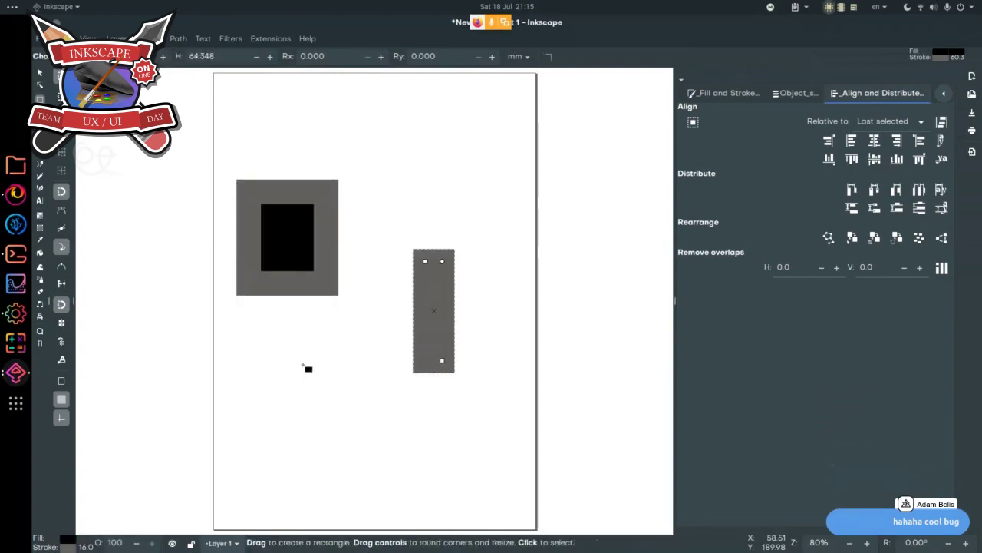
pyautogui.moveTo(304, 365); pyautogui.dragTo(393, 459)
# - Select all three rectangles, center them on a vertical axis relative to the last selected, and clear the selection
pyautogui.click(40, 74)
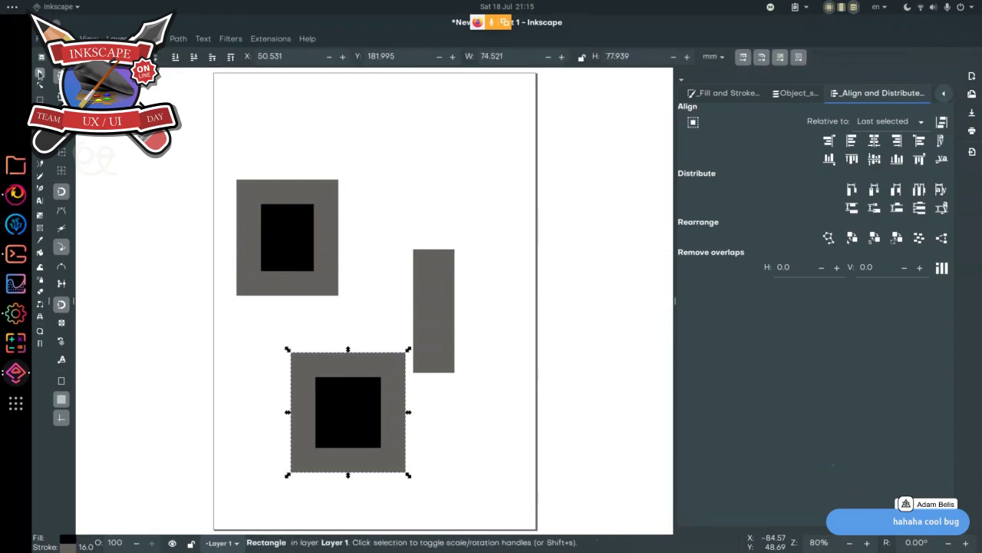
pyautogui.moveTo(158, 146); pyautogui.dragTo(502, 504)
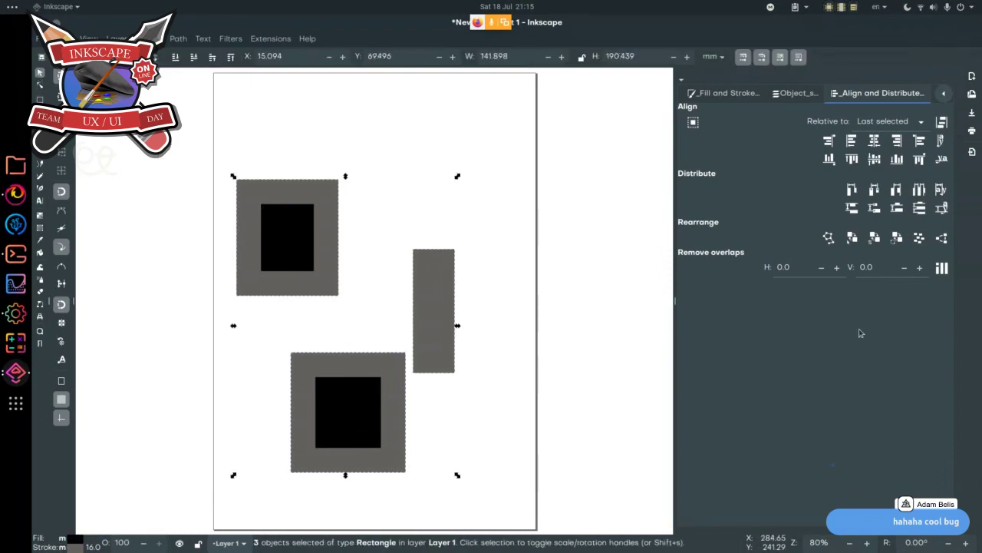
pyautogui.click(876, 146)
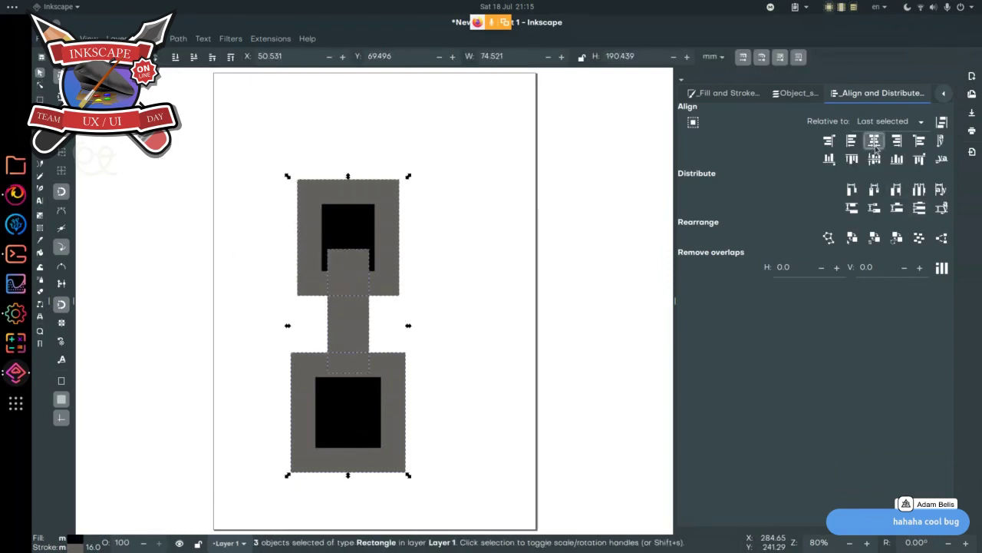
pyautogui.click(475, 246)
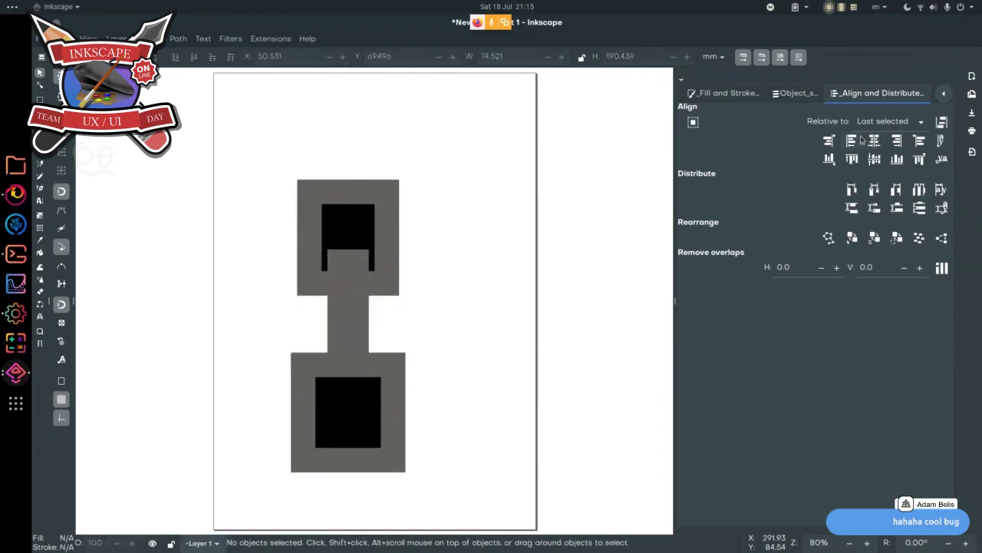
# - Dock Align and Distribute in a new column on the toolbox side, return it to the notebook with Fill and Stroke, and narrow that column
pyautogui.moveTo(912, 93); pyautogui.dragTo(32, 262)
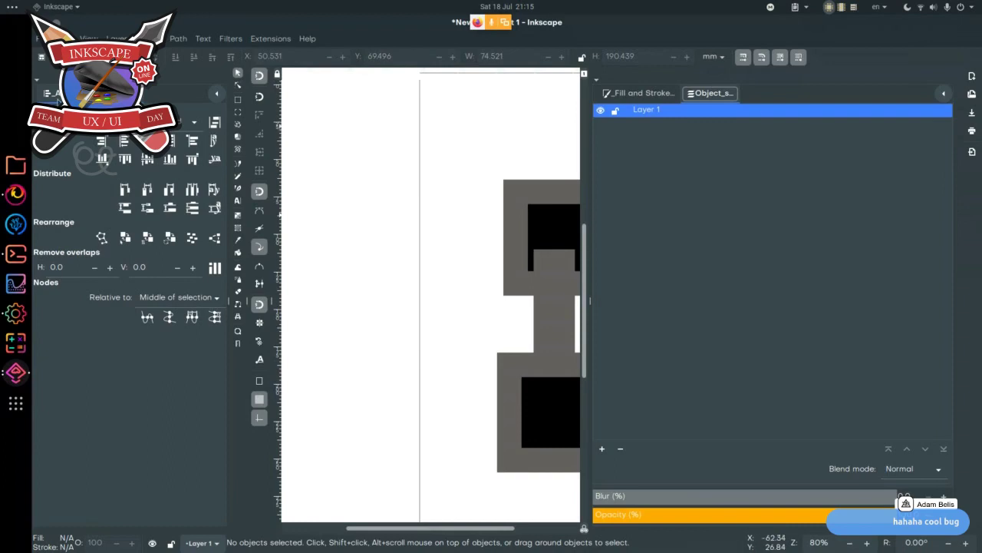
pyautogui.moveTo(46, 93); pyautogui.dragTo(828, 105)
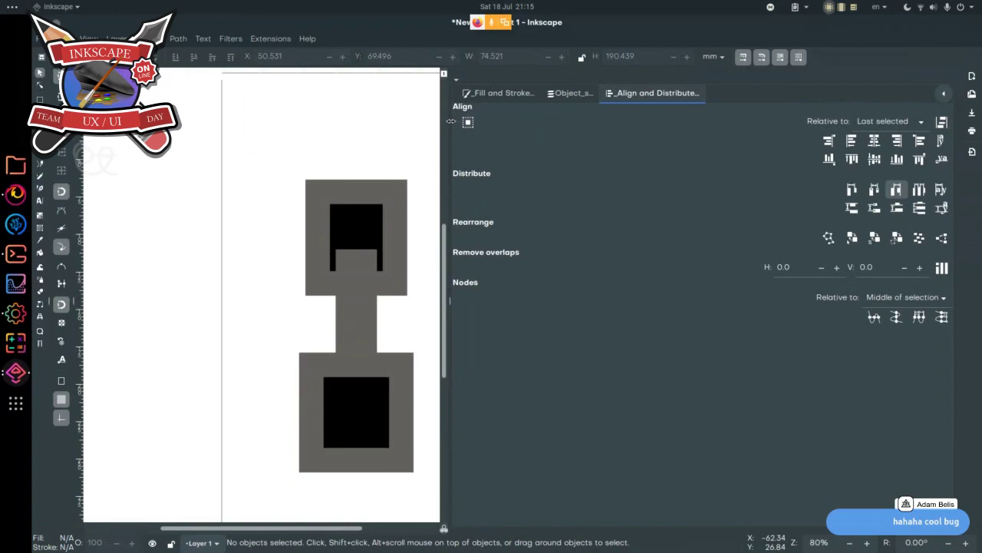
pyautogui.moveTo(451, 121); pyautogui.dragTo(618, 121)
# - Move the Objects tab into its own column beyond Fill and Stroke, and narrow the Fill and Stroke column to widen the canvas
pyautogui.moveTo(730, 96); pyautogui.dragTo(958, 203)
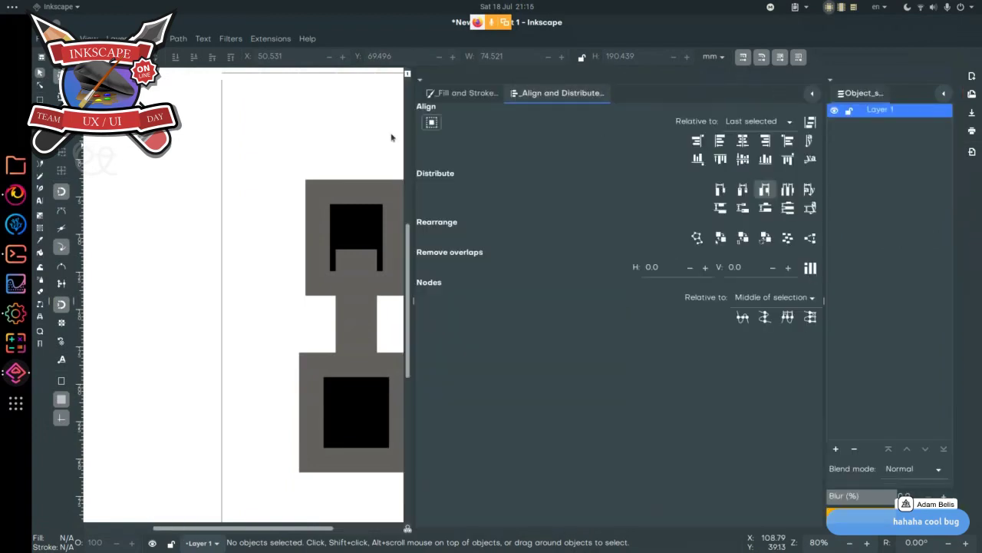
pyautogui.moveTo(413, 142); pyautogui.dragTo(602, 142)
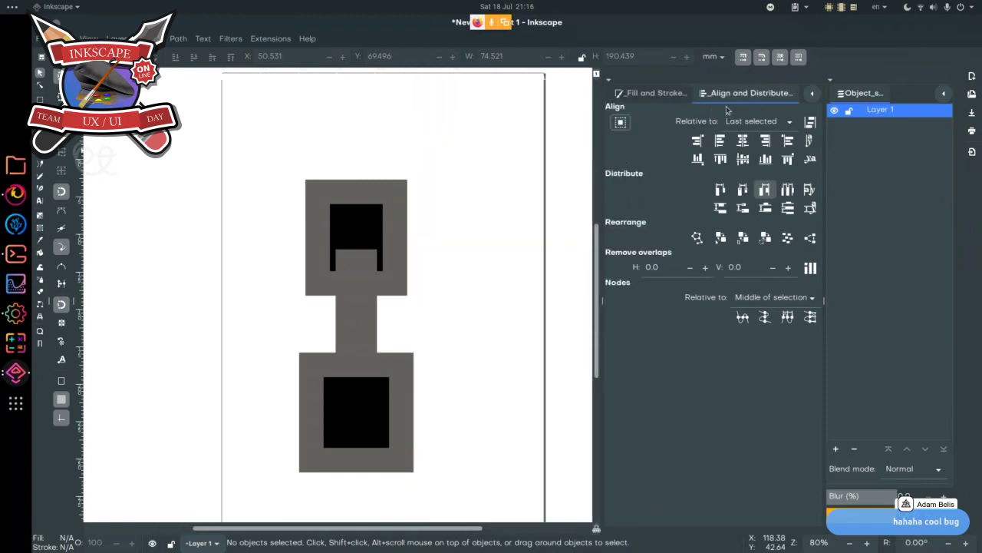
# - Dock Align and Distribute in a separate pane beneath Fill and Stroke, and collapse that pane
pyautogui.moveTo(728, 95)
pyautogui.mouseDown()
pyautogui.moveTo(700, 415)
pyautogui.moveTo(708, 469)
pyautogui.moveTo(684, 531)
pyautogui.mouseUp()
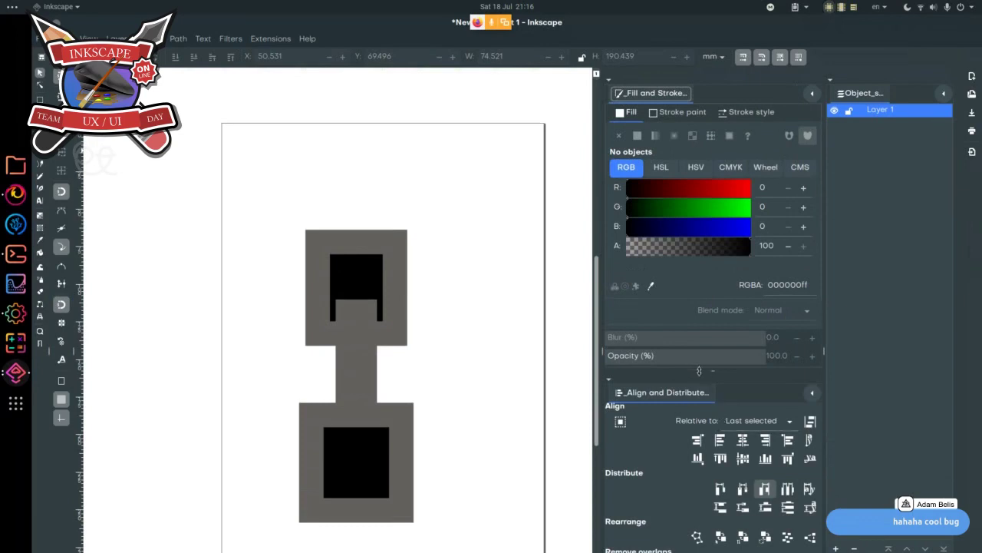
pyautogui.scroll(1, 492, 353)
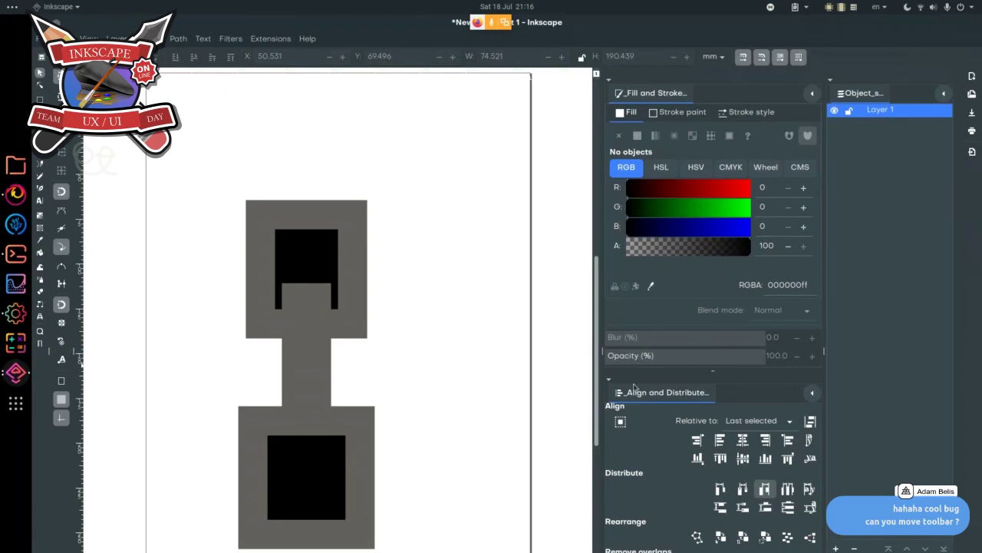
pyautogui.moveTo(613, 388); pyautogui.dragTo(610, 381)
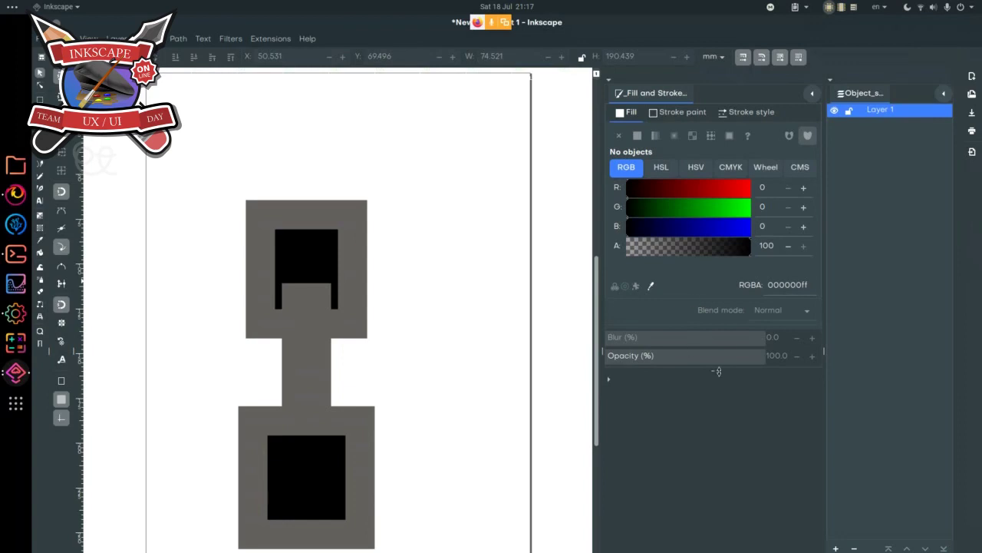
# - Close the Objects and Fill and Stroke notebooks, expand the collapsed Align and Distribute pane, and close its notebook too
pyautogui.click(942, 95)
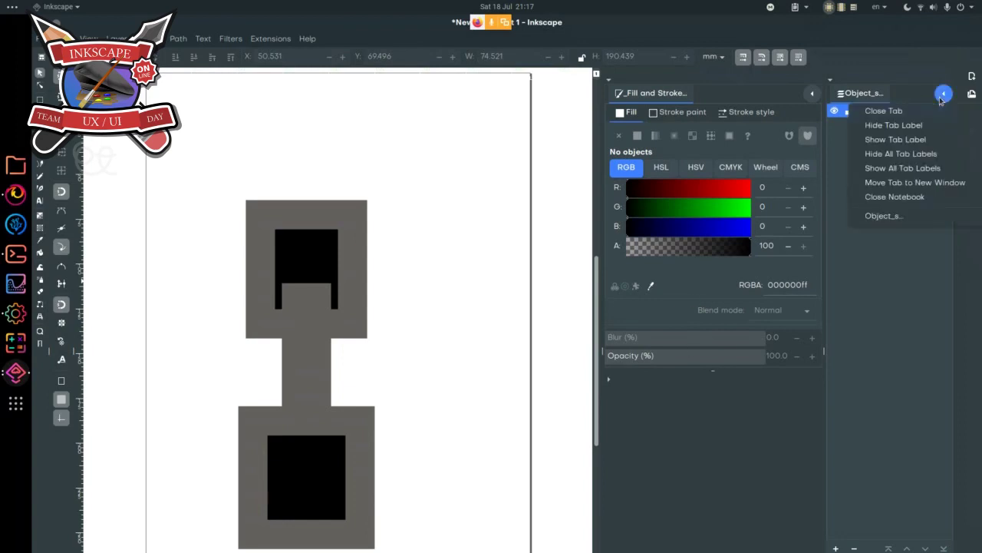
pyautogui.click(875, 197)
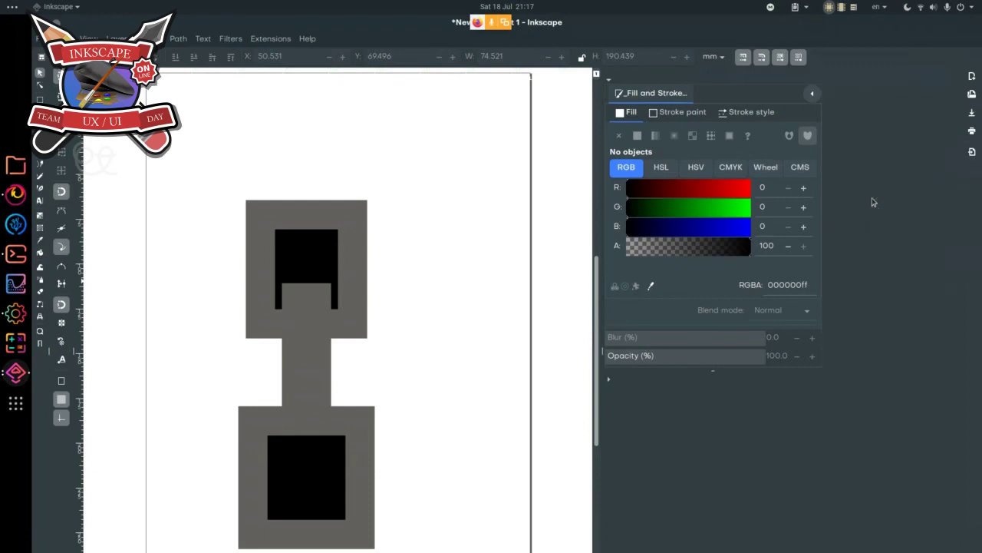
pyautogui.click(815, 95)
pyautogui.click(812, 201)
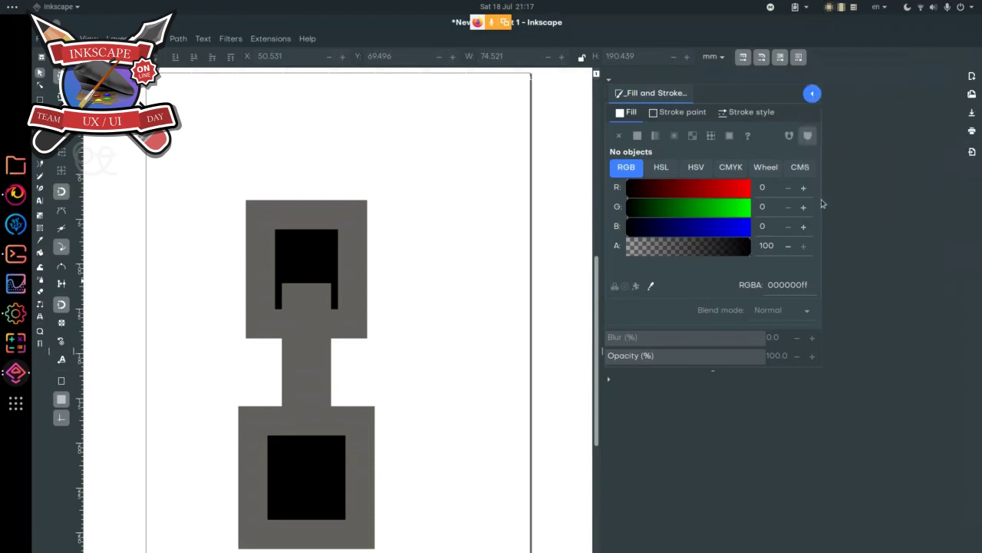
pyautogui.click(609, 379)
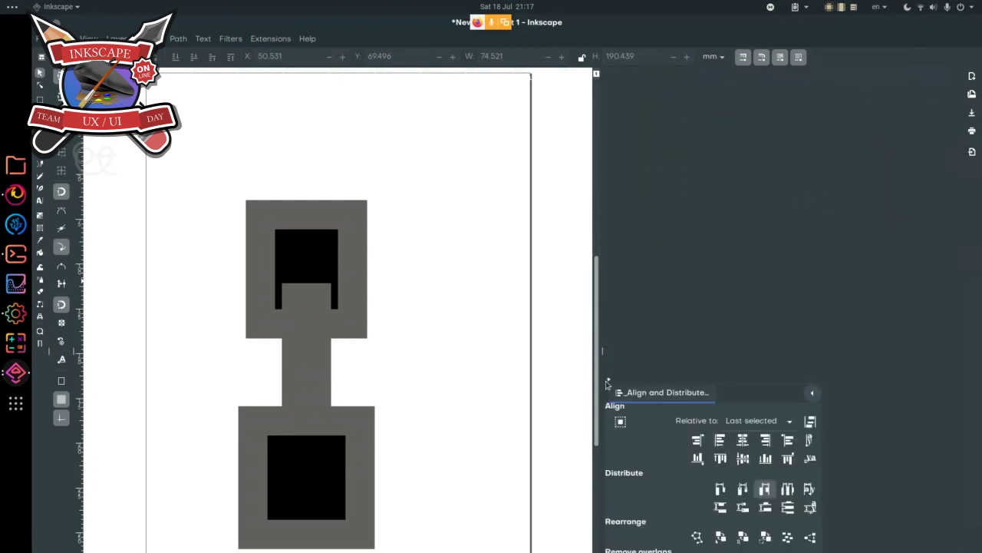
pyautogui.click(812, 392)
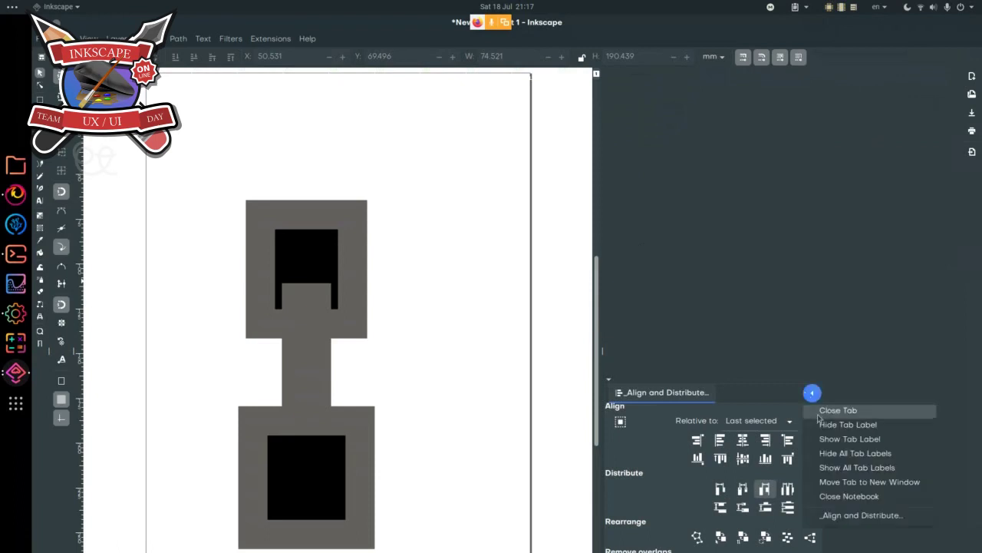
pyautogui.click(837, 497)
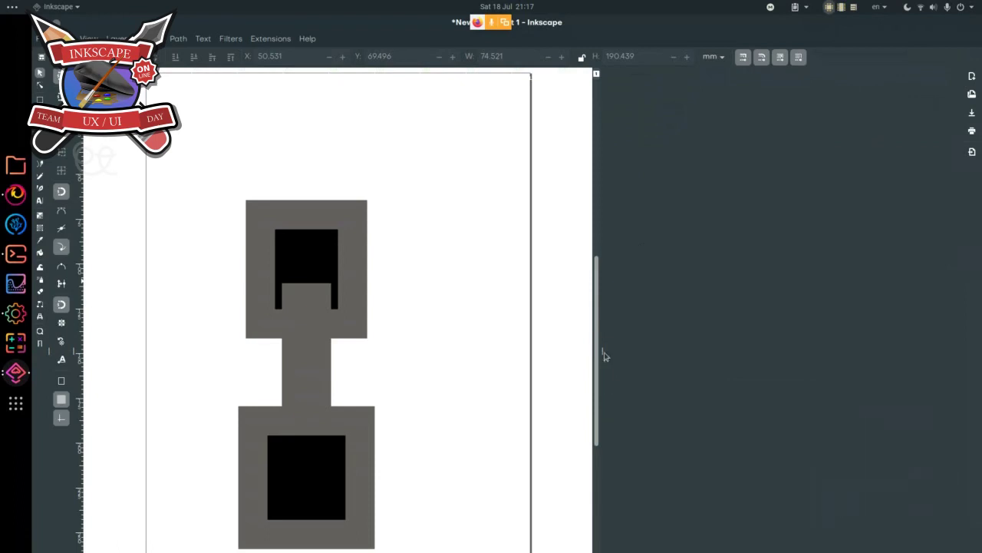
# - Try to open the Arrange dialog for objects
pyautogui.click(181, 39)
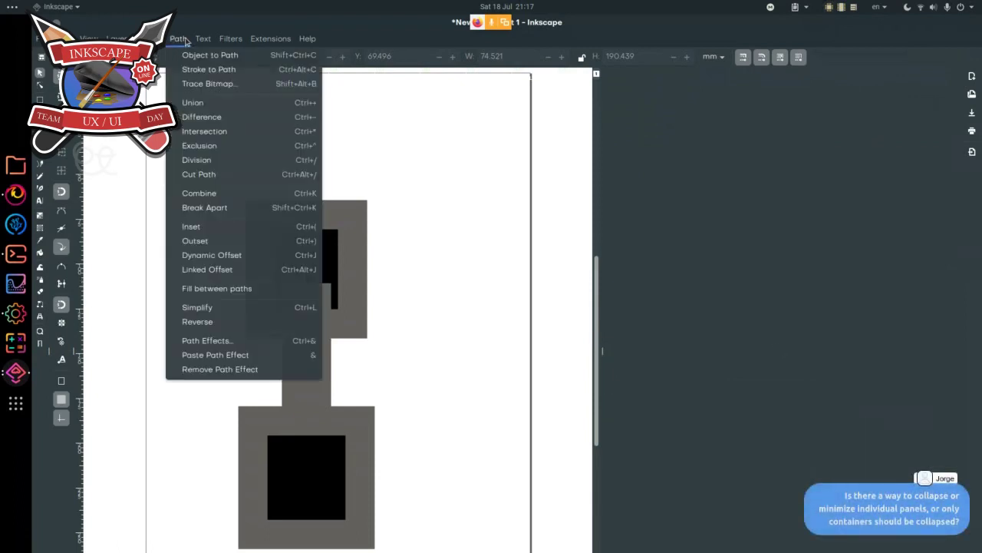
pyautogui.moveTo(145, 39)
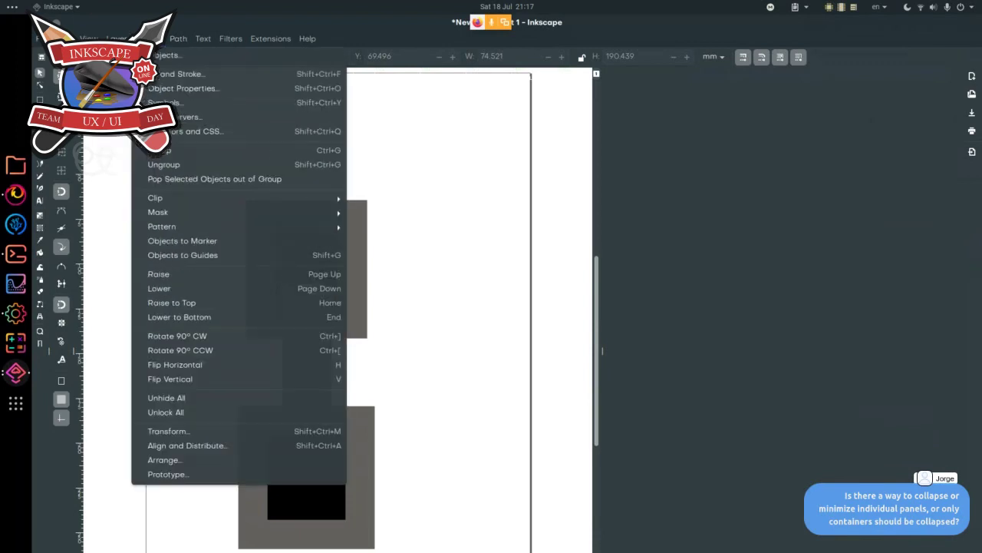
pyautogui.click(181, 460)
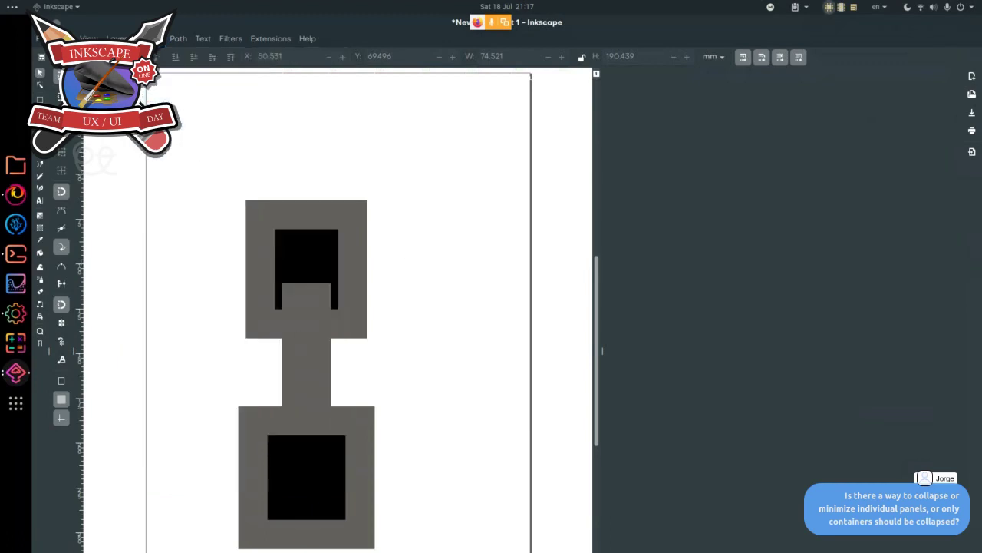
# - Close the document window and dismiss the internal error message
pyautogui.hotkey('ctrl', 'w')
pyautogui.click(356, 361)
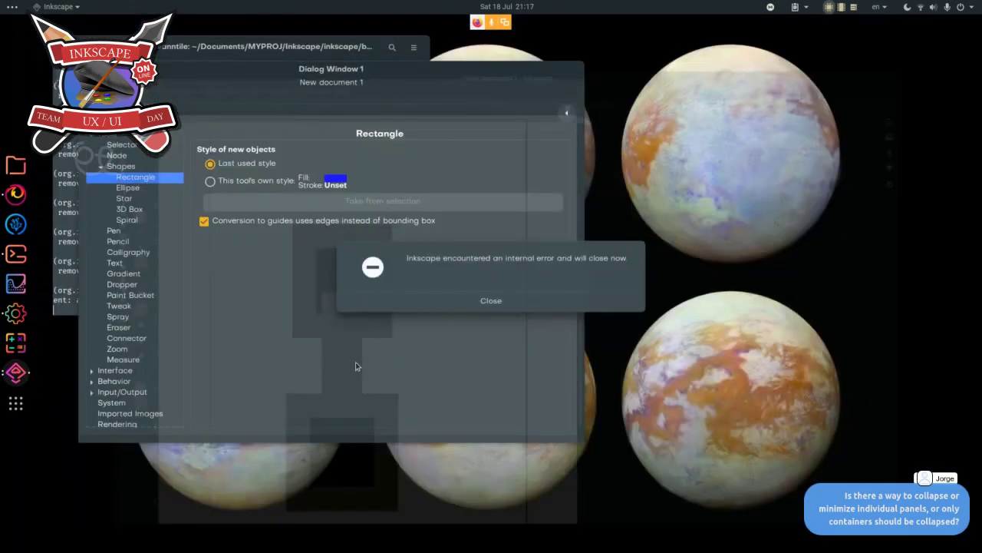
pyautogui.click(460, 305)
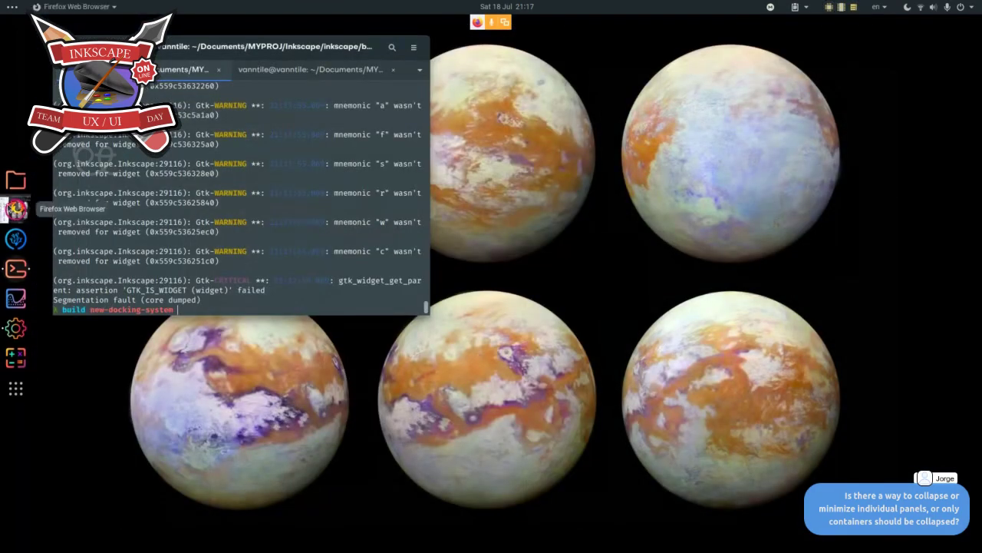
# - Switch to Firefox and open the bookmarked GitLab commits page of the new-docking-system branch in a new tab
pyautogui.click(16, 207)
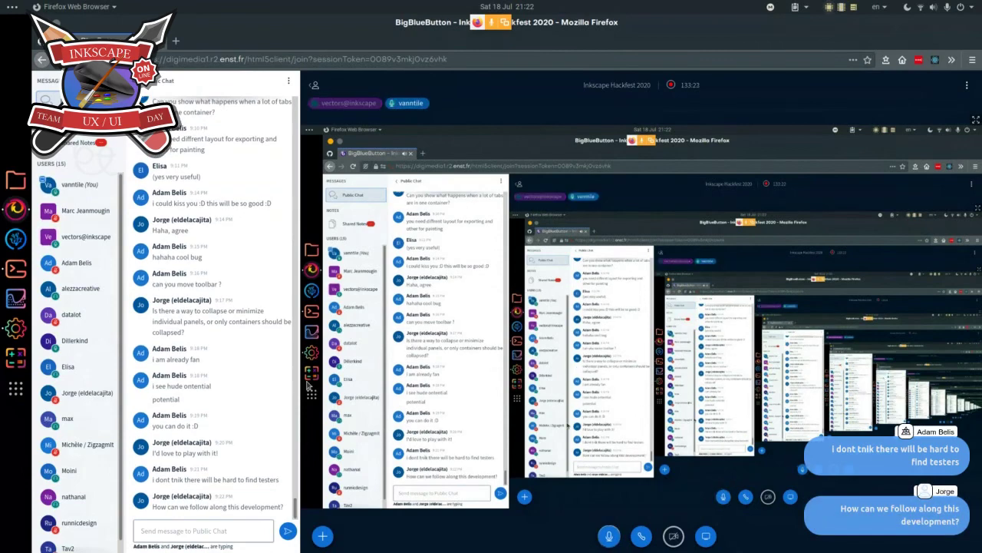
pyautogui.click(176, 41)
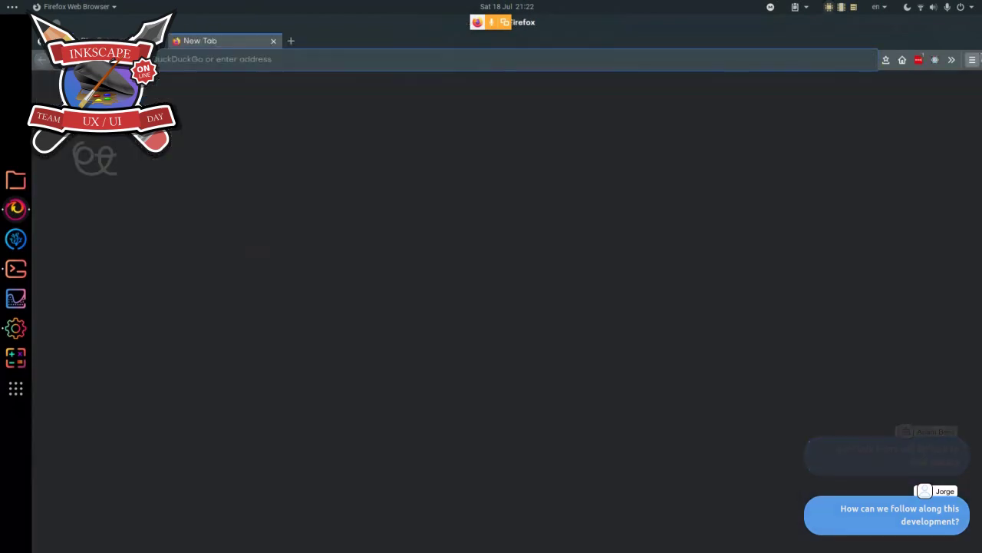
pyautogui.click(886, 60)
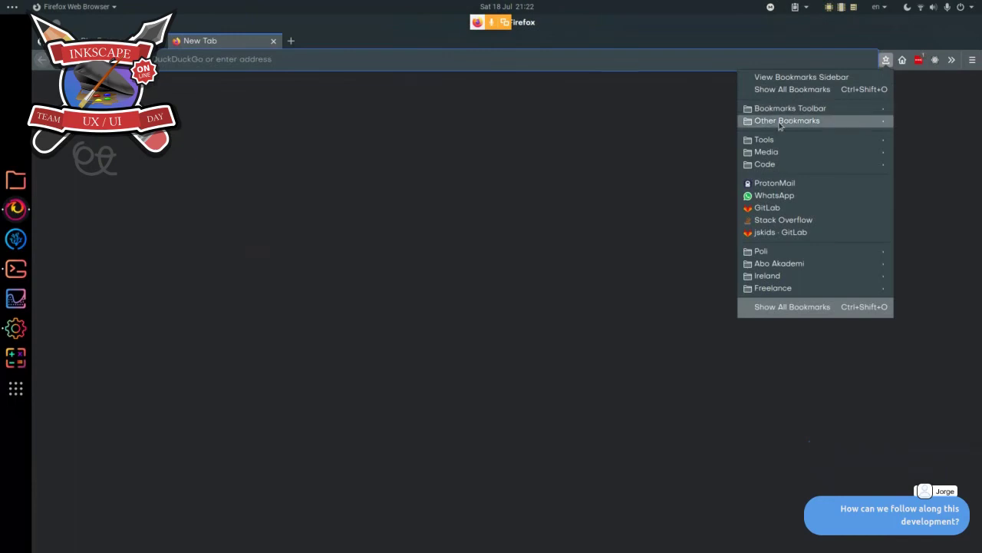
pyautogui.moveTo(790, 120)
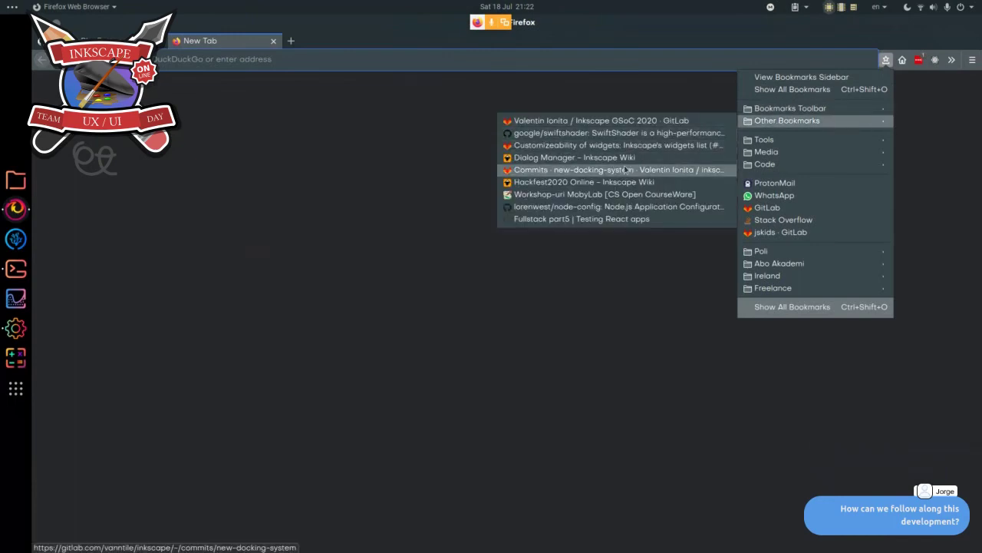
pyautogui.click(580, 178)
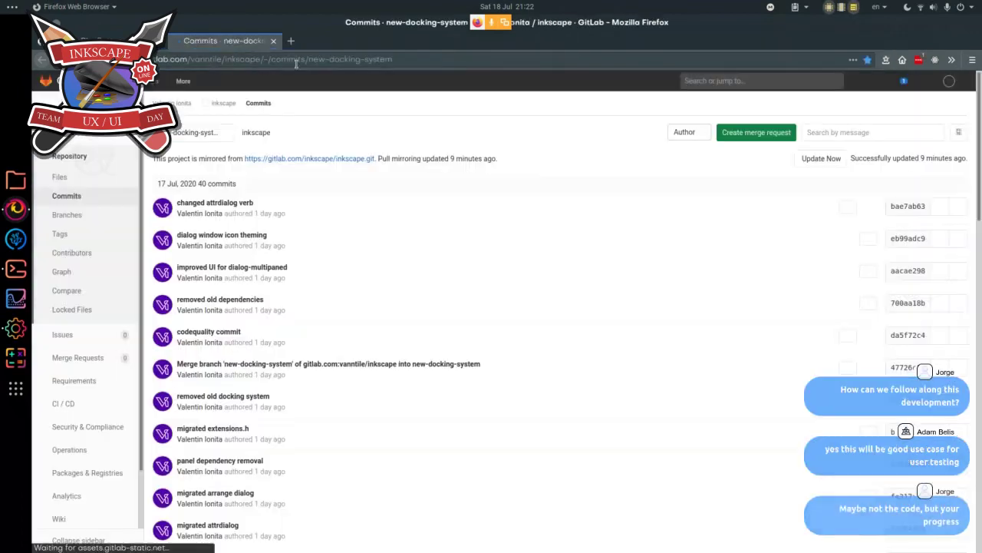
# - Copy the address of the new-docking-system commits page and send it in the Hackfest public chat
pyautogui.click(296, 62)
pyautogui.hotkey('ctrl', 'c')
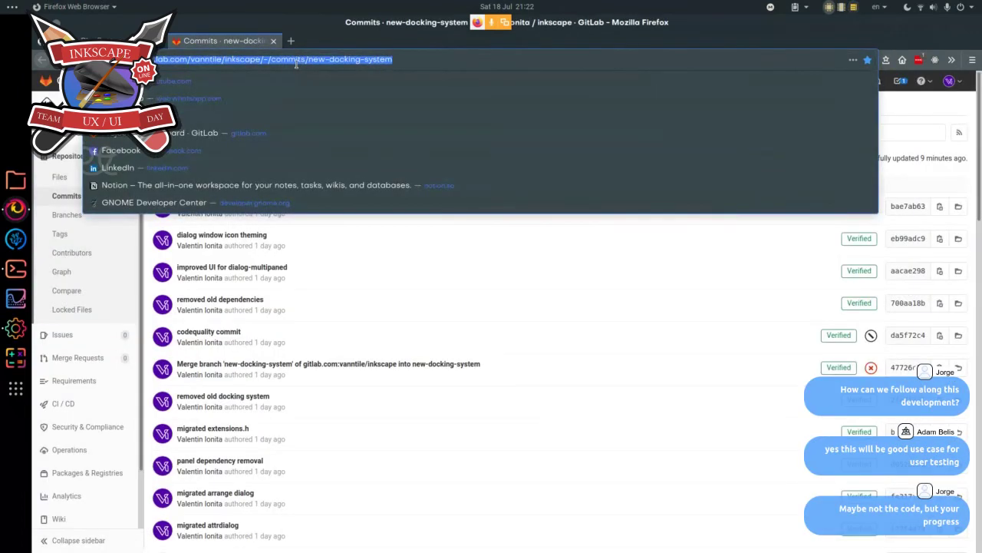
pyautogui.click(918, 117)
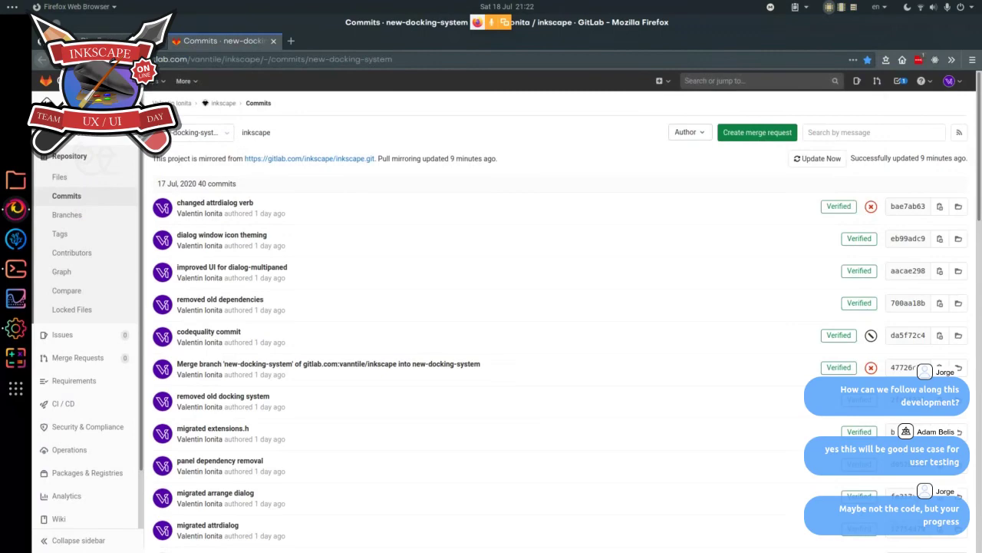
pyautogui.click(99, 41)
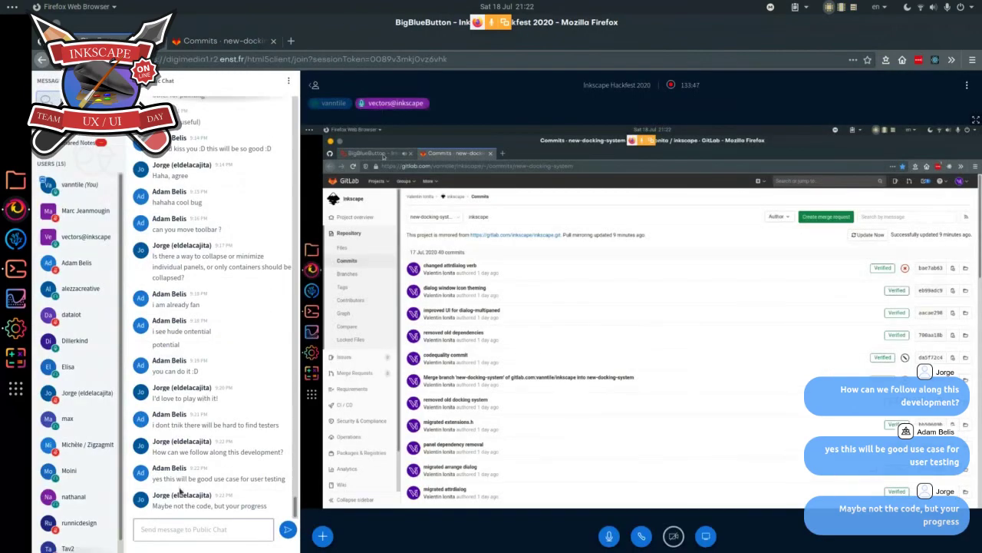
pyautogui.click(164, 528)
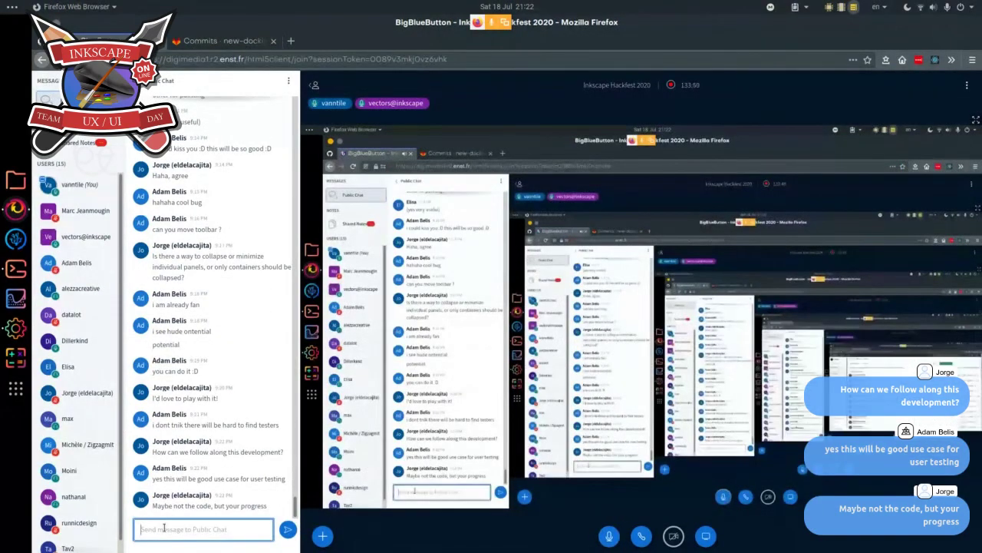
pyautogui.hotkey('ctrl', 'v')
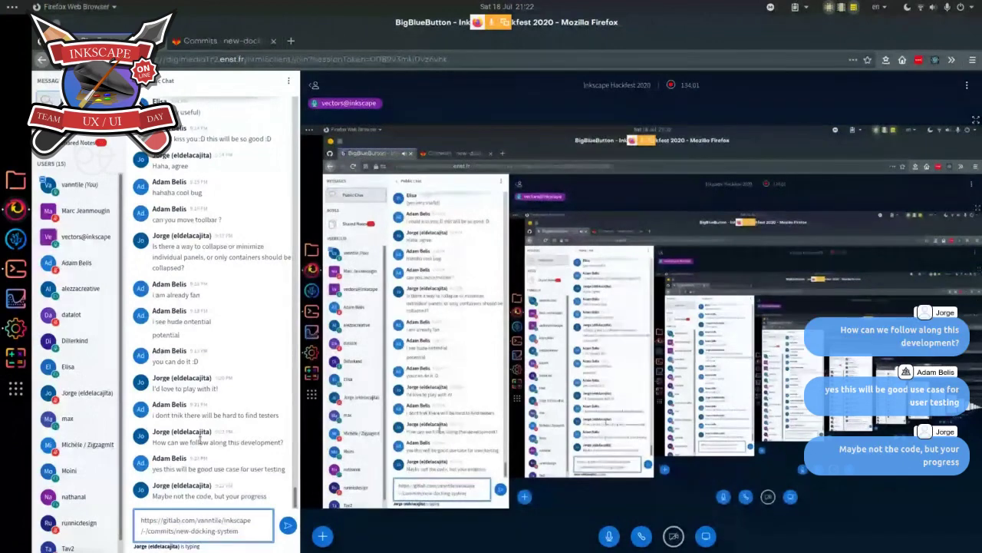
pyautogui.press('Return')
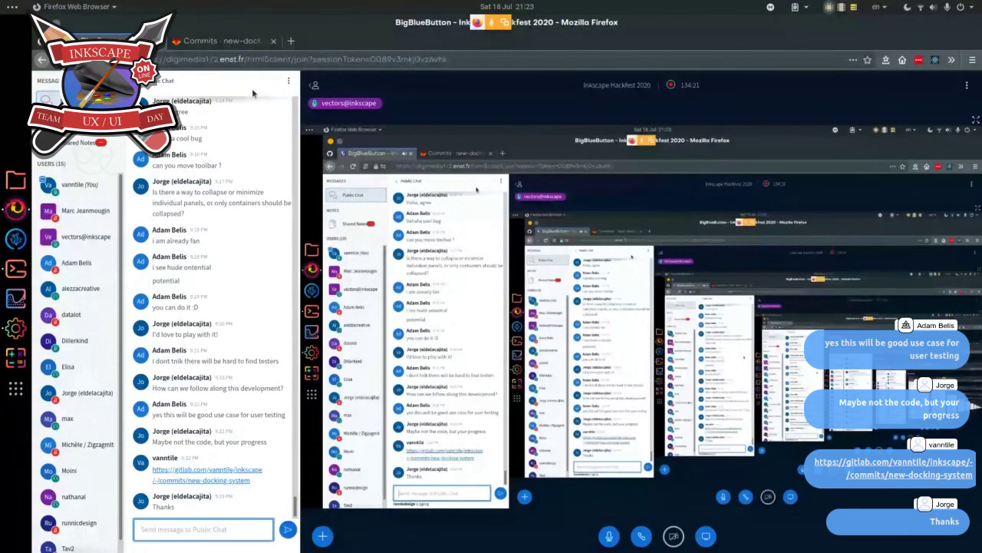
# - Return to the GitLab commits page, view the pipelines of the "codequality commit" and go back to the commit list
pyautogui.click(222, 40)
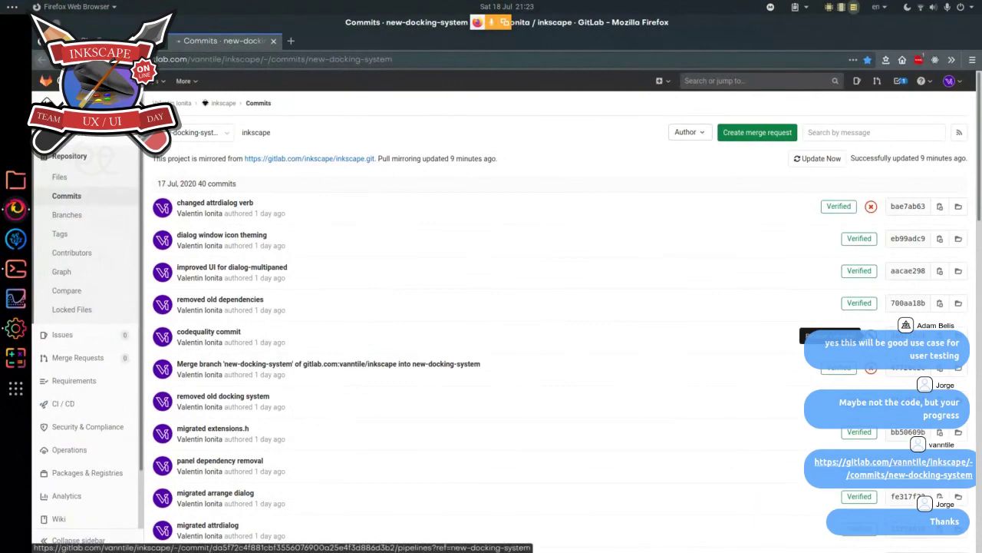
pyautogui.click(871, 335)
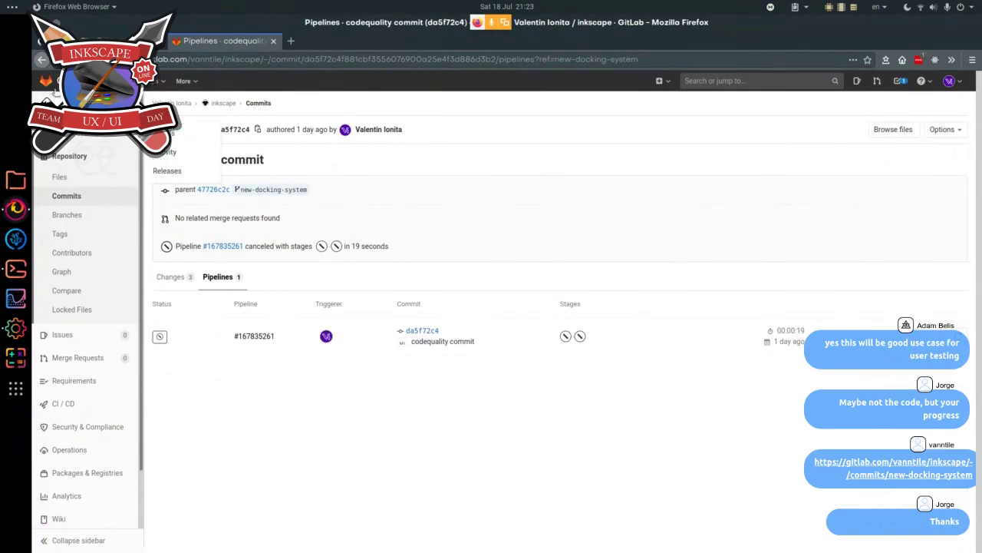
pyautogui.click(40, 60)
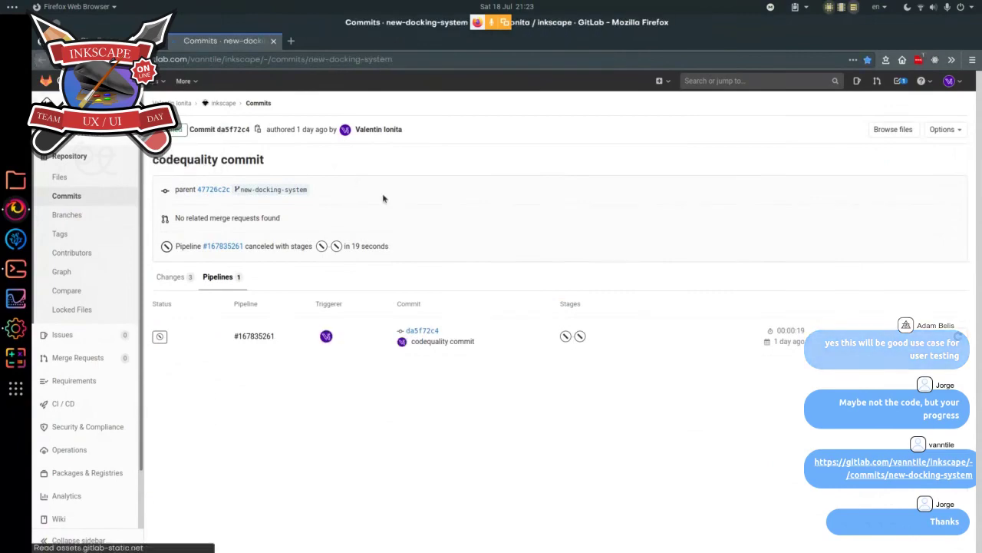
# - Find commit 95b54c58, "removed old docking system", further down the commit list and view its pipelines
pyautogui.scroll(-20, 383, 198)
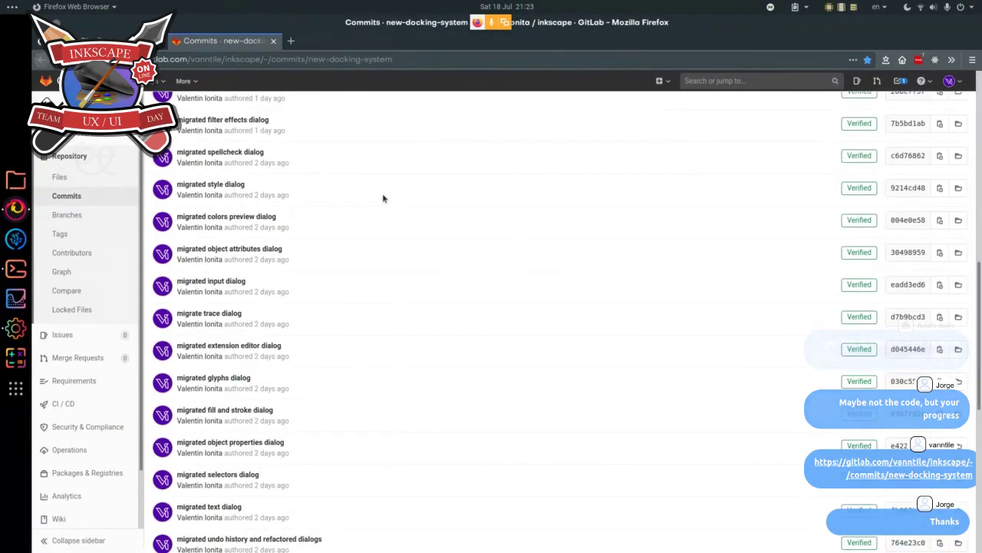
pyautogui.scroll(-10, 382, 198)
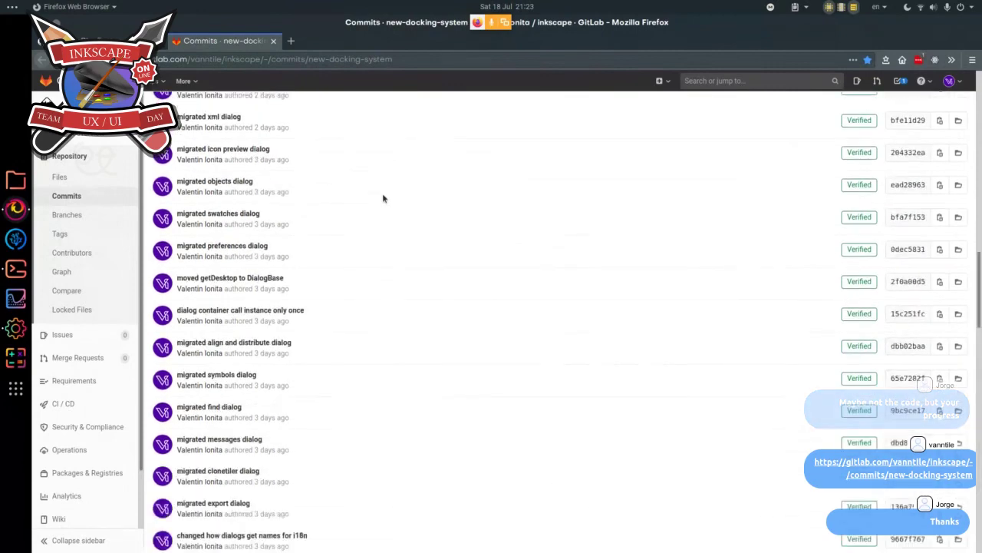
pyautogui.scroll(-10, 382, 198)
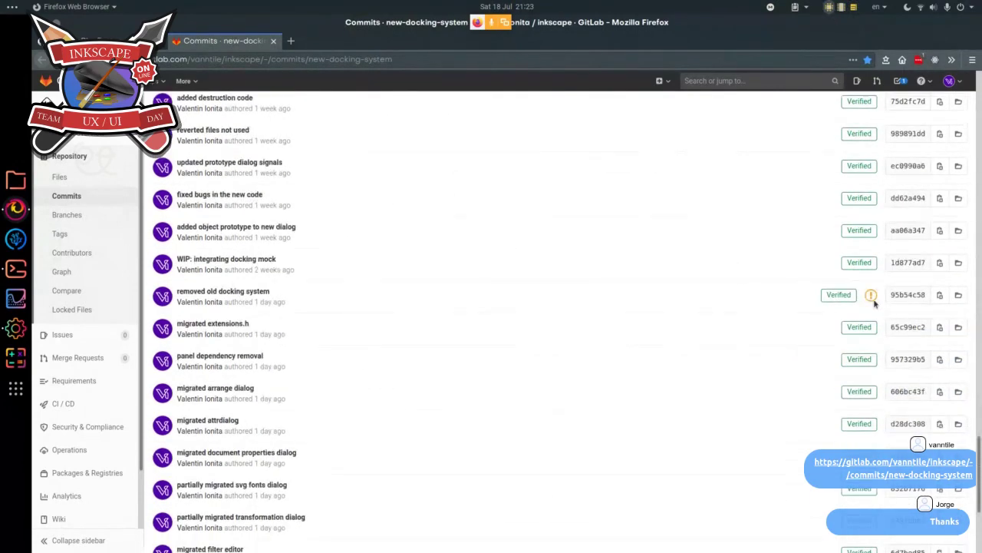
pyautogui.click(872, 296)
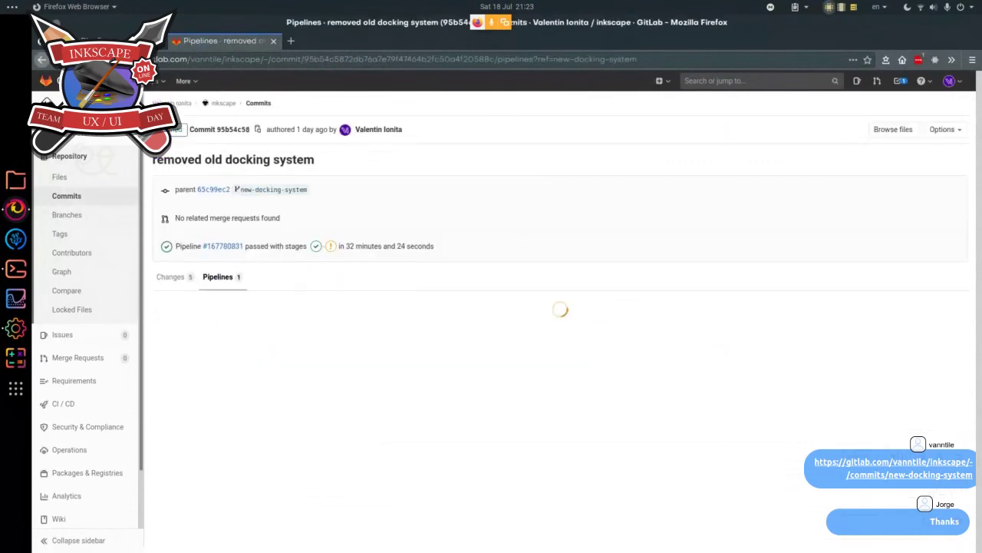
pyautogui.hotkey('alt', 'Tab')
pyautogui.hotkey('alt', 'Tab')
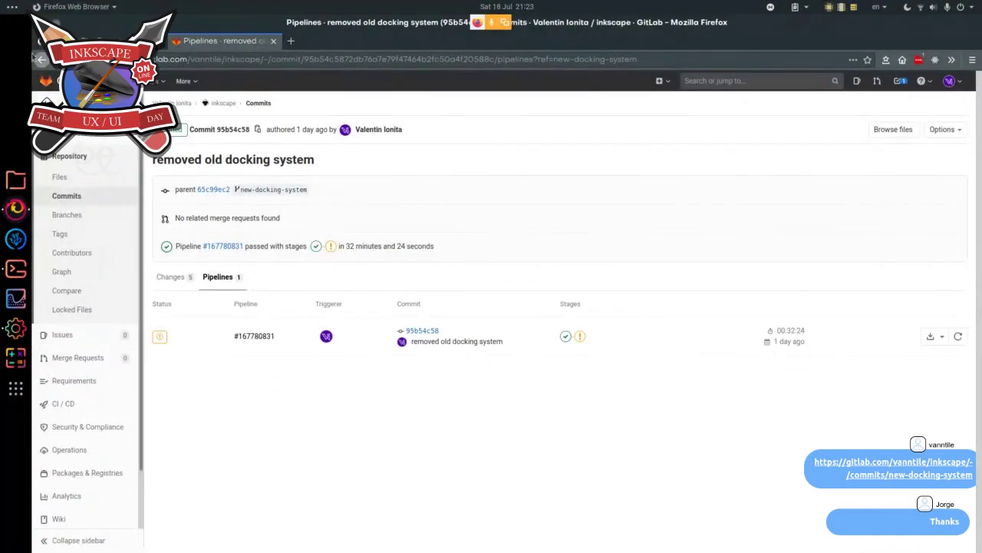
# - Go back to the commit list, reopen the pipelines of commit 95b54c58 and open the details of pipeline #167780831
pyautogui.click(36, 58)
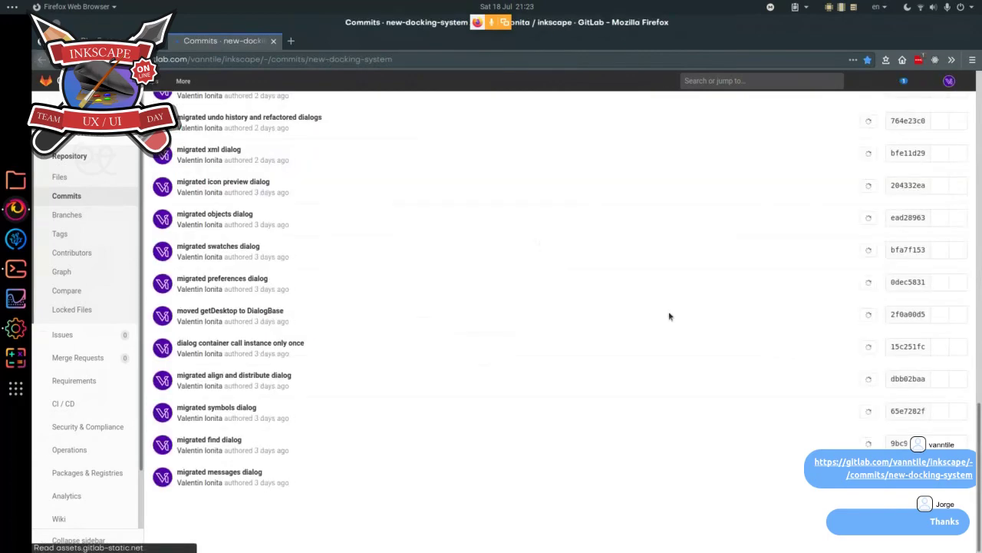
pyautogui.scroll(10, 781, 328)
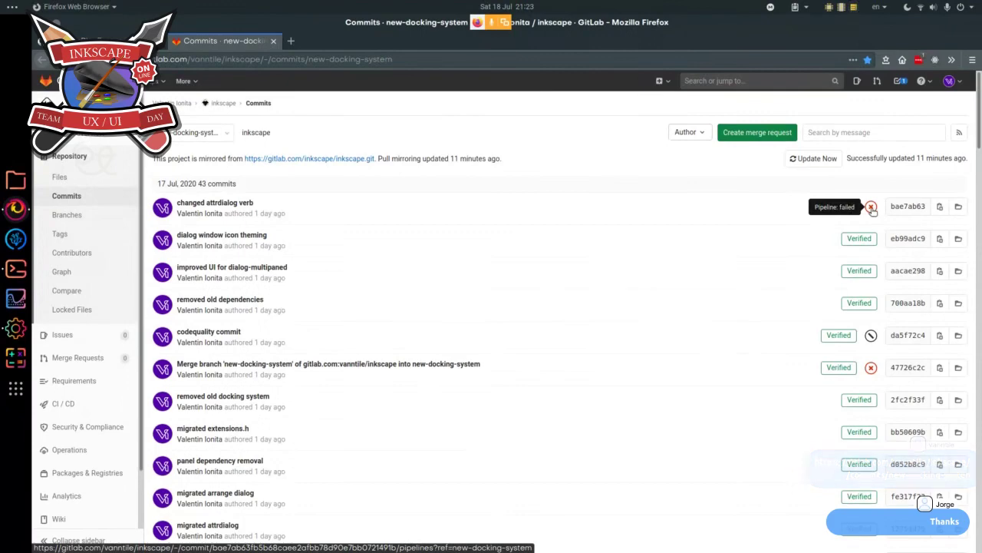
pyautogui.scroll(-4, 872, 211)
pyautogui.scroll(-20, 871, 212)
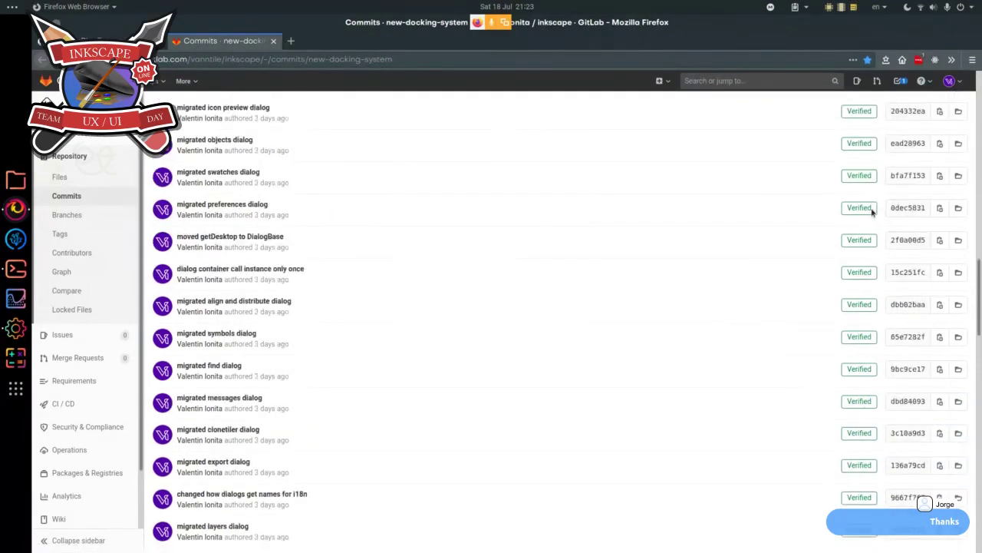
pyautogui.scroll(-12, 872, 212)
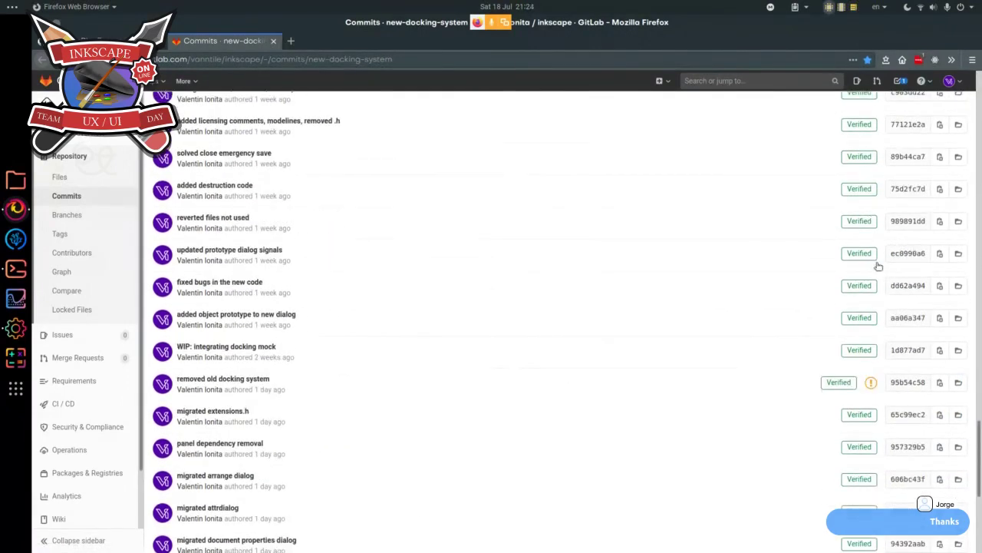
pyautogui.click(873, 383)
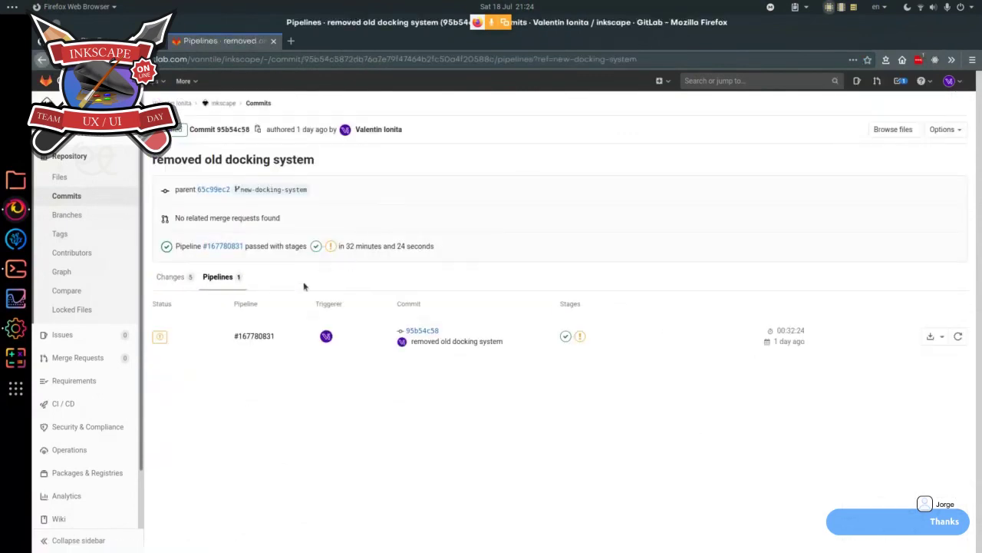
pyautogui.click(230, 250)
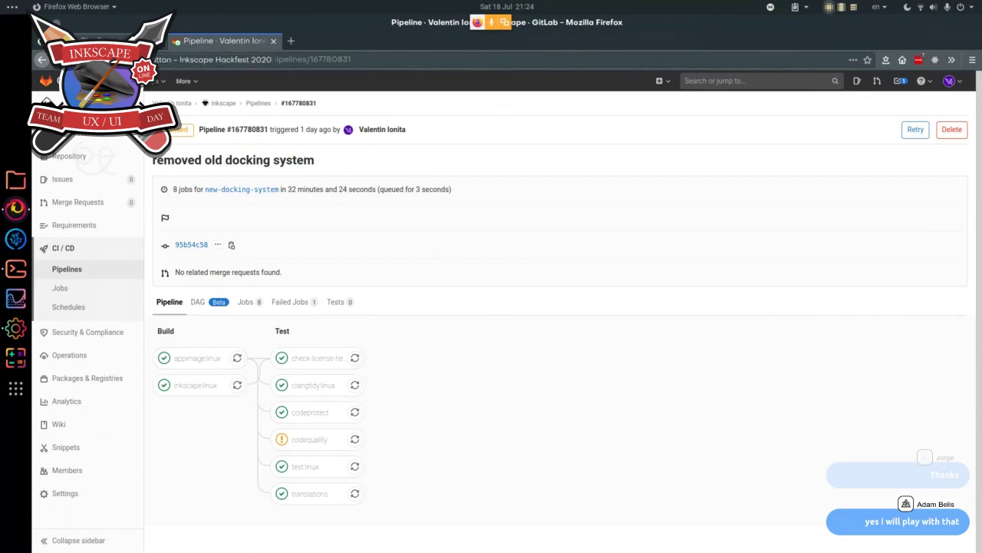
# - Inspect the log and artifacts of the pipeline's appimage:linux build job, and return to the Hackfest chat
pyautogui.click(100, 41)
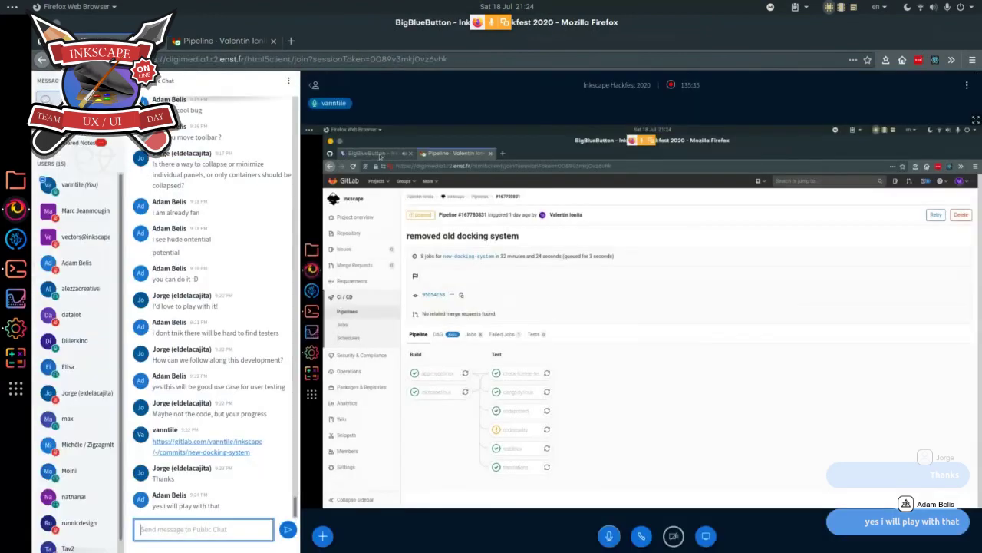
pyautogui.click(193, 42)
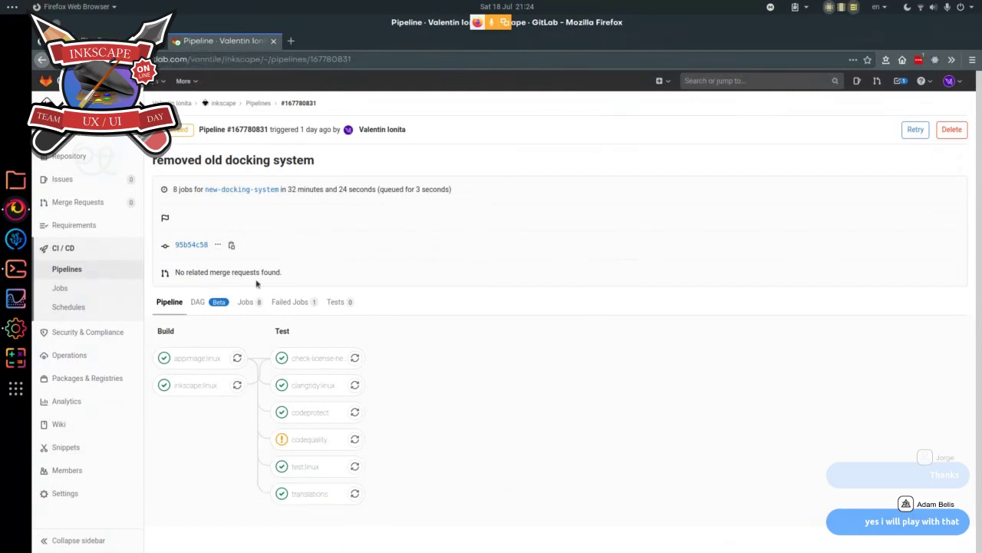
pyautogui.click(202, 356)
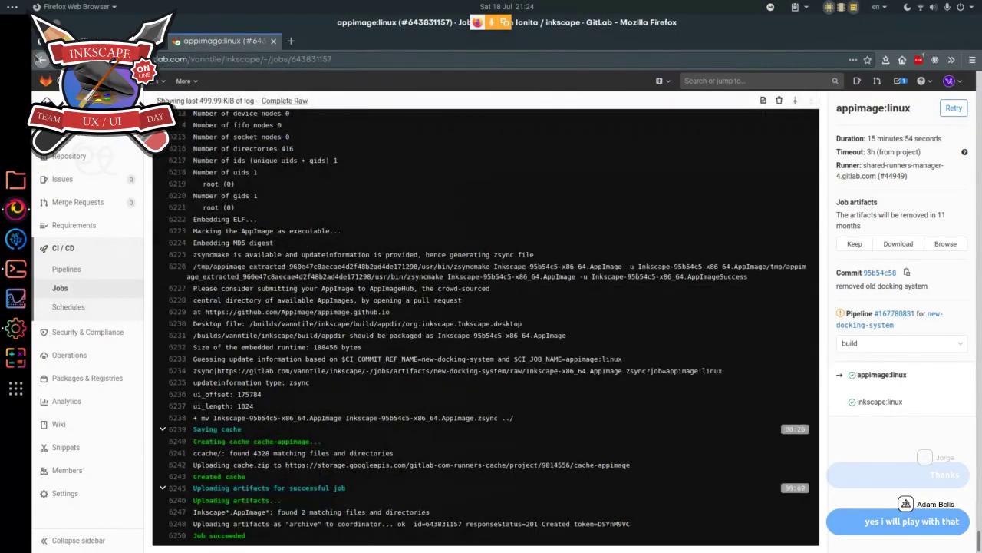
pyautogui.click(40, 59)
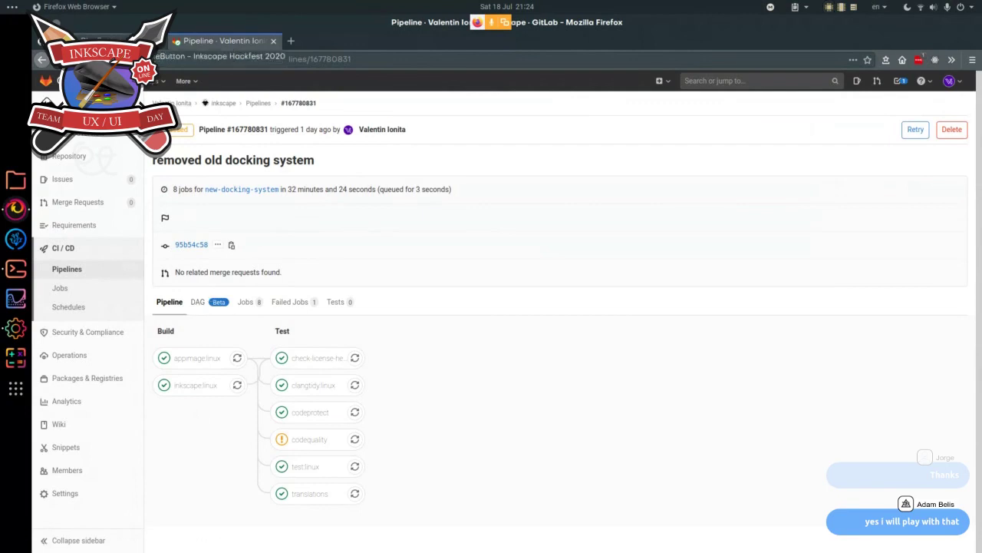
pyautogui.click(129, 41)
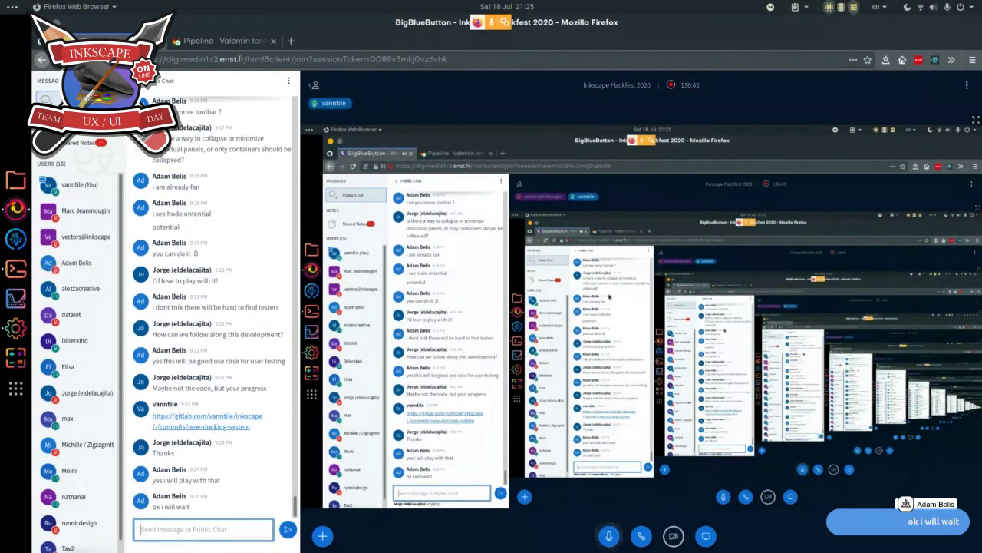
# - Minimize the browser and terminal windows, bring the terminal back and relaunch Inkscape with ./bin/inkscape
pyautogui.press('super+h')
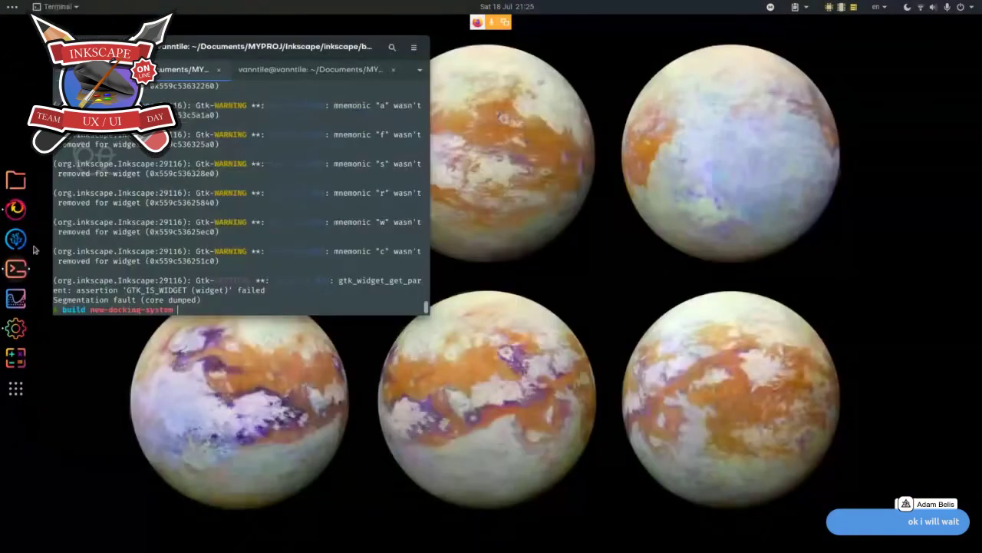
pyautogui.press('super+h')
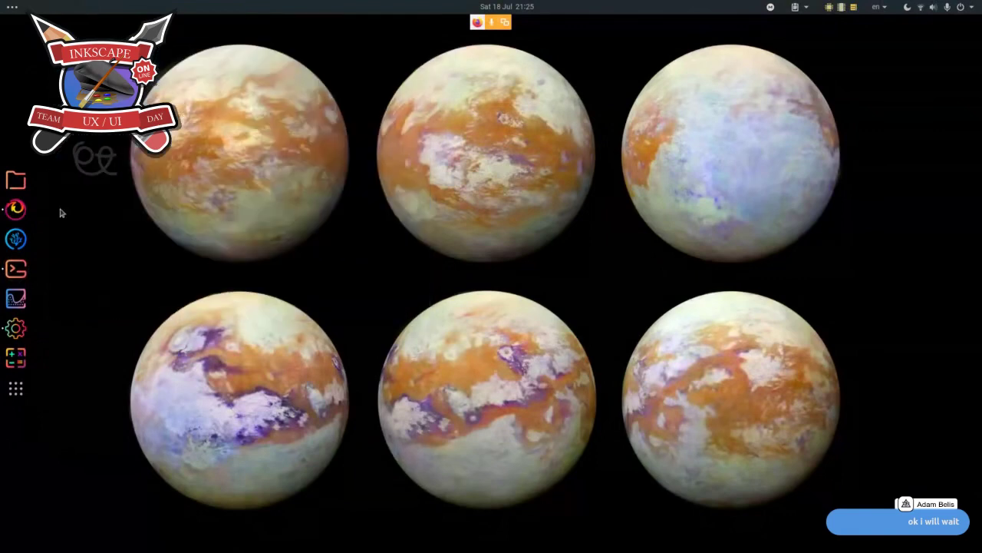
pyautogui.click(15, 267)
pyautogui.press('Up')
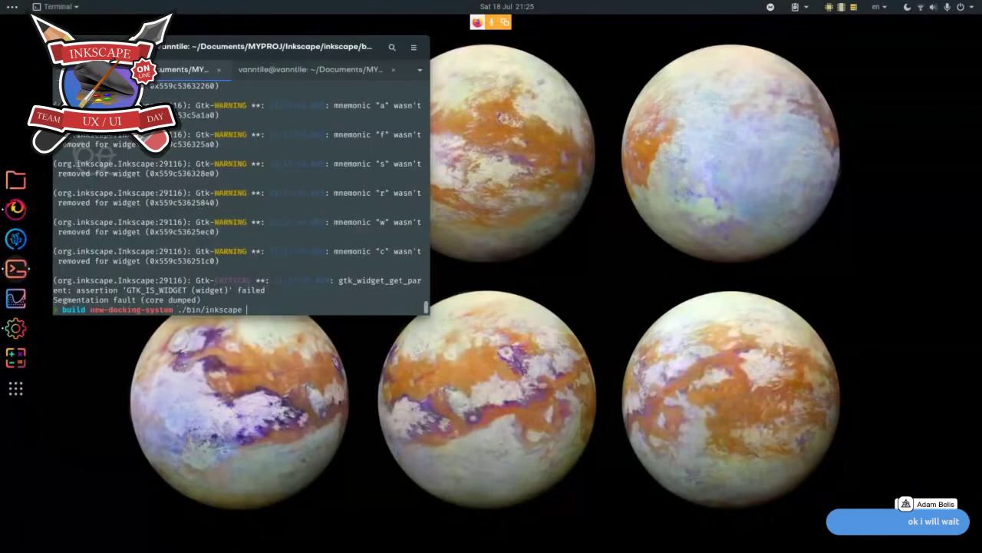
pyautogui.press('Return')
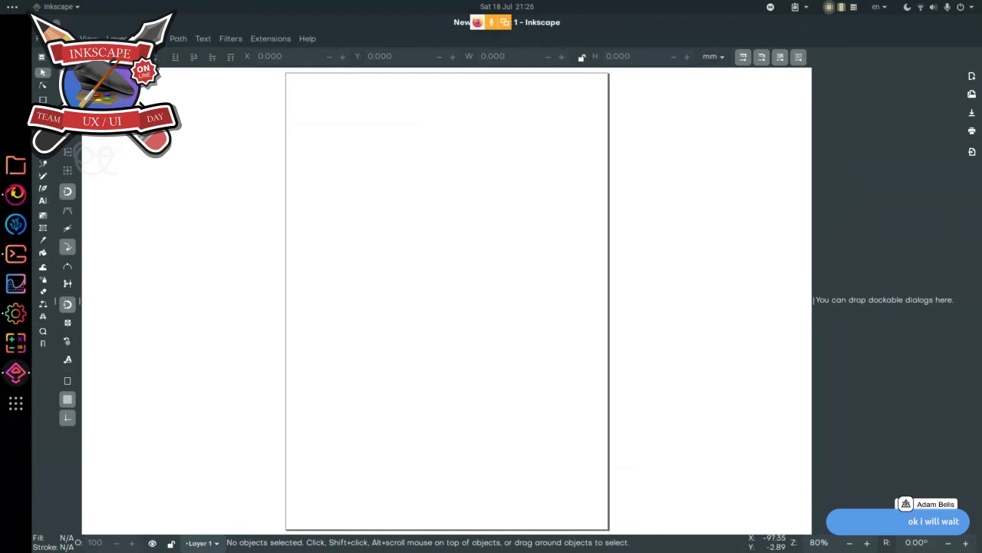
# - Widen the snap controls bar and the toolbox by their dividers, and narrow both back to slim columns
pyautogui.hotkey('alt', 'l')
pyautogui.press('Escape')
pyautogui.moveTo(78, 197); pyautogui.dragTo(117, 198)
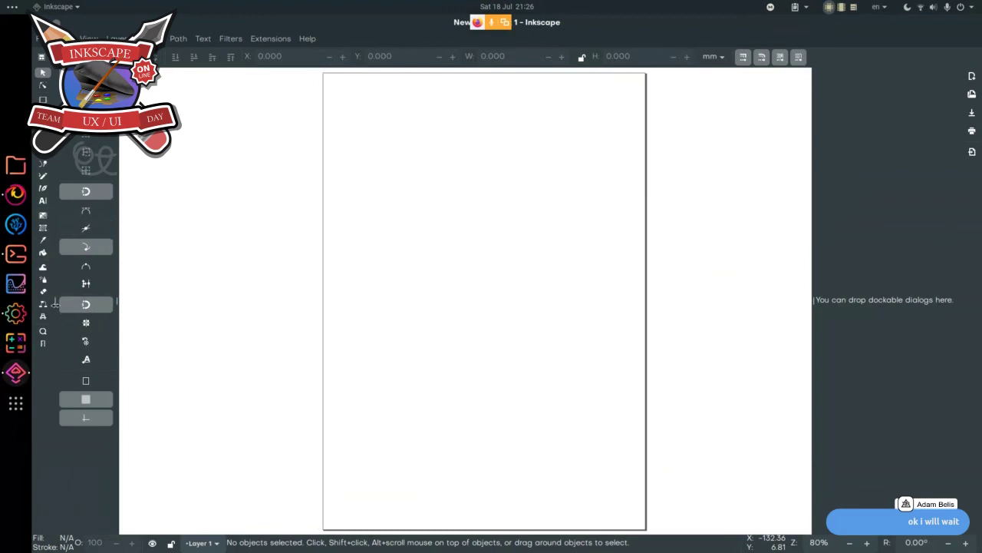
pyautogui.moveTo(54, 304); pyautogui.dragTo(92, 303)
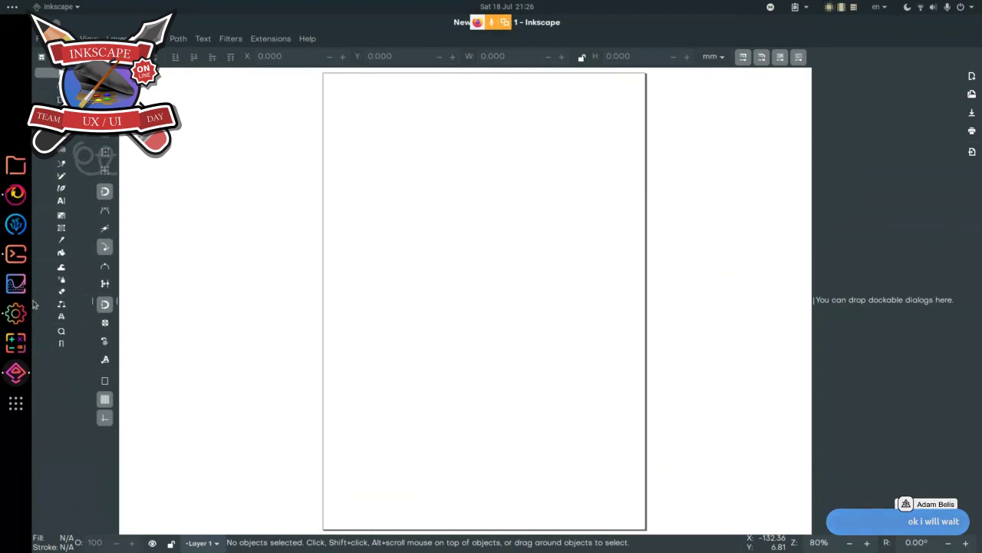
pyautogui.moveTo(93, 304); pyautogui.dragTo(44, 305)
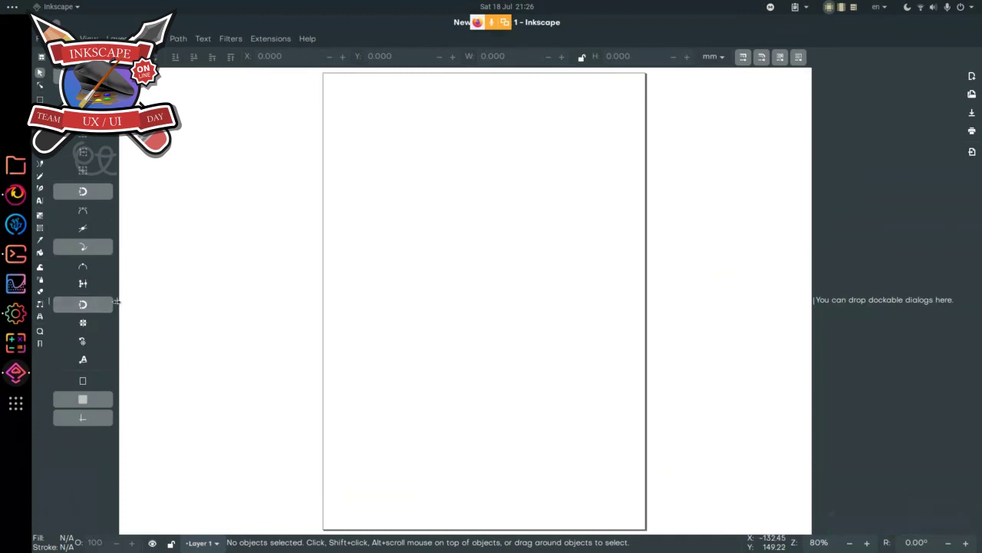
pyautogui.moveTo(116, 301); pyautogui.dragTo(75, 303)
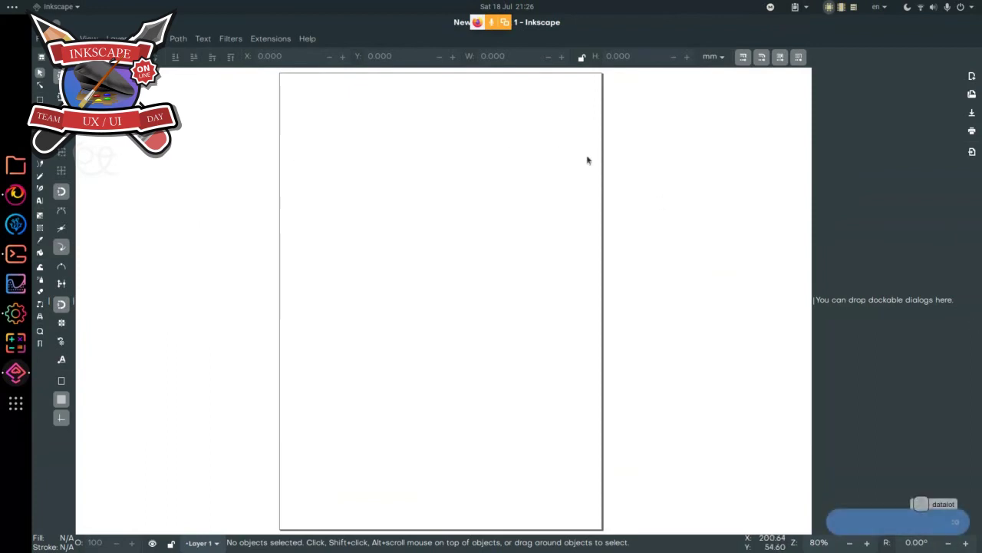
# - Open the Objects dialog, move its tab to a new window and place that window over the page
pyautogui.click(202, 38)
pyautogui.moveTo(234, 41)
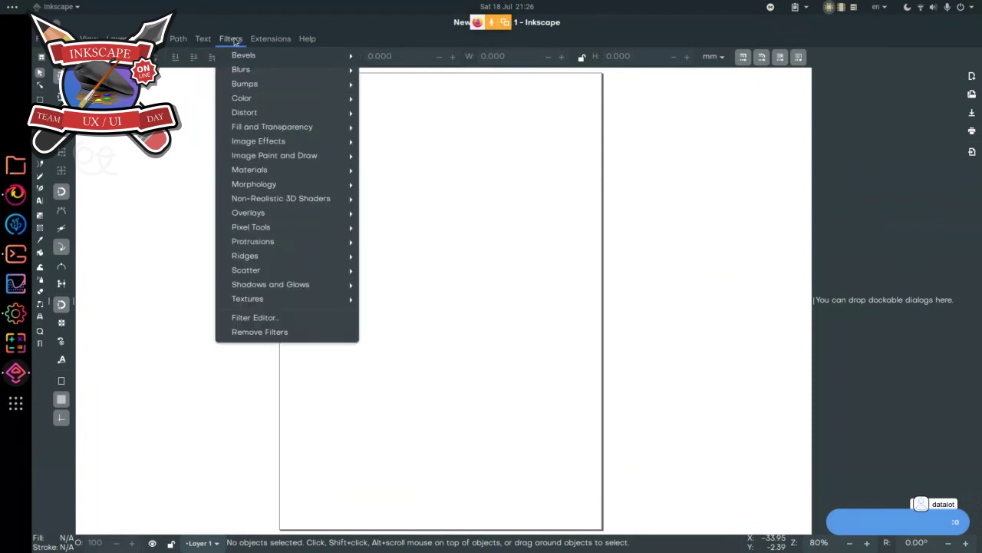
pyautogui.moveTo(146, 38)
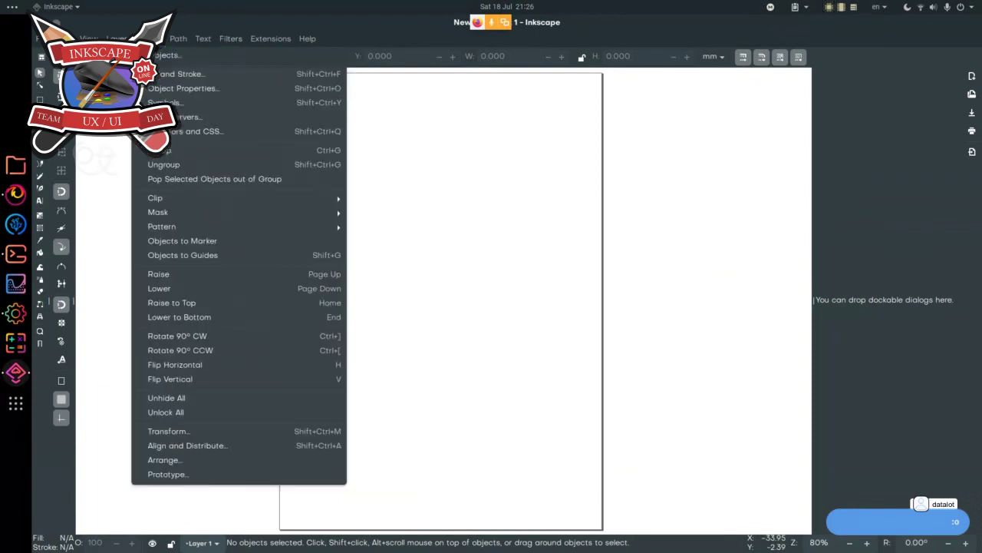
pyautogui.click(168, 58)
pyautogui.click(944, 93)
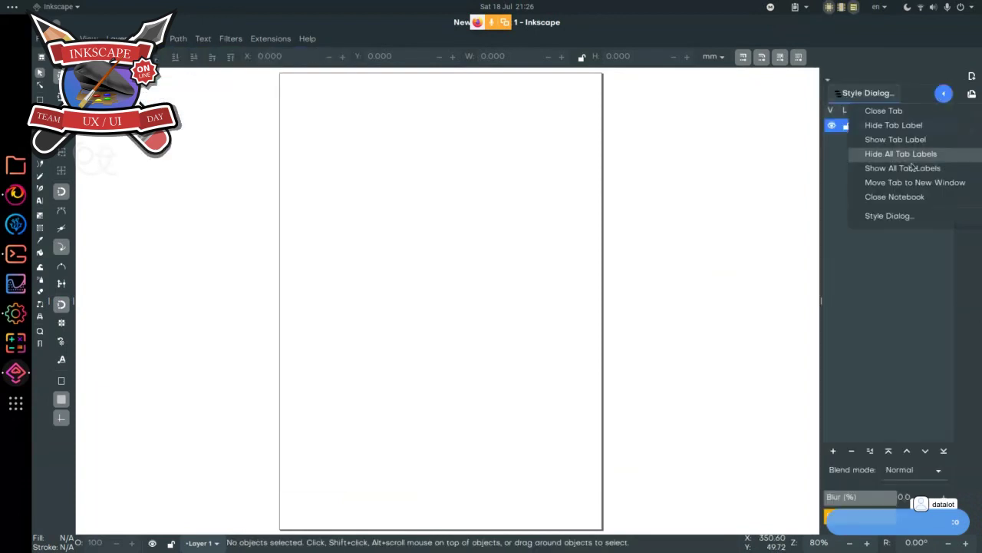
pyautogui.click(915, 183)
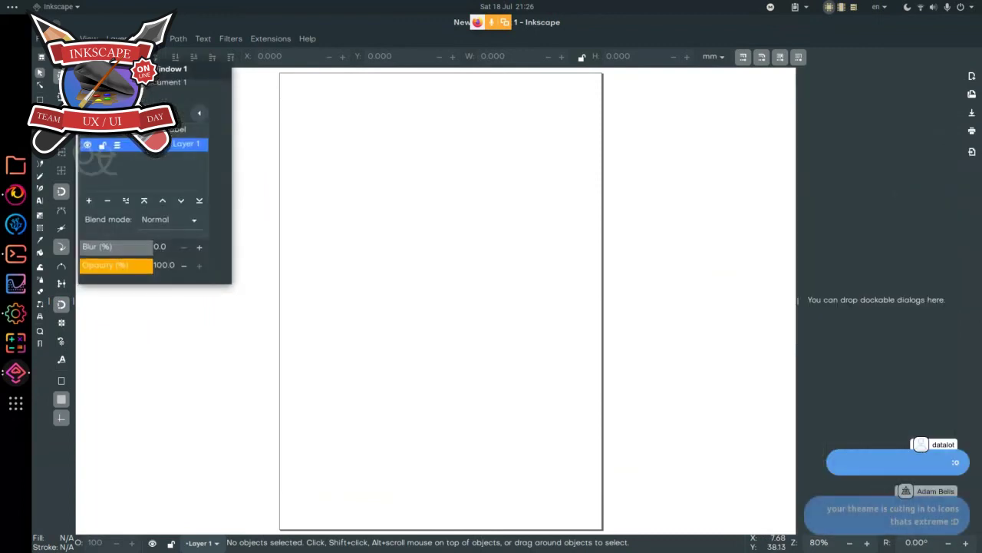
pyautogui.moveTo(133, 94); pyautogui.dragTo(355, 227)
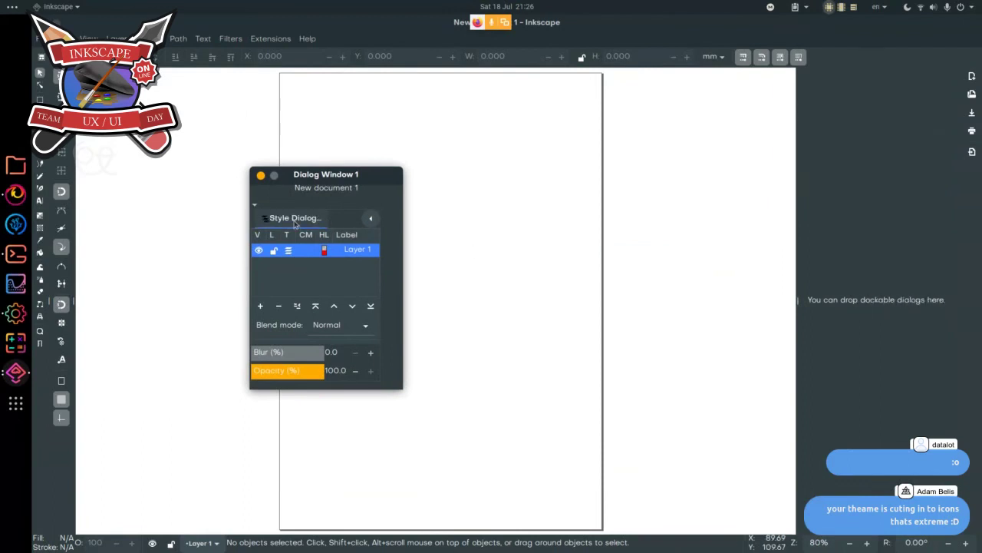
# - Dock the floating window's dialog tab in the empty dialog column beside the canvas, bringing the window back to the front if it gets hidden
pyautogui.moveTo(293, 223); pyautogui.dragTo(836, 89)
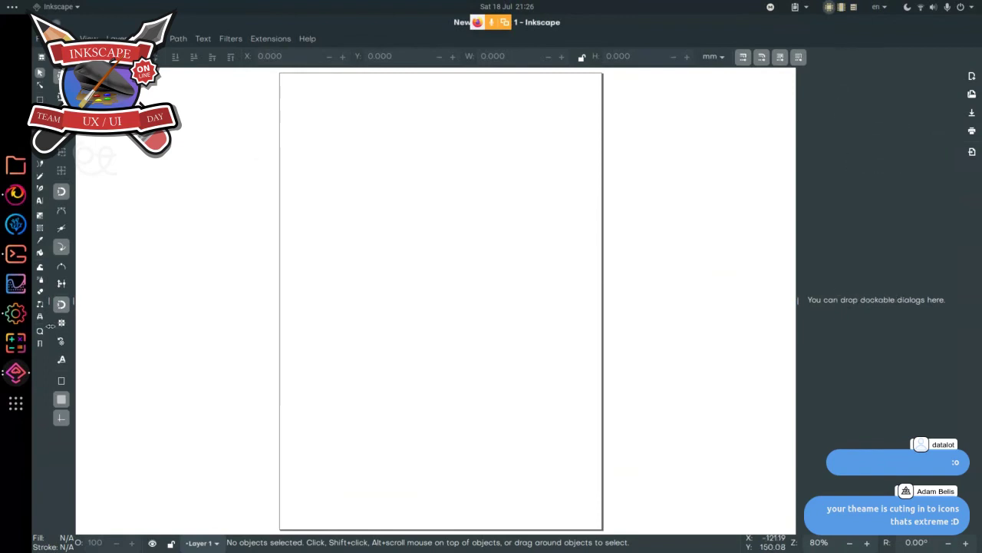
pyautogui.click(10, 377)
pyautogui.click(88, 407)
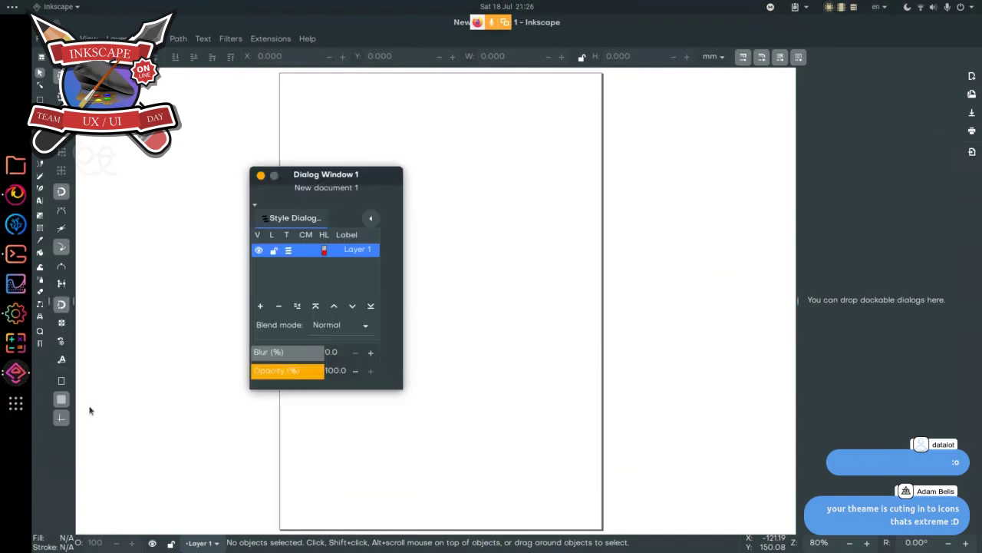
pyautogui.moveTo(316, 174); pyautogui.dragTo(639, 137)
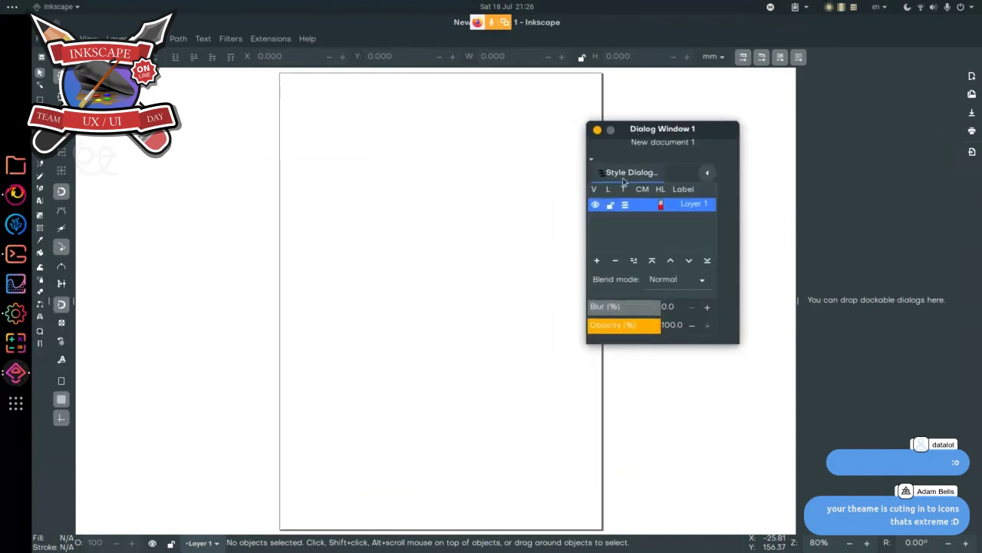
pyautogui.moveTo(624, 181); pyautogui.dragTo(895, 539)
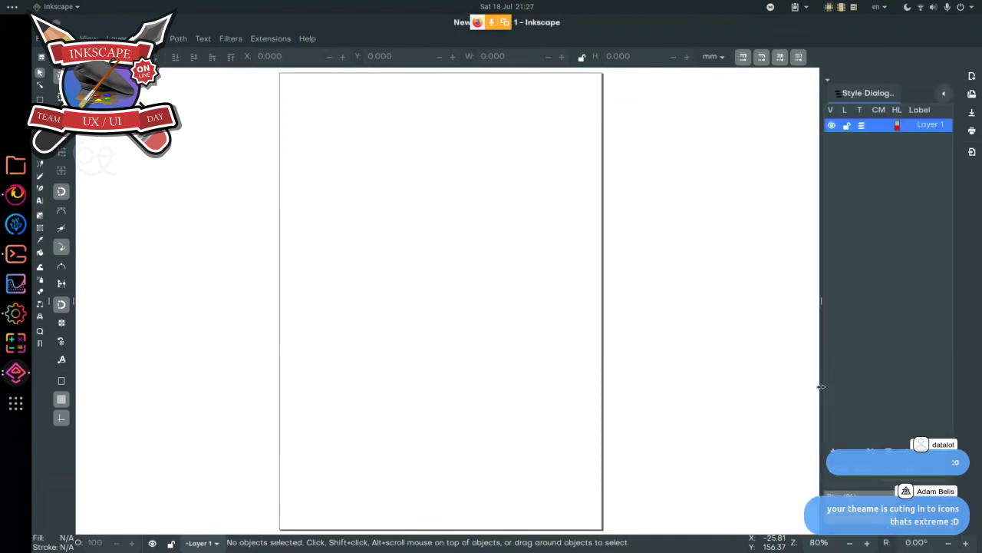
# - Widen the docked dialog column by its divider, and close the emptied Dialog Window 1
pyautogui.moveTo(820, 387); pyautogui.dragTo(758, 395)
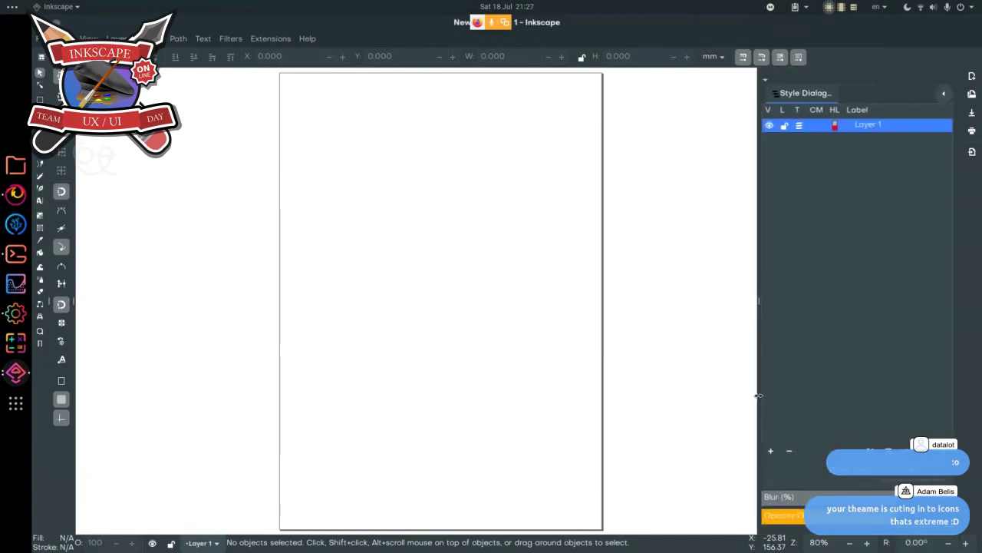
pyautogui.click(16, 372)
pyautogui.click(112, 399)
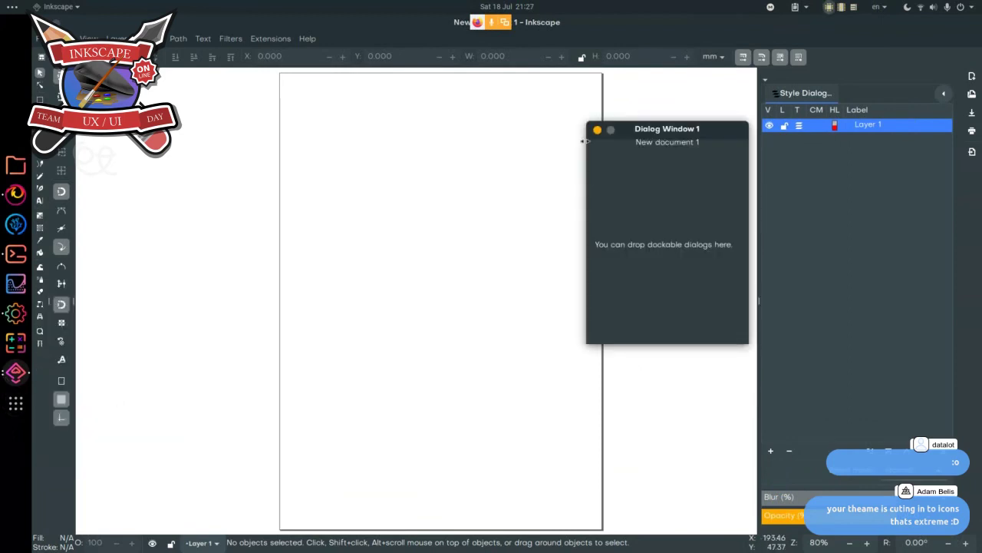
pyautogui.click(597, 131)
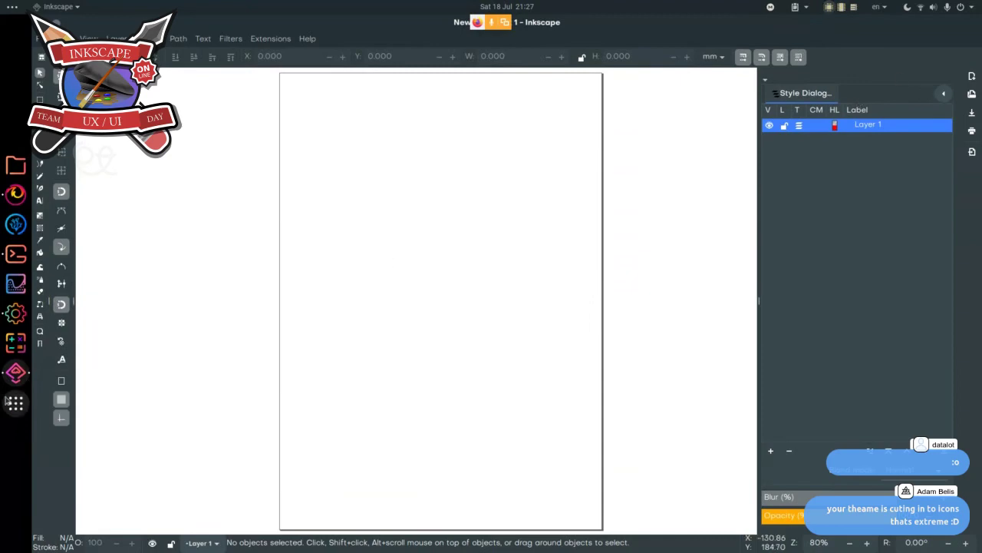
# - Switch to GIMP by searching the applications for gimp and launching it, and glance through its Edit commands
pyautogui.click(9, 401)
pyautogui.write('grid')
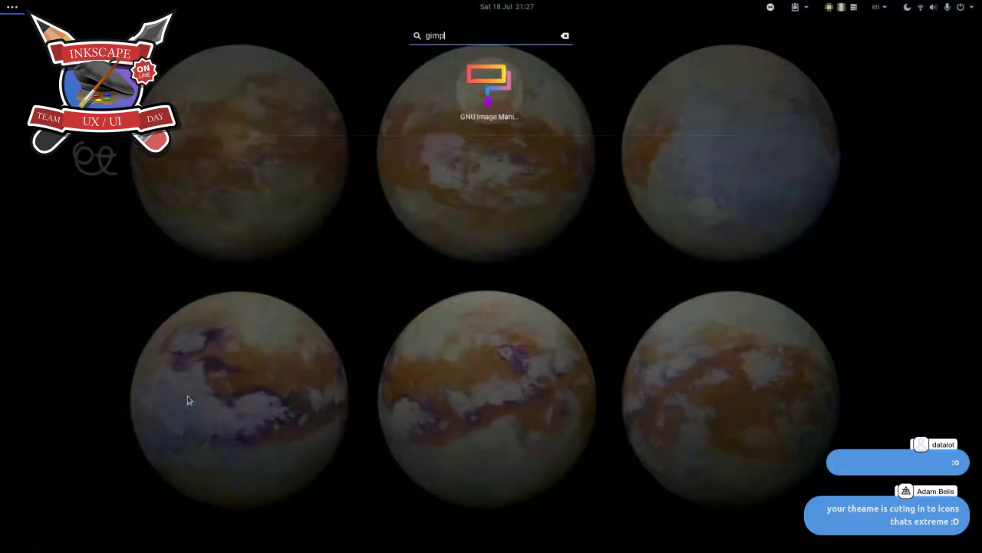
pyautogui.press('Return')
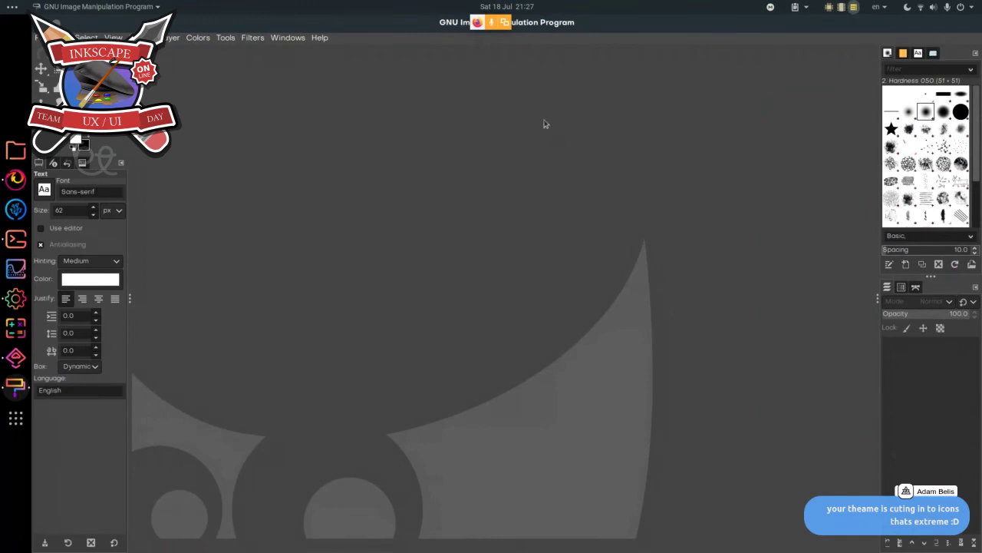
pyautogui.click(62, 37)
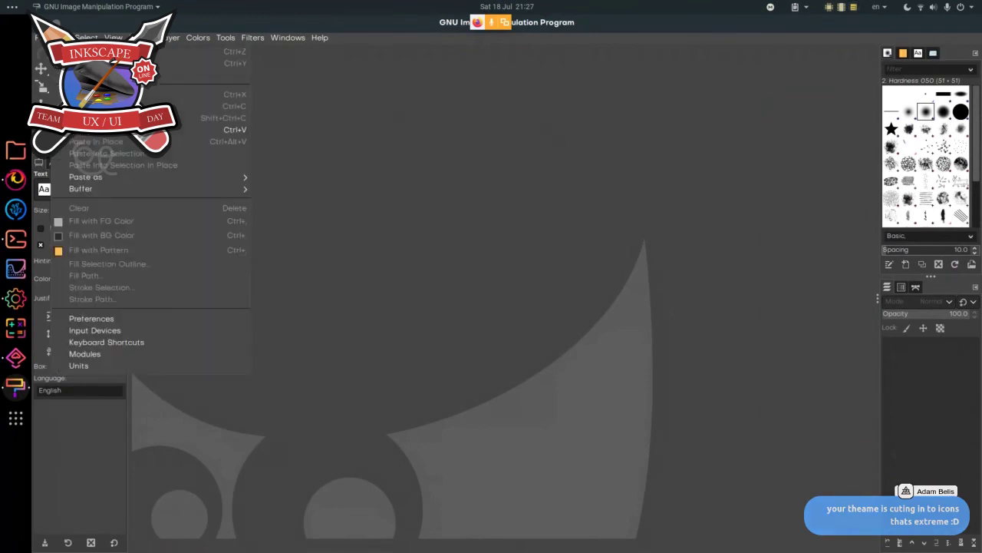
pyautogui.press('Escape')
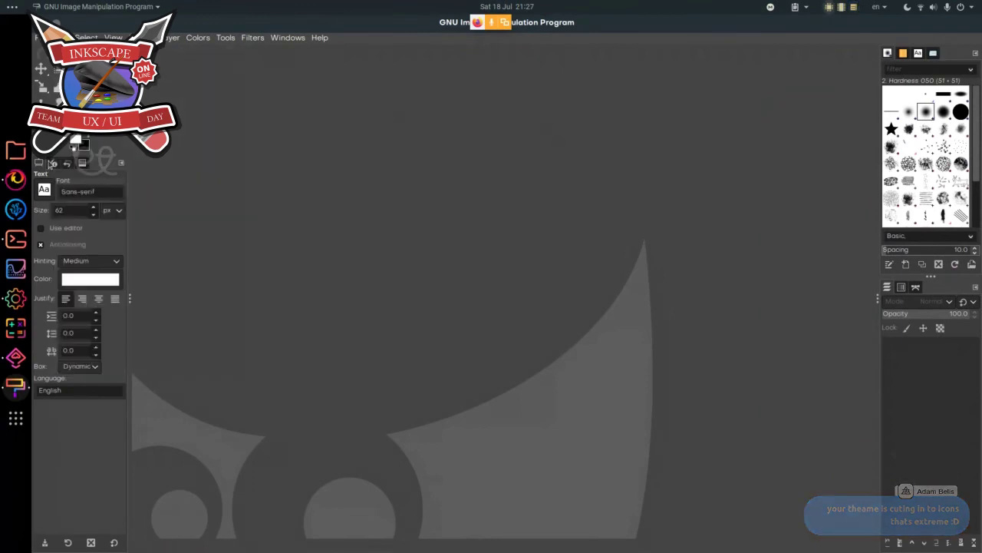
# - Move the Device Status tab into the brushes dock, detach it as a floating window and pull it back towards the tool options dock
pyautogui.moveTo(53, 163)
pyautogui.mouseDown()
pyautogui.moveTo(331, 171)
pyautogui.moveTo(422, 161)
pyautogui.moveTo(618, 176)
pyautogui.moveTo(936, 53)
pyautogui.mouseUp()
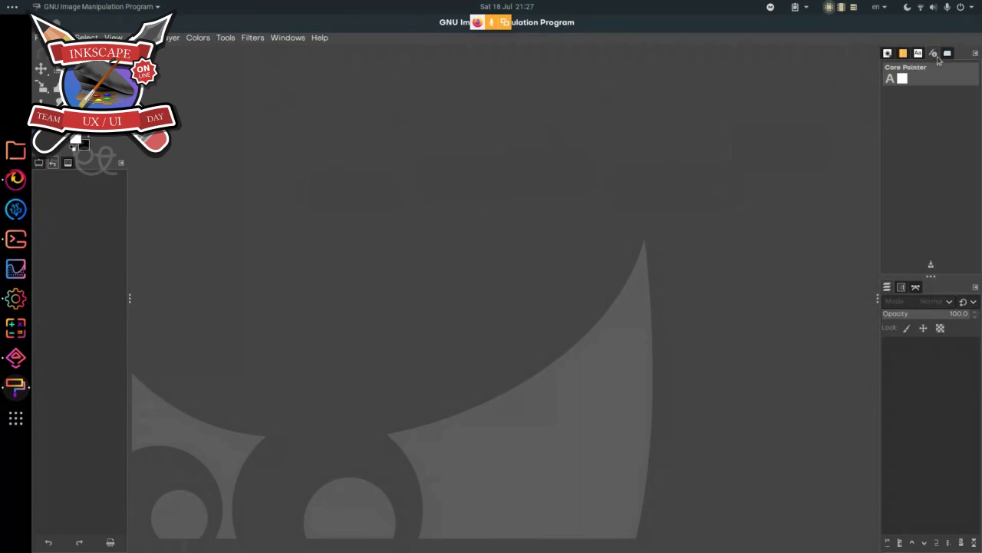
pyautogui.moveTo(933, 53); pyautogui.dragTo(95, 138)
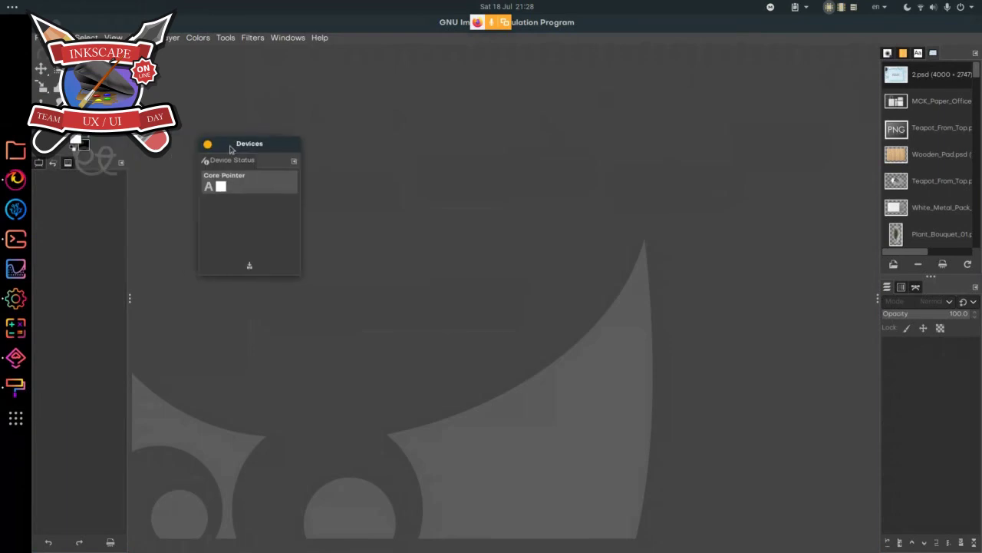
pyautogui.moveTo(212, 164); pyautogui.dragTo(100, 166)
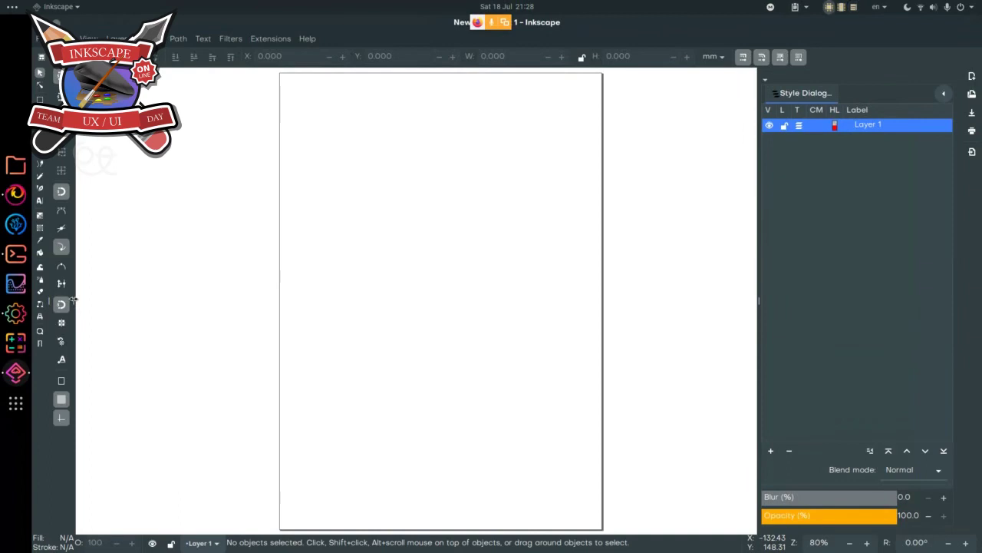
# - In Inkscape, widen the snap controls bar by its divider once more and narrow it back
pyautogui.moveTo(73, 300); pyautogui.dragTo(118, 300)
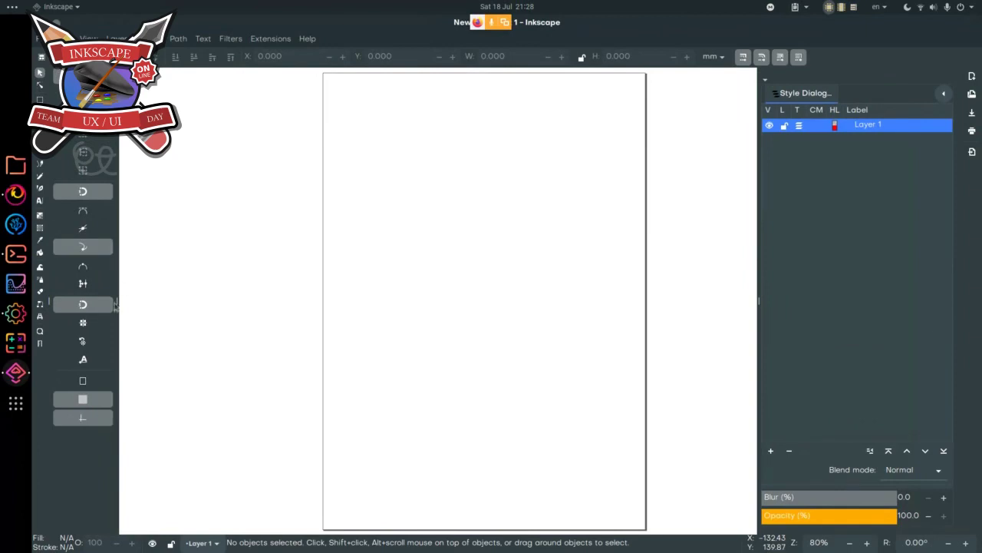
pyautogui.moveTo(118, 302); pyautogui.dragTo(75, 301)
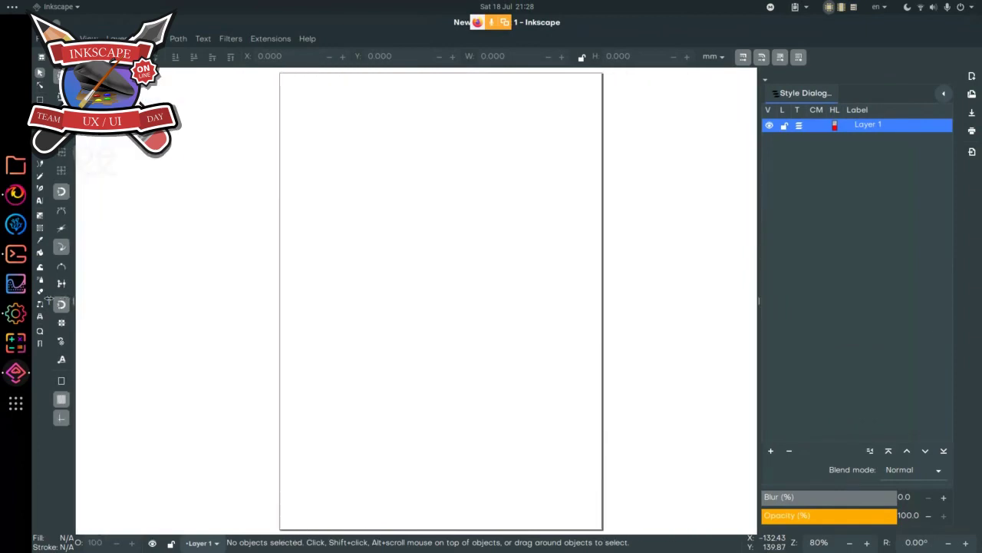
# - Switch to the terminal's gtk_sandbox session and run the docking mockup again with ./paned
pyautogui.click(15, 256)
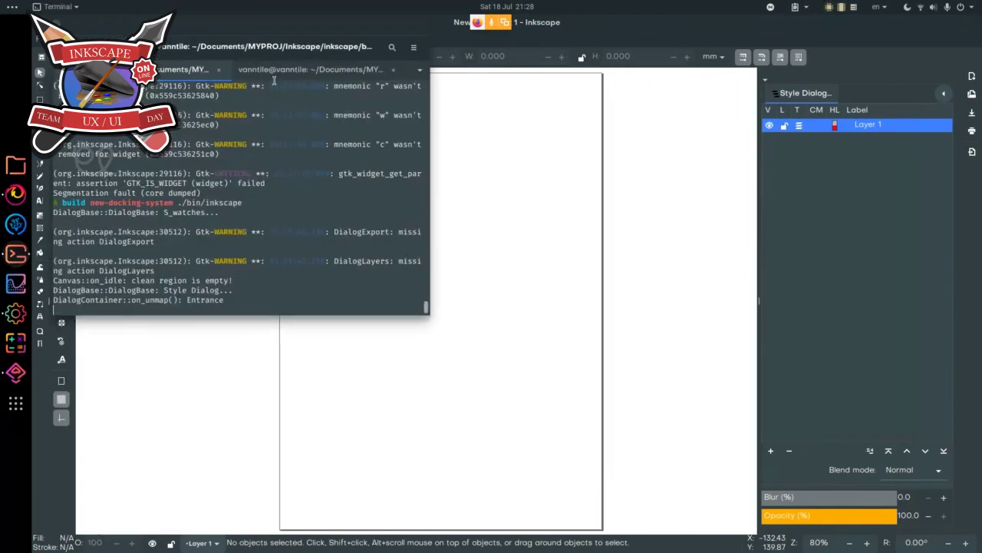
pyautogui.click(269, 70)
pyautogui.press('Up')
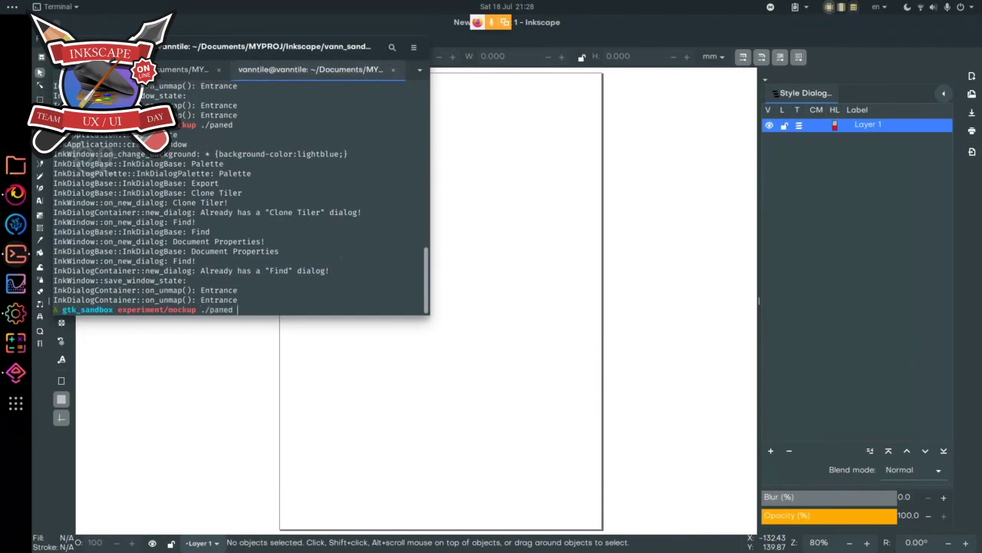
pyautogui.press('Return')
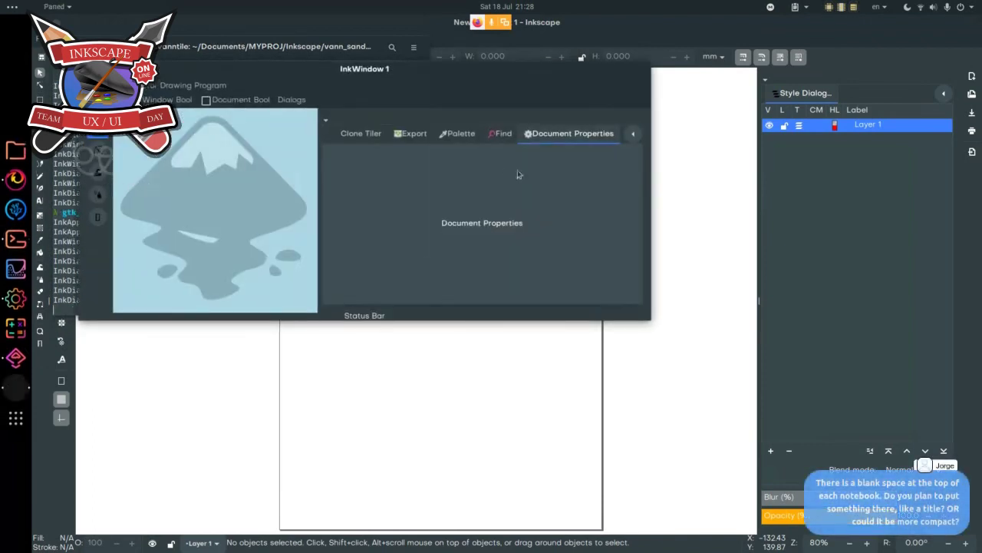
# - Close the mockup's dialog notebook and widen its toolbox so the tools rearrange
pyautogui.click(634, 133)
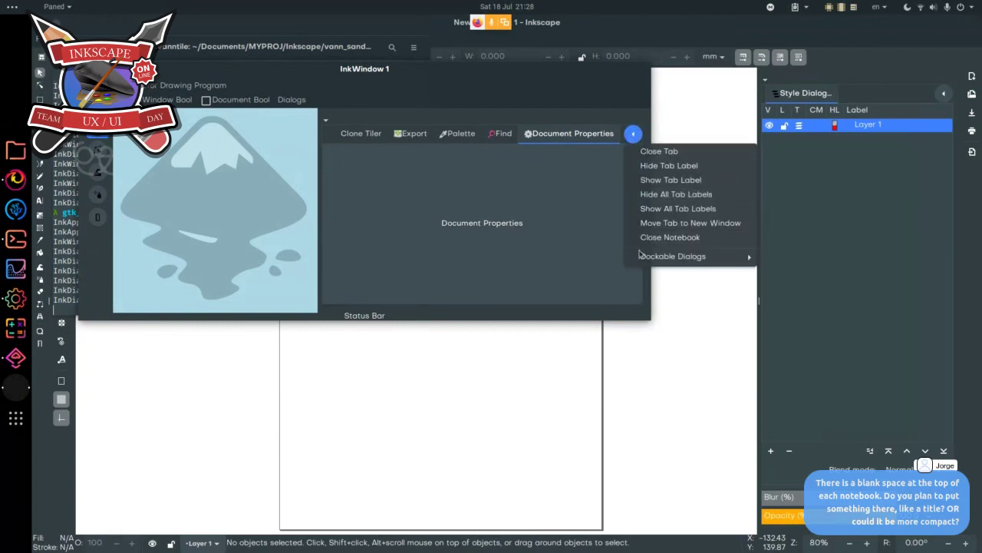
pyautogui.click(642, 240)
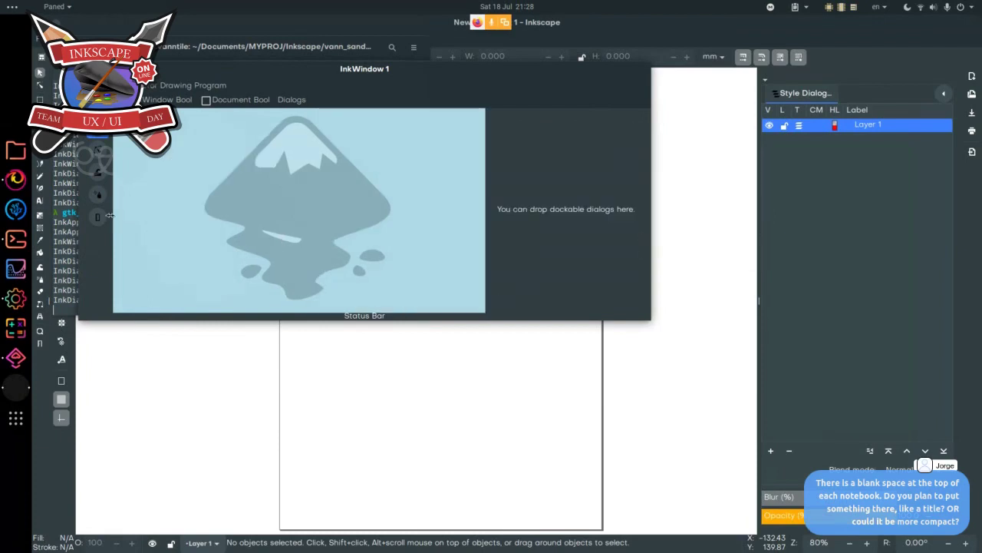
pyautogui.moveTo(111, 214); pyautogui.dragTo(182, 217)
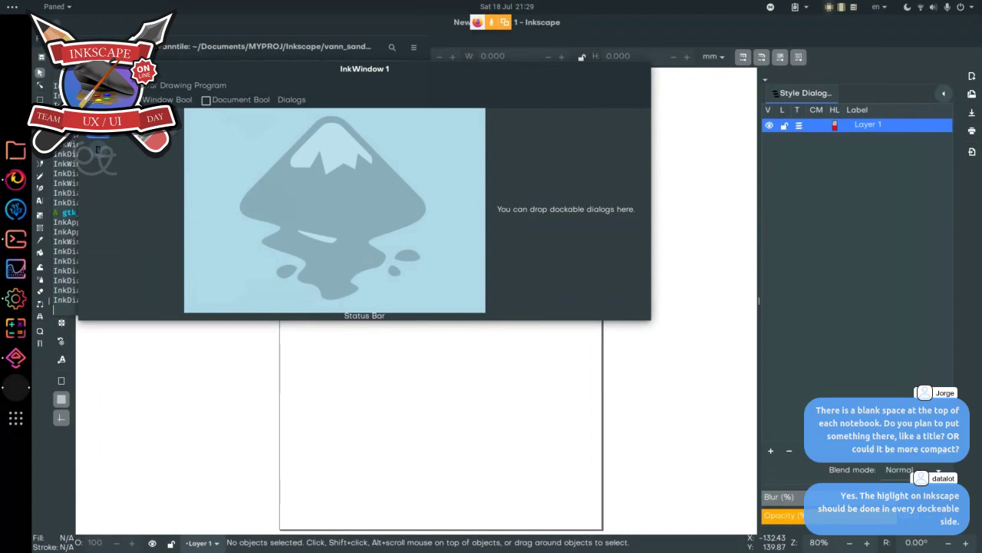
# - Close the mockup window, go back to Inkscape and switch to the Hackfest chat in Firefox
pyautogui.hotkey('alt', 'F4')
pyautogui.click(433, 193)
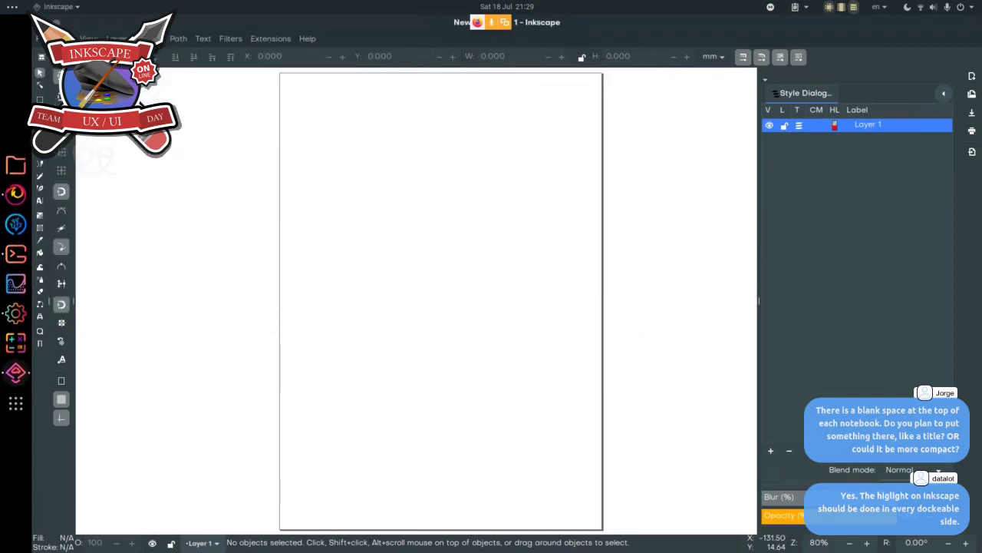
pyautogui.click(16, 196)
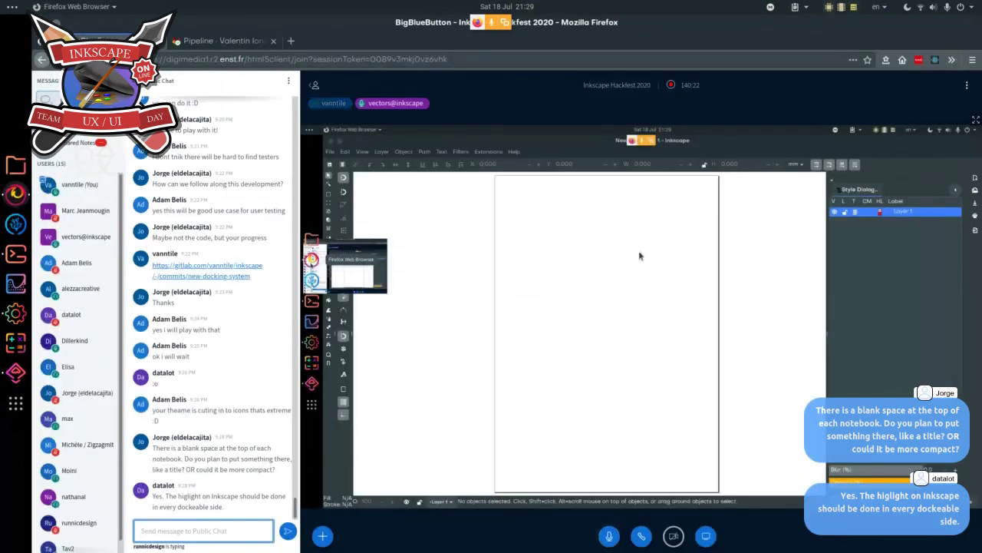
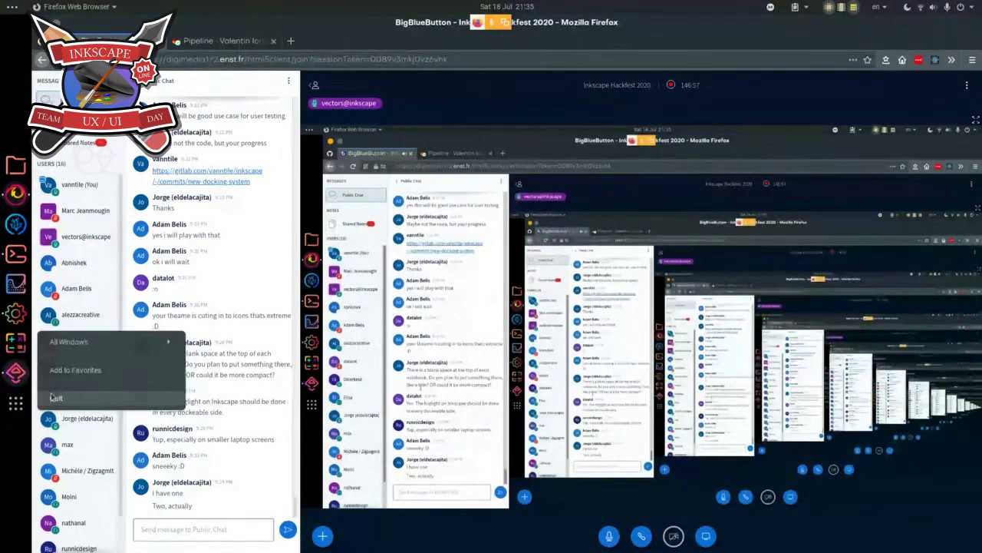
# - Quit Inkscape while staying in the Hackfest meeting, and raise the system volume
pyautogui.click(100, 397)
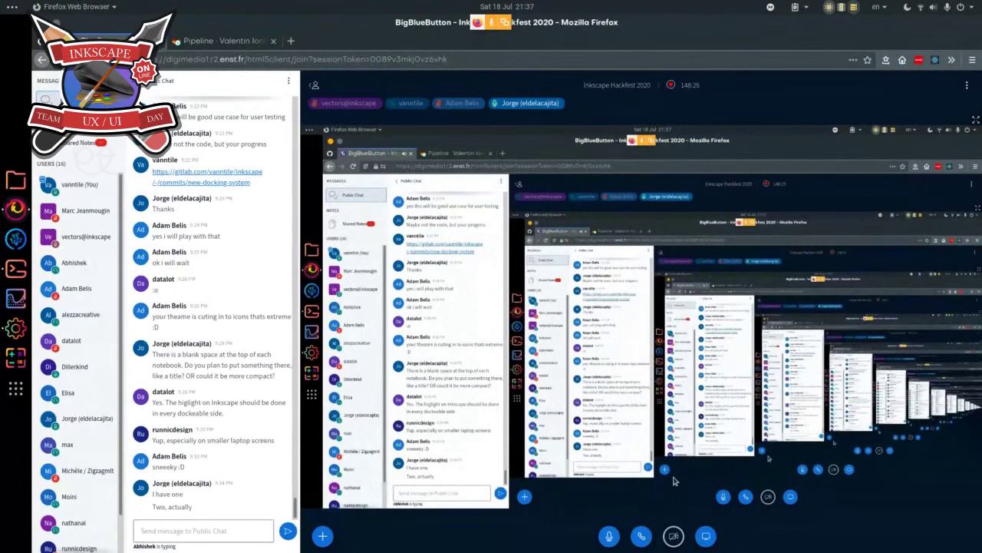
pyautogui.press('XF86AudioRaiseVolume')
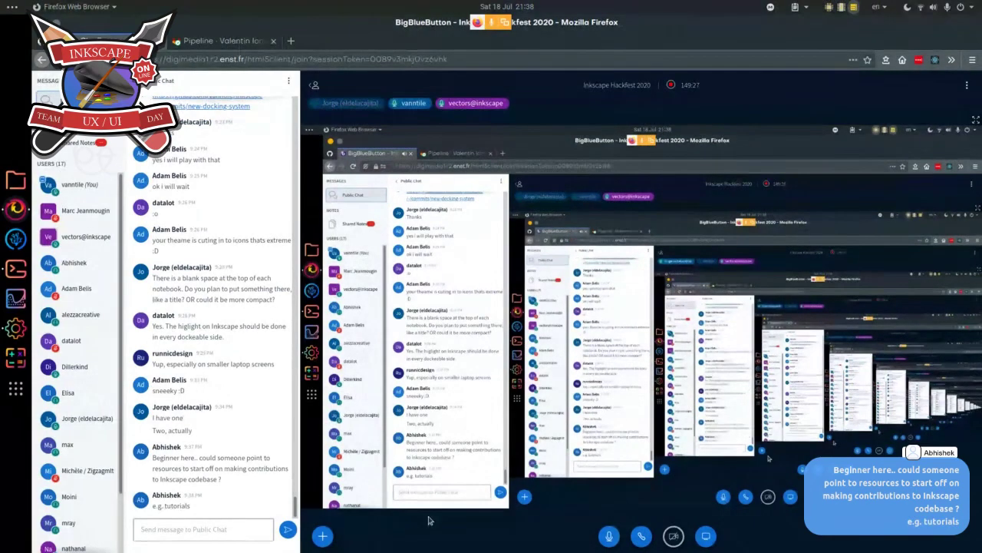
# - Send "try Nick Saporito Inkscape tutorials on youtube" in the public chat as a reply to the beginner's question
pyautogui.click(227, 533)
pyautogui.write('try Nich')
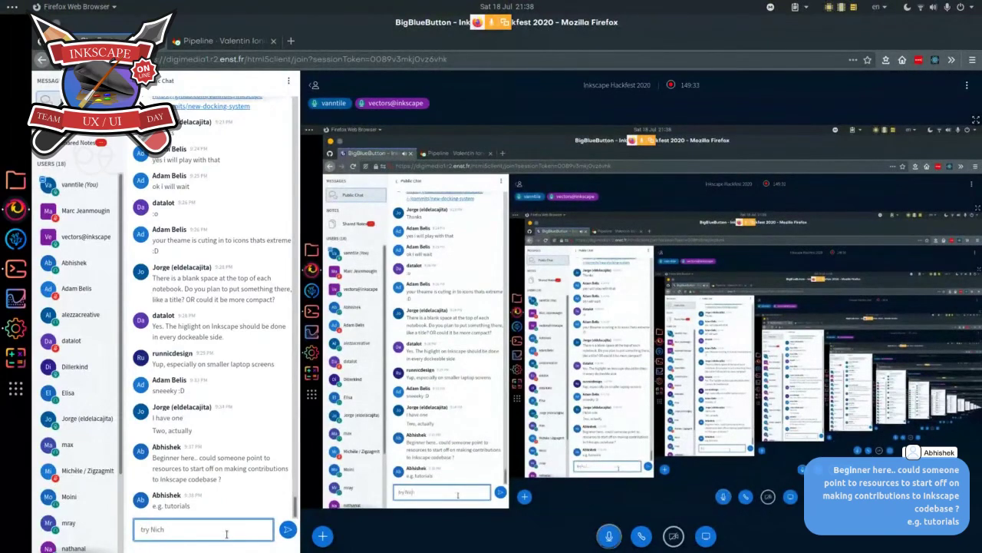
pyautogui.press('BackSpace')
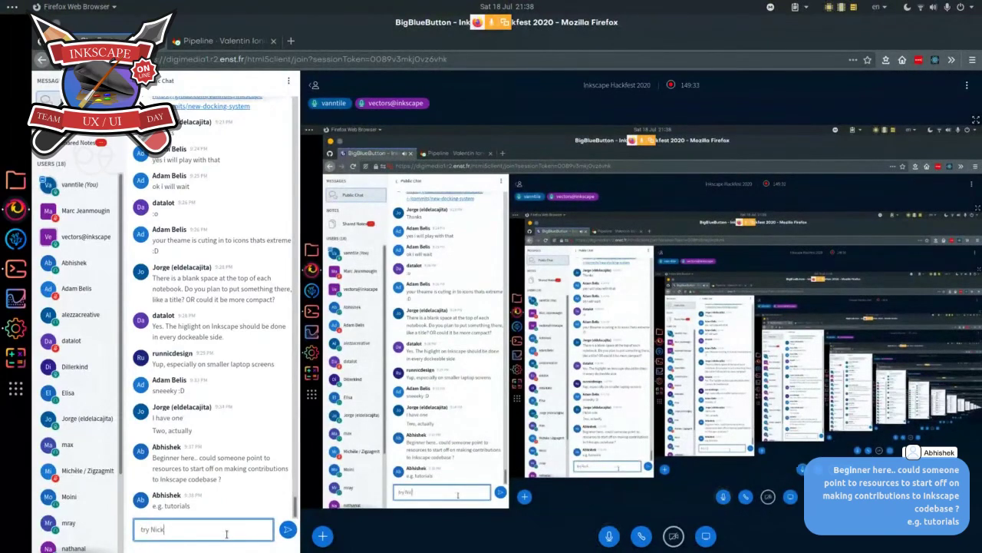
pyautogui.write('k Saporito')
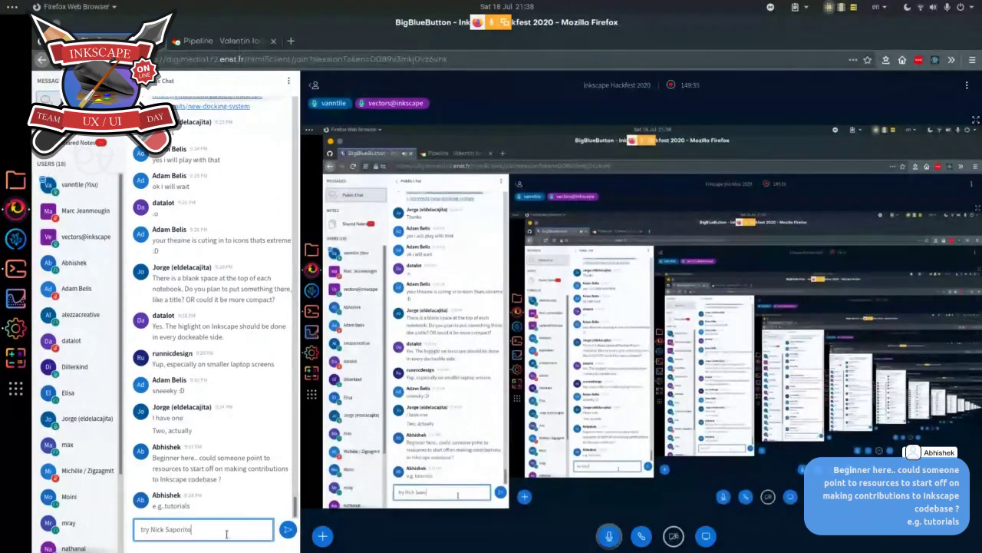
pyautogui.write(' Ink')
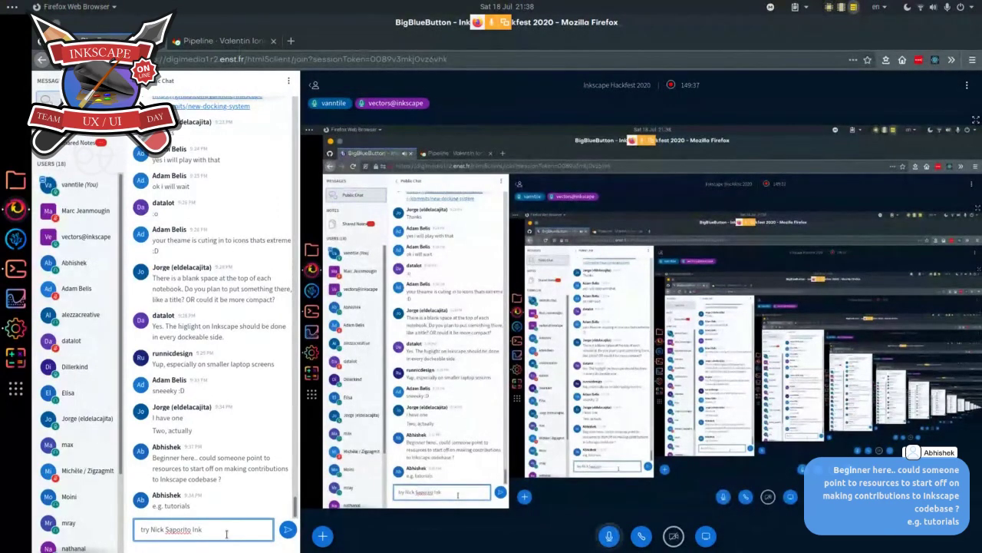
pyautogui.write('scape tutor')
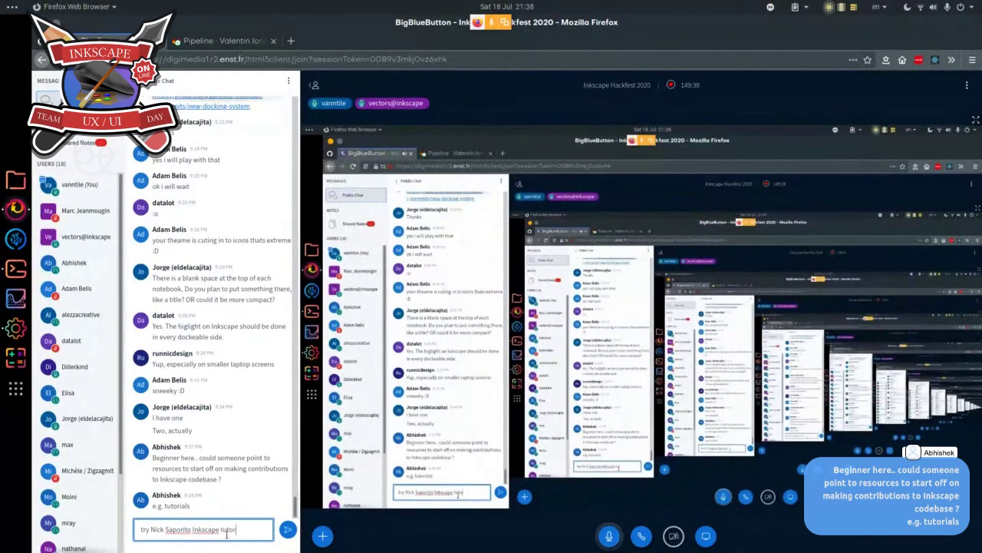
pyautogui.write('ials on youtube')
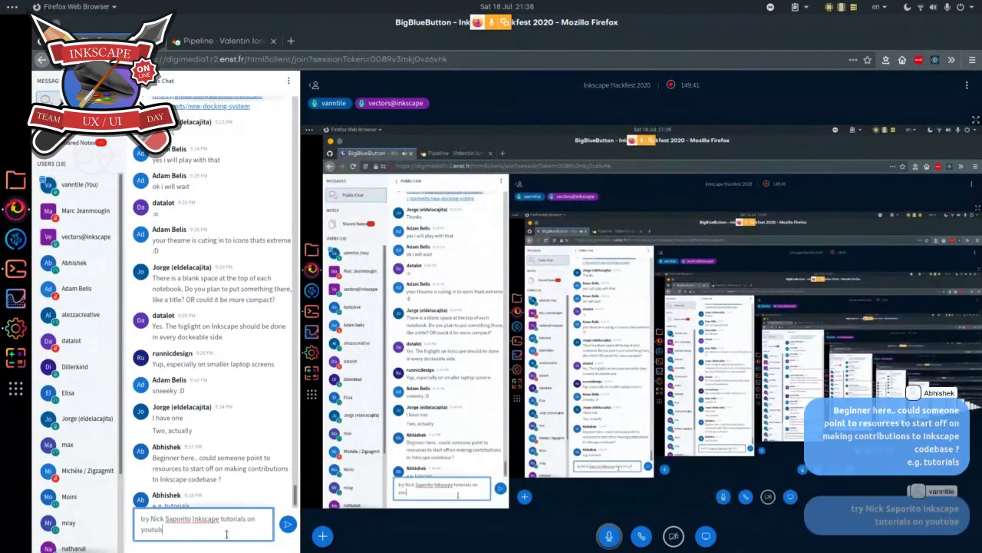
pyautogui.press('Return')
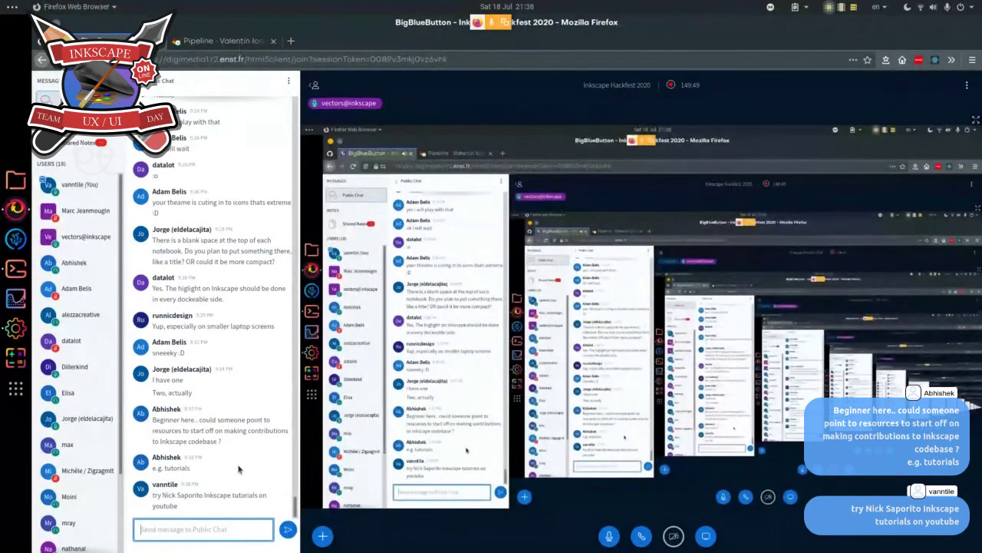
# - Correct the reply in the public chat with the messages "oh, contributin. whoops" and "those for users"
pyautogui.write('o')
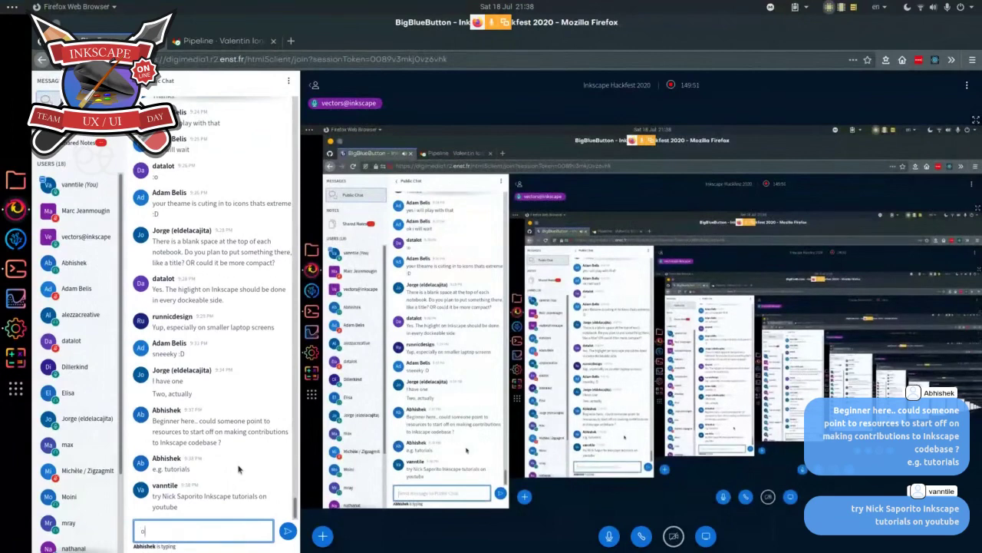
pyautogui.write('h, contributi')
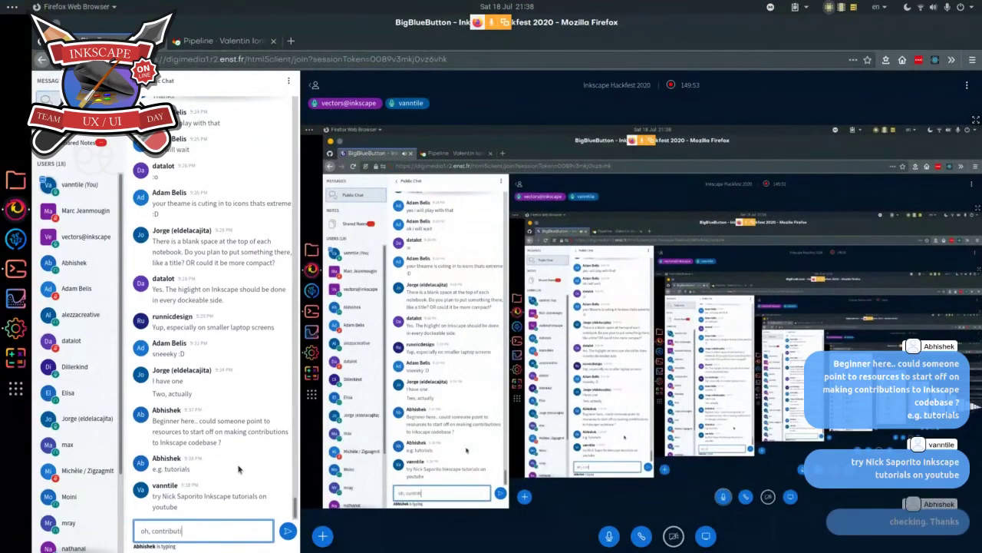
pyautogui.write('n. whoops')
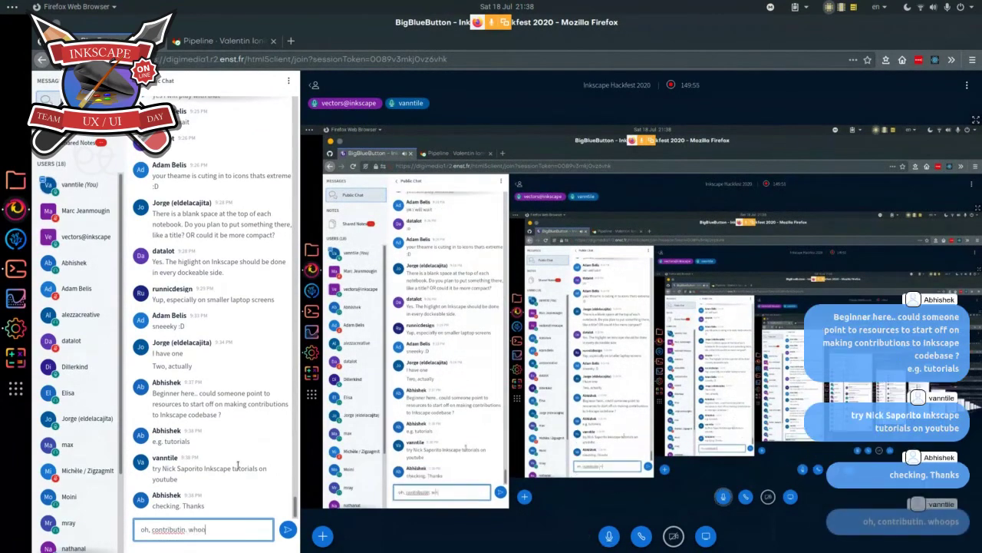
pyautogui.press('Return')
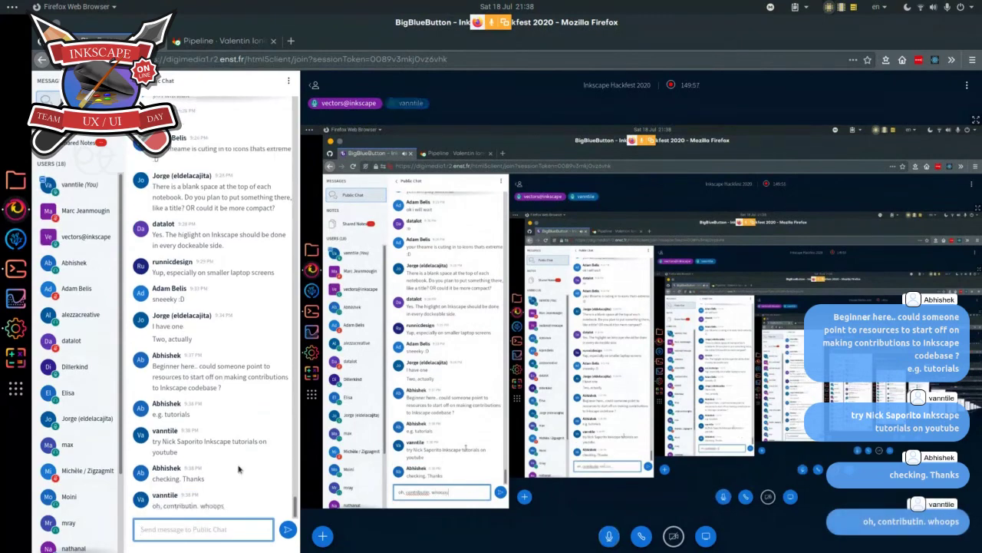
pyautogui.write('those')
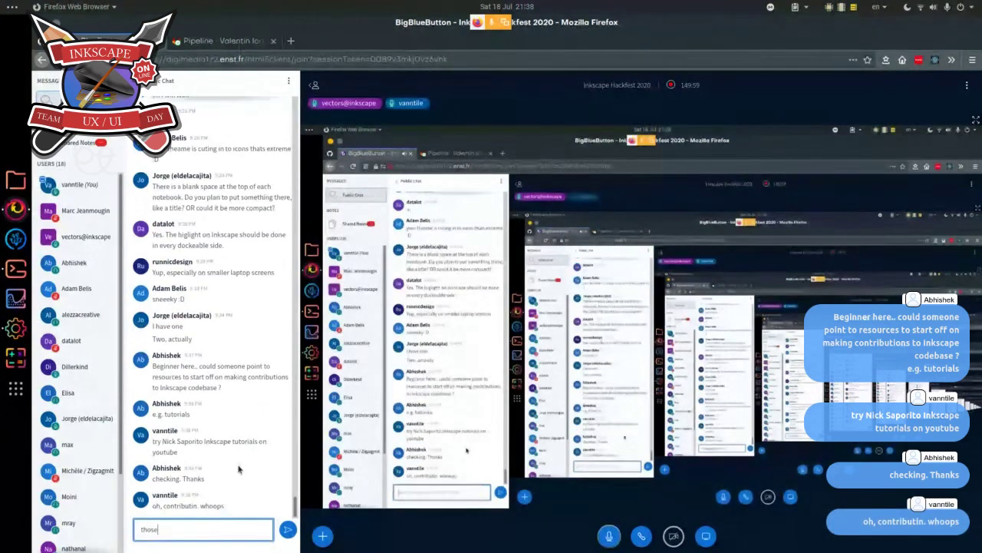
pyautogui.write(' for users')
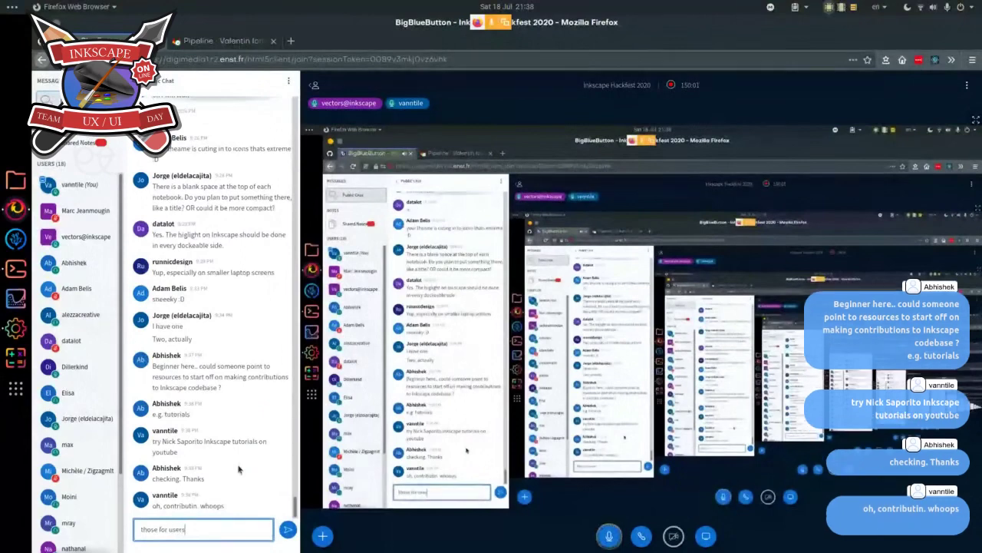
pyautogui.press('Return')
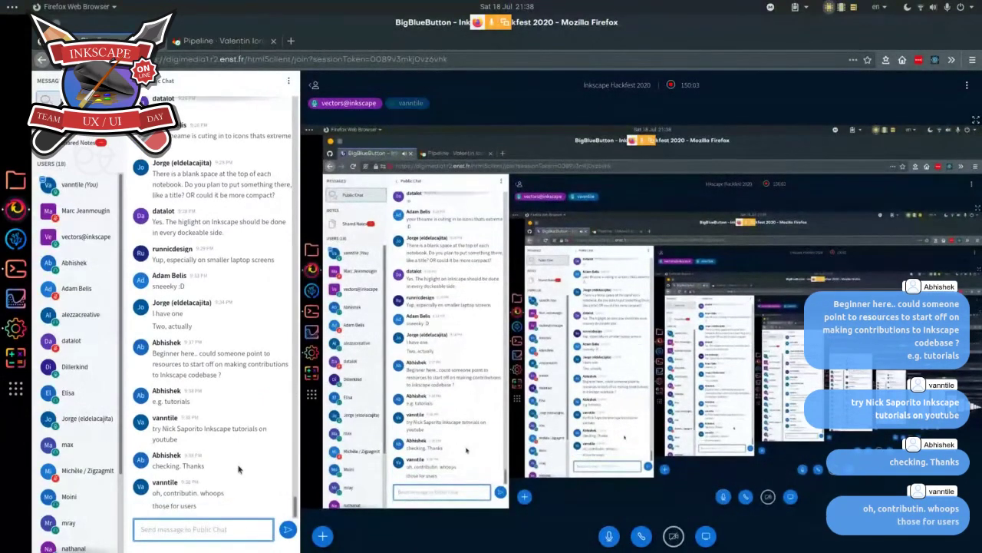
# - Point new contributors to the wiki with the chat messages "as a contributor, there is a wiki page" and "Just look for Inkscape Wiki"
pyautogui.write('a')
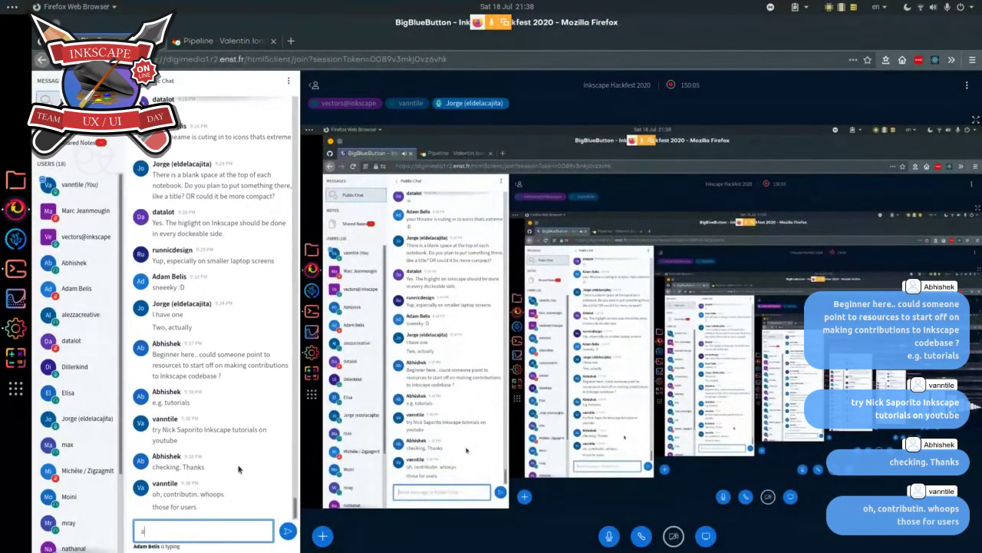
pyautogui.write('s a contribut')
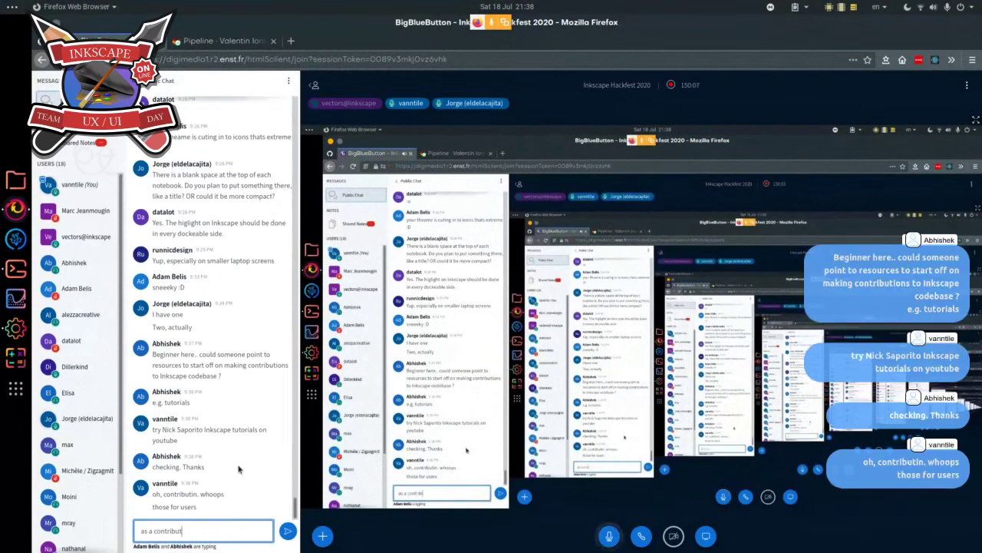
pyautogui.write('or, th')
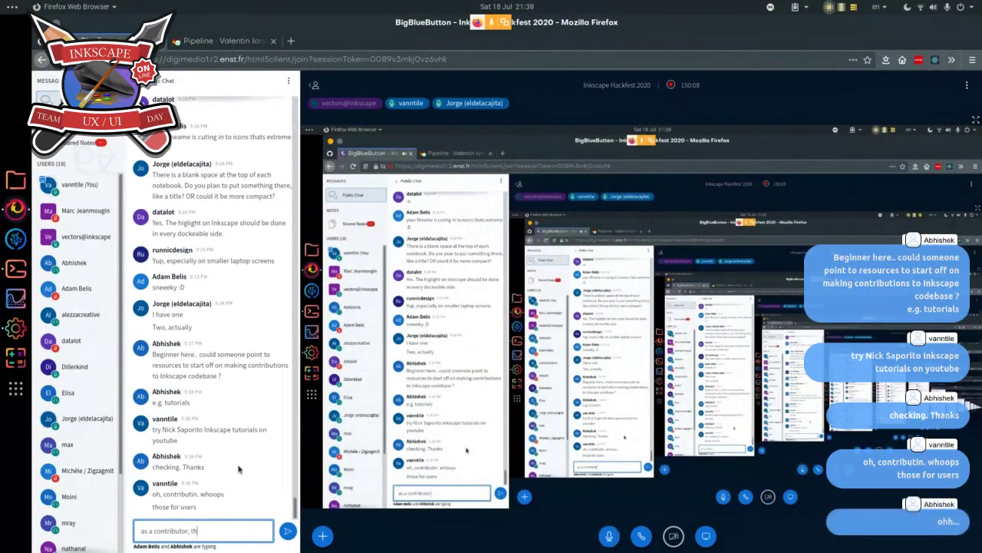
pyautogui.write('ere is a wiki page')
pyautogui.press('Return')
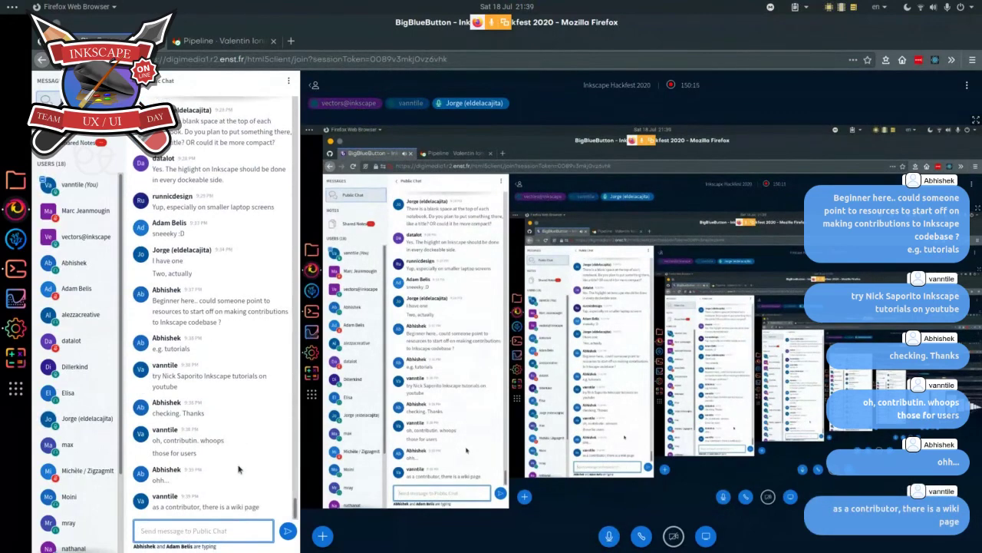
pyautogui.write('Just lo')
pyautogui.write('ok for Ink')
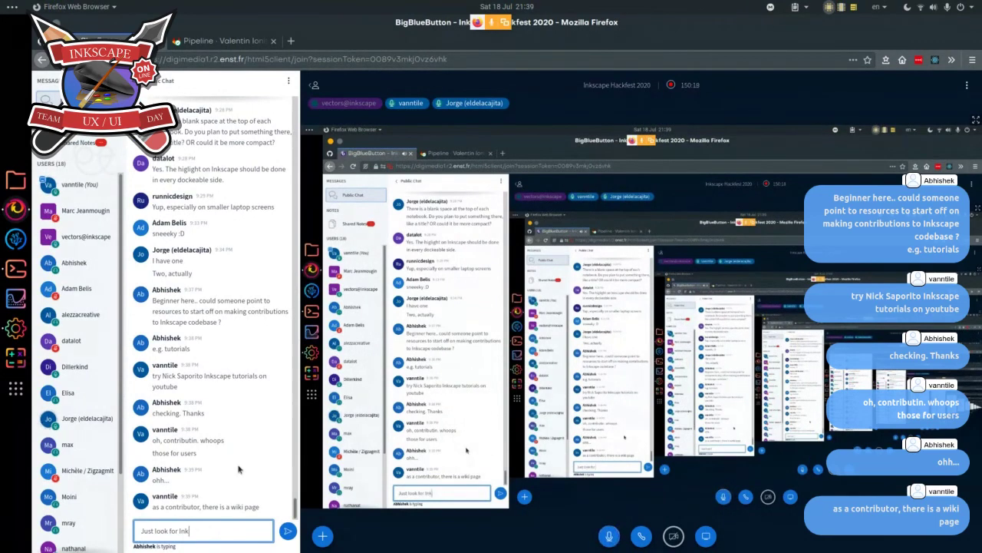
pyautogui.write('scape Wiki')
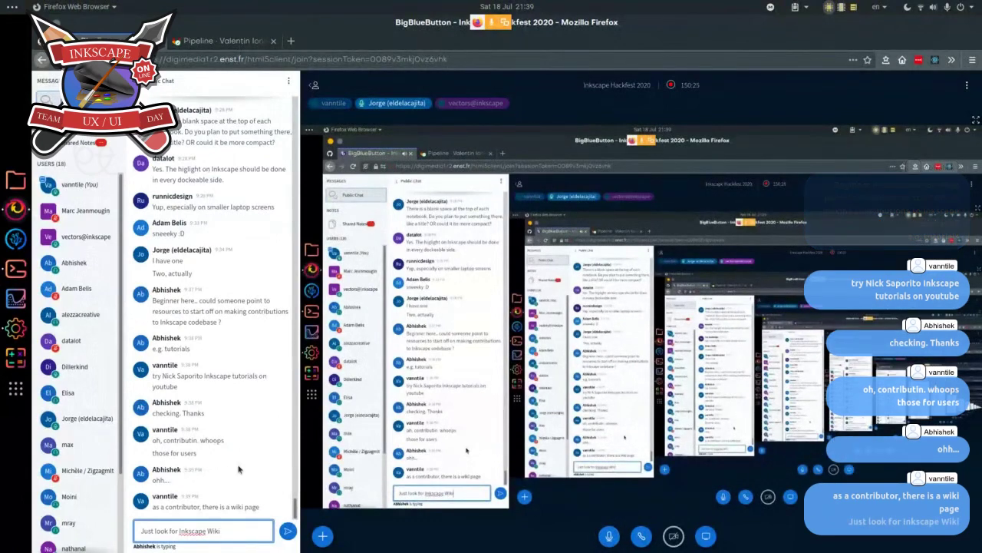
pyautogui.press('Return')
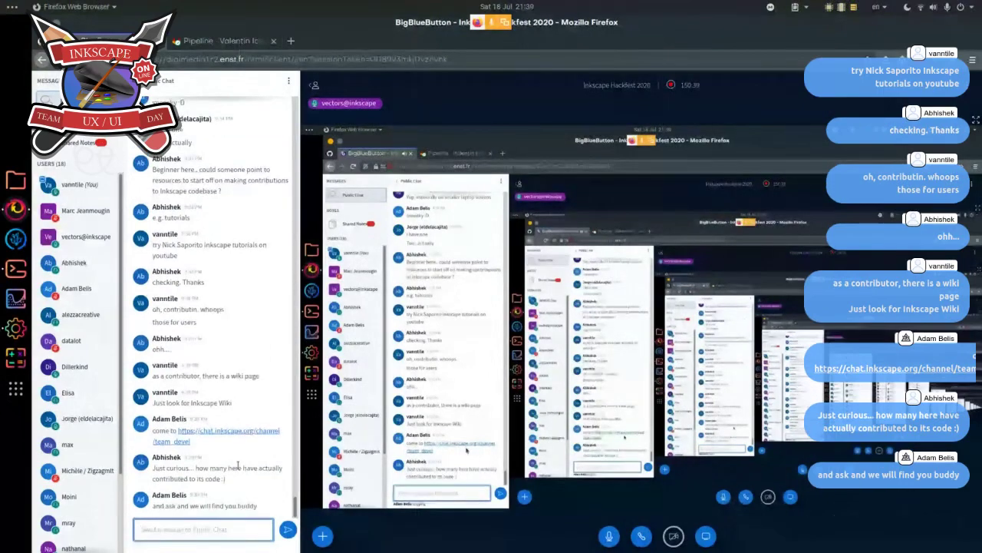
# - Answer how many participants contributed code with the chat messages "a lot", "here? probably over 4" and "in general, many more"
pyautogui.write('a lot')
pyautogui.press('Return')
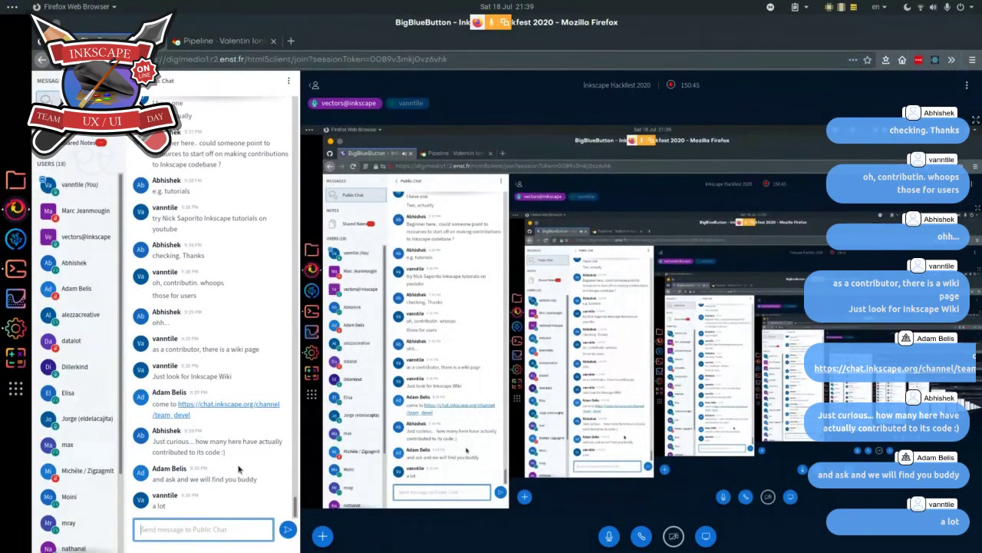
pyautogui.write('here')
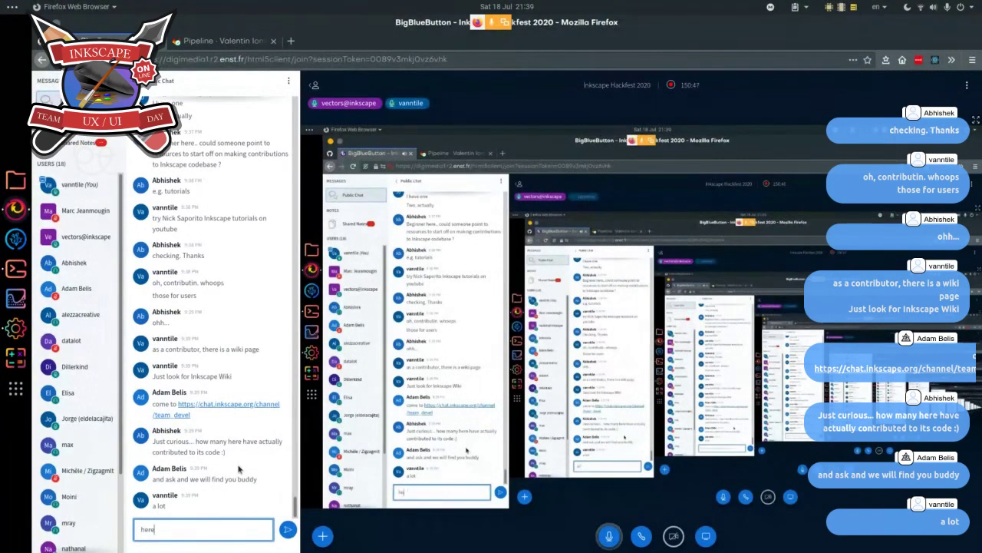
pyautogui.write('?')
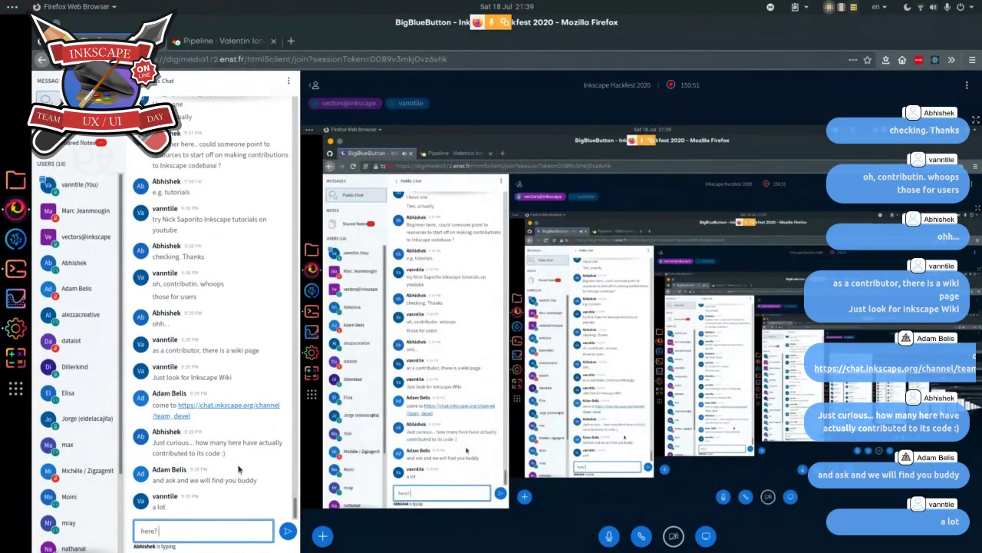
pyautogui.write(' probabl')
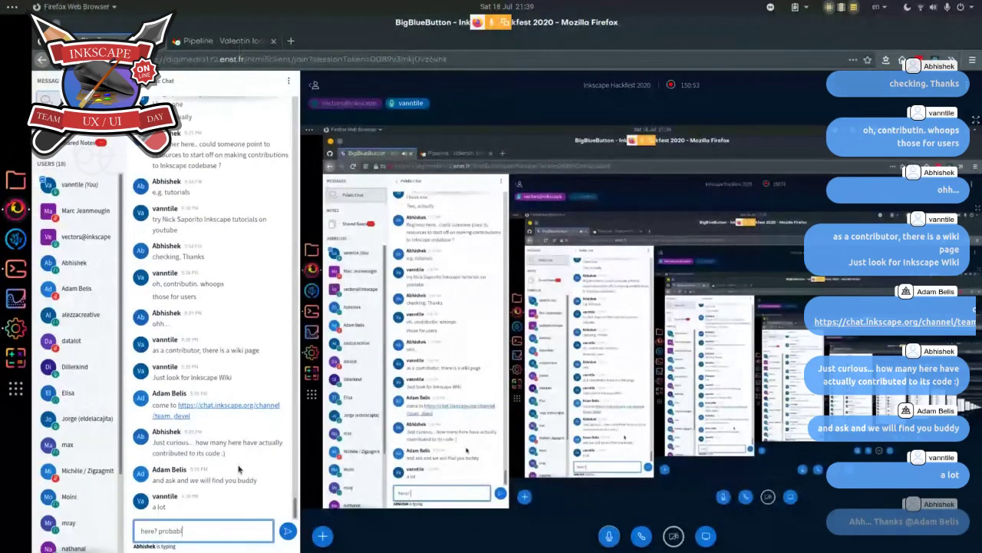
pyautogui.write('y over 4')
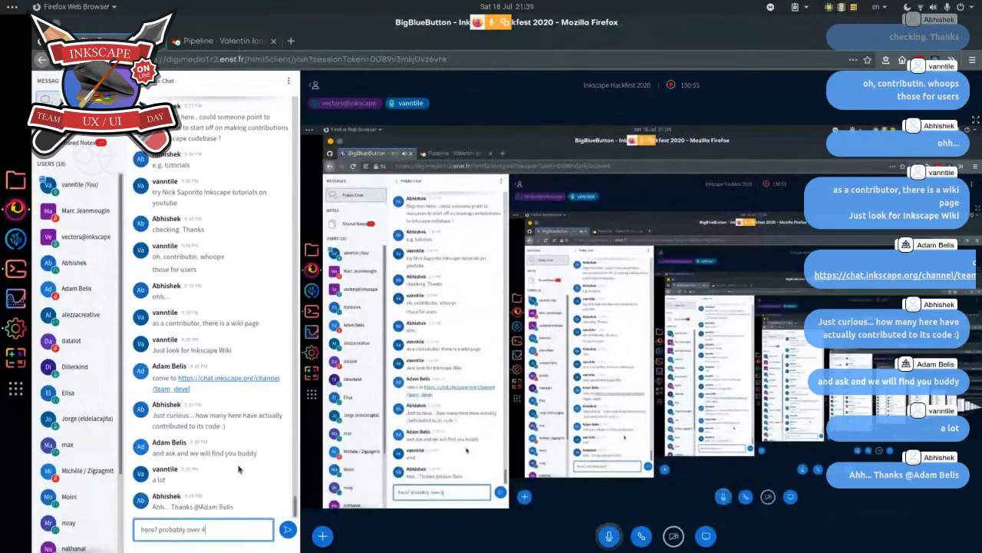
pyautogui.press('Return')
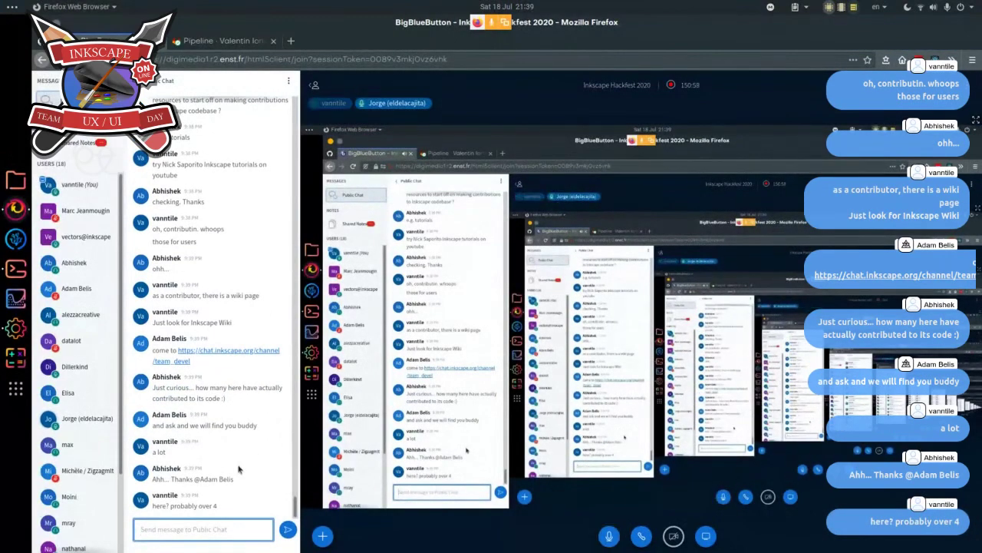
pyautogui.write('in g')
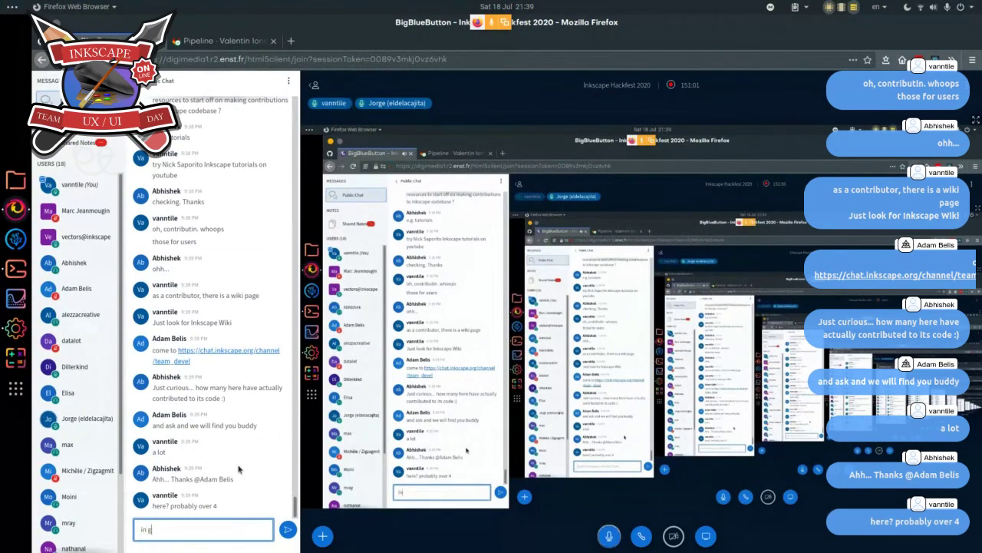
pyautogui.write('eneral, m')
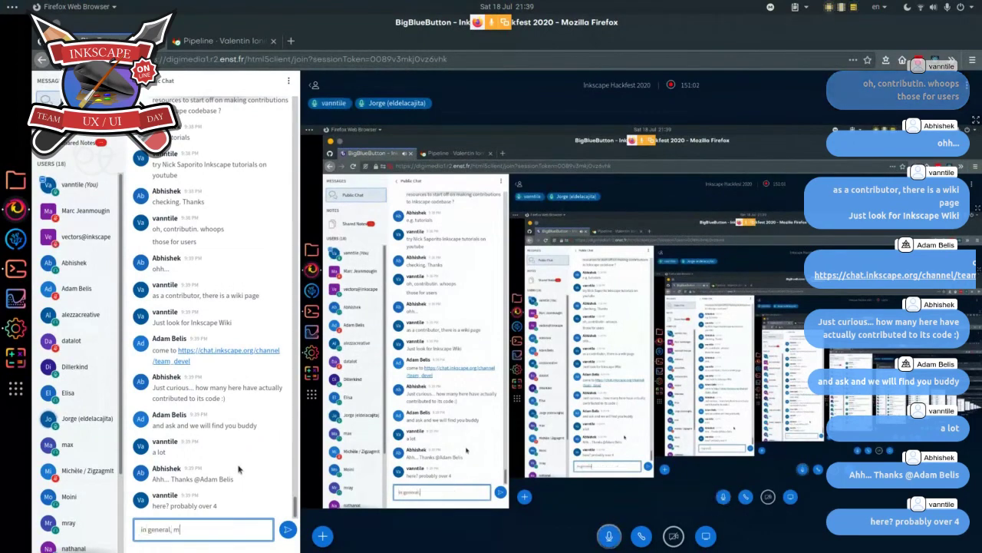
pyautogui.write('any more')
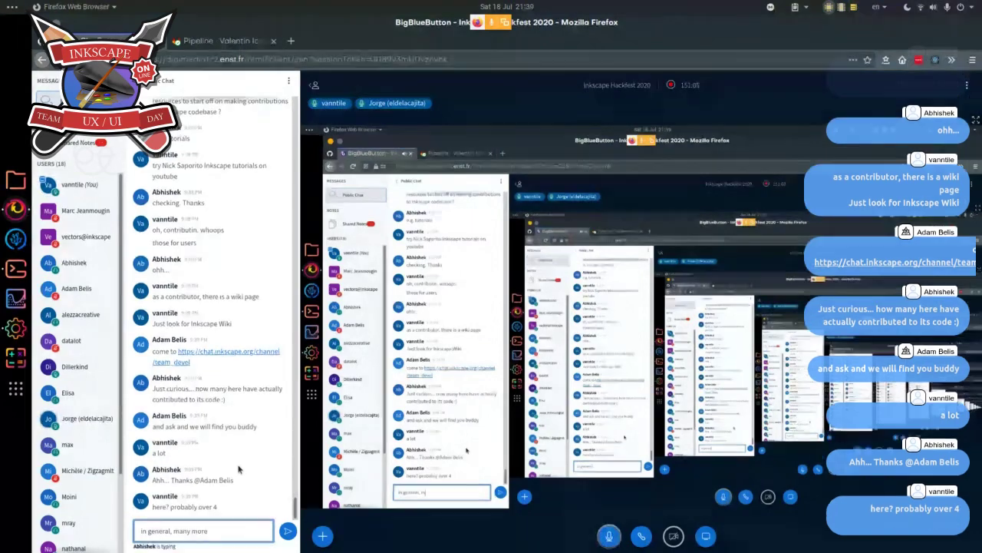
pyautogui.press('Return')
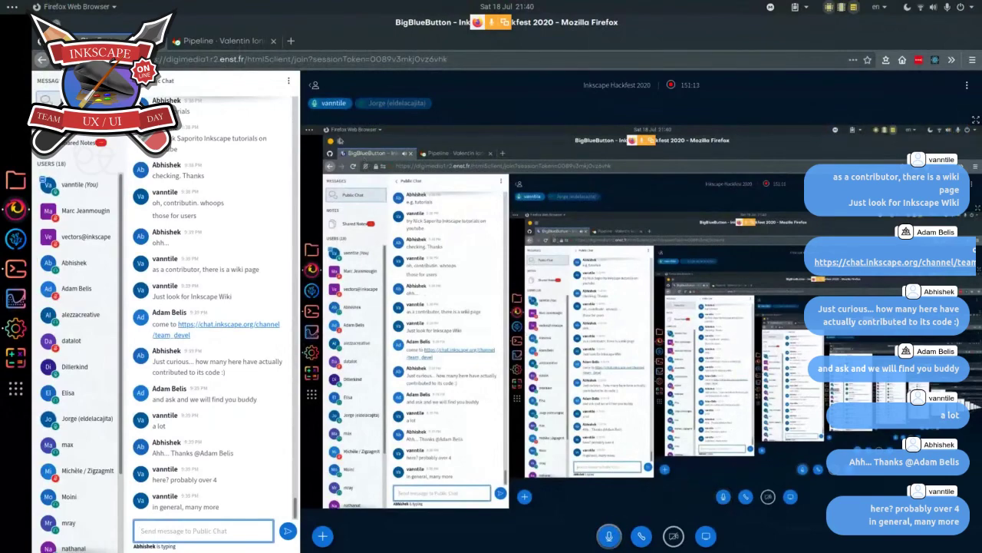
# - Switch to the terminal, relaunch Inkscape from its other session by repeating the last command, and open the Objects dialog
pyautogui.hotkey('alt', 'Tab')
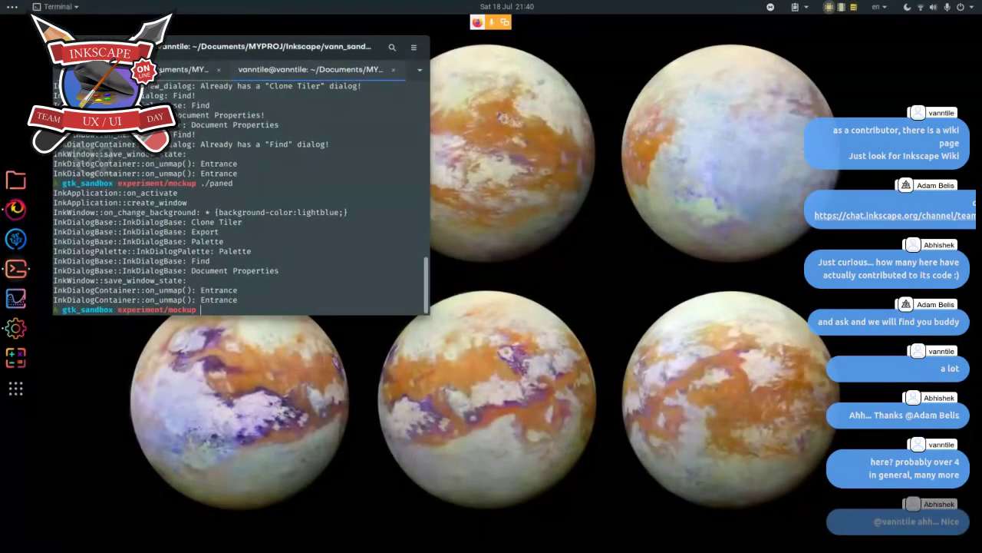
pyautogui.click(188, 69)
pyautogui.press('Up')
pyautogui.press('Return')
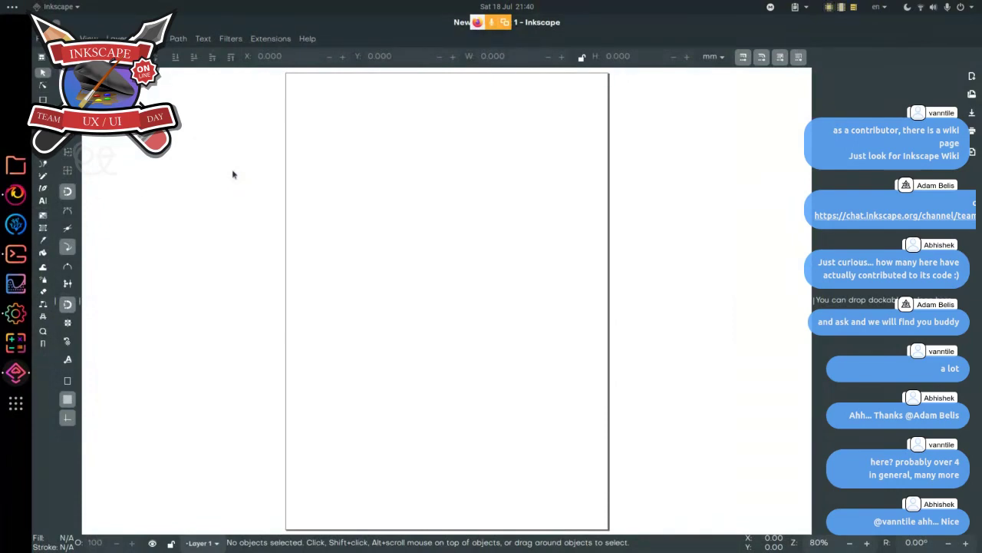
pyautogui.click(150, 38)
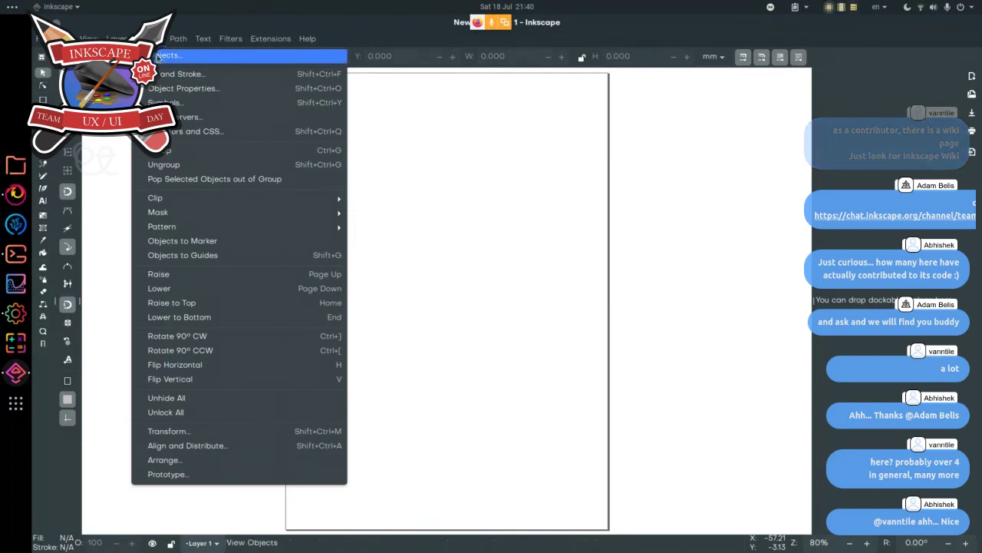
pyautogui.click(159, 55)
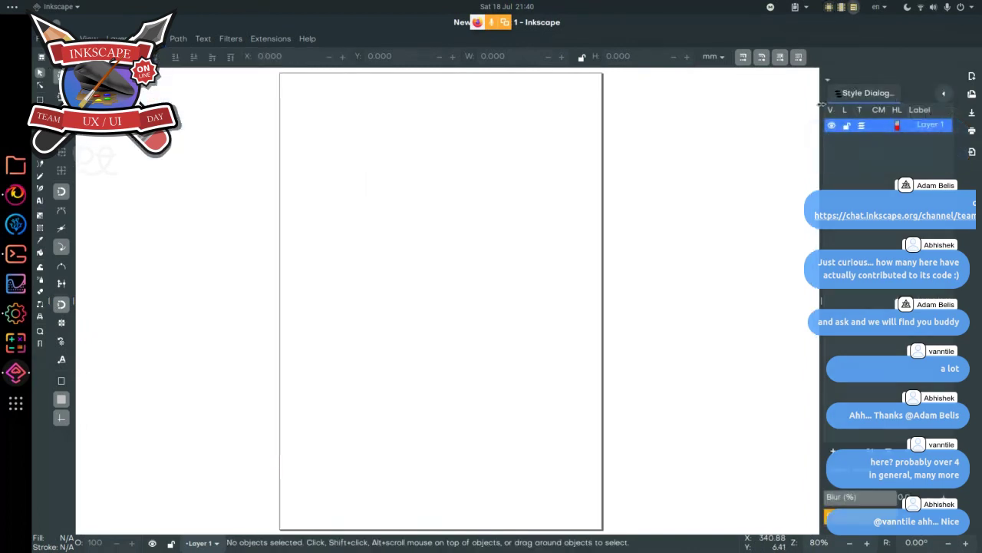
# - Widen the docked dialog area and display the tab options of the dialog notebook
pyautogui.moveTo(822, 103); pyautogui.dragTo(768, 115)
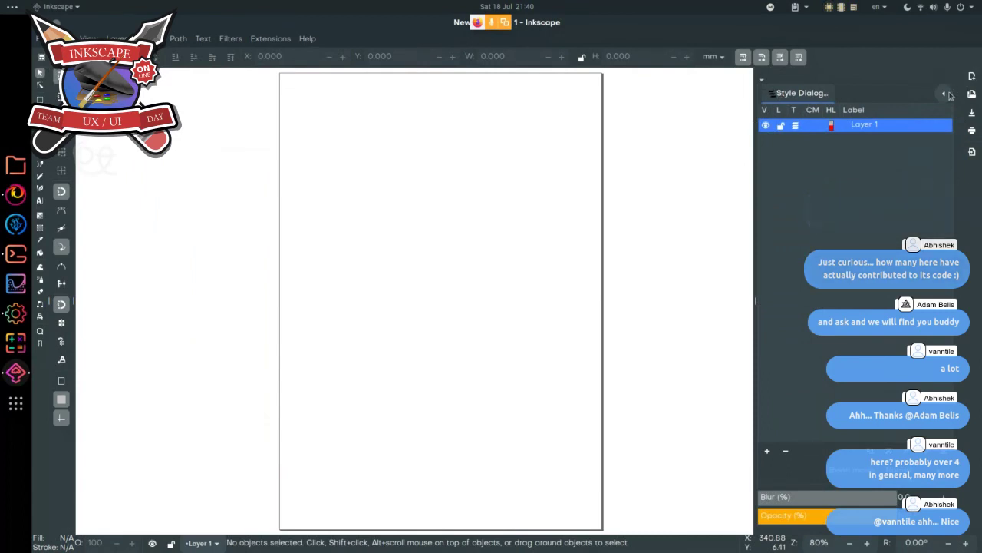
pyautogui.click(945, 94)
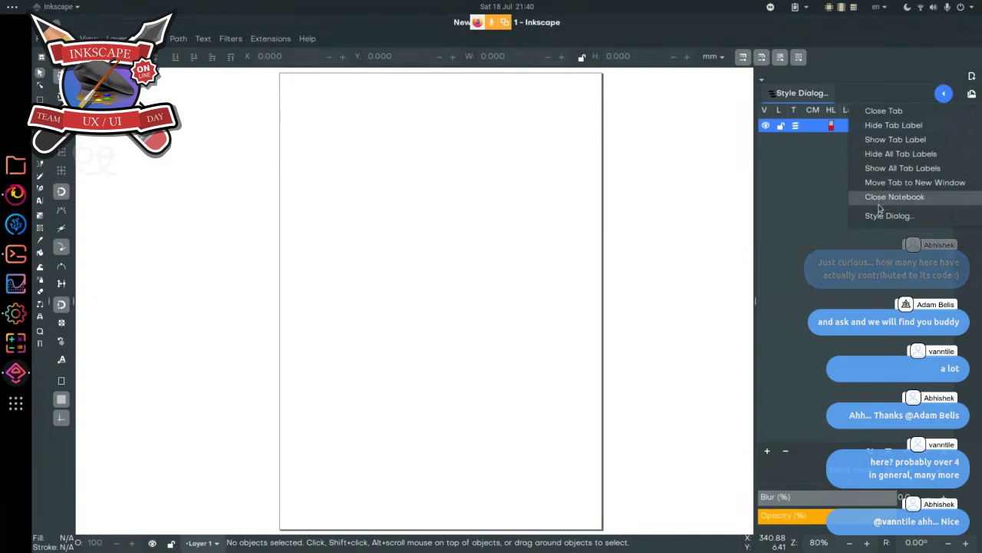
pyautogui.click(847, 155)
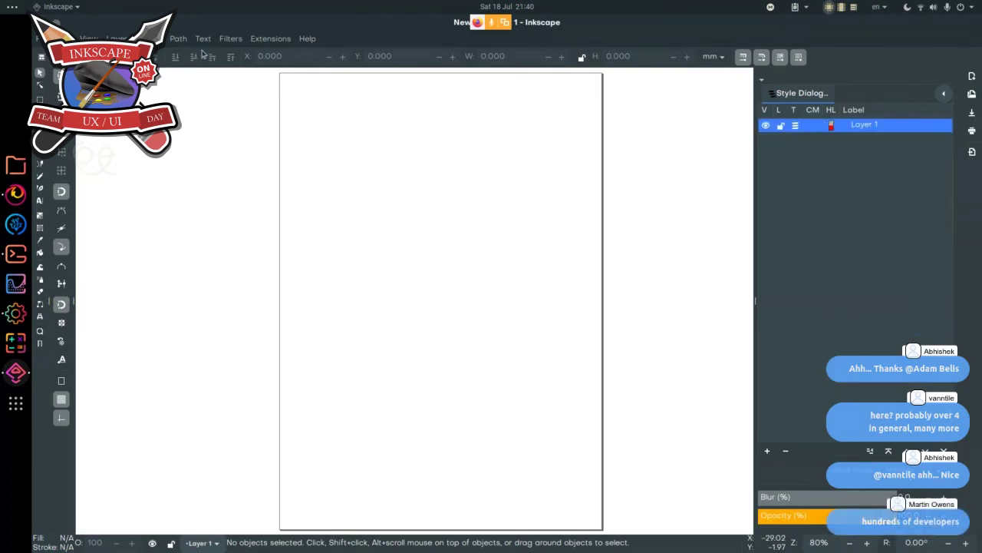
# - Open the Symbols dialog as a second tab in the docked notebook
pyautogui.click(175, 42)
pyautogui.moveTo(146, 39)
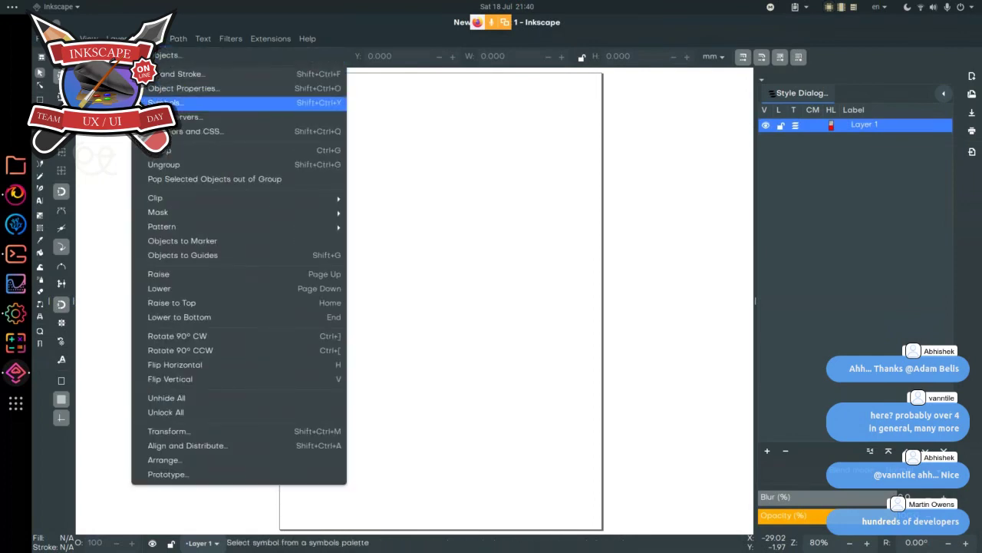
pyautogui.click(169, 102)
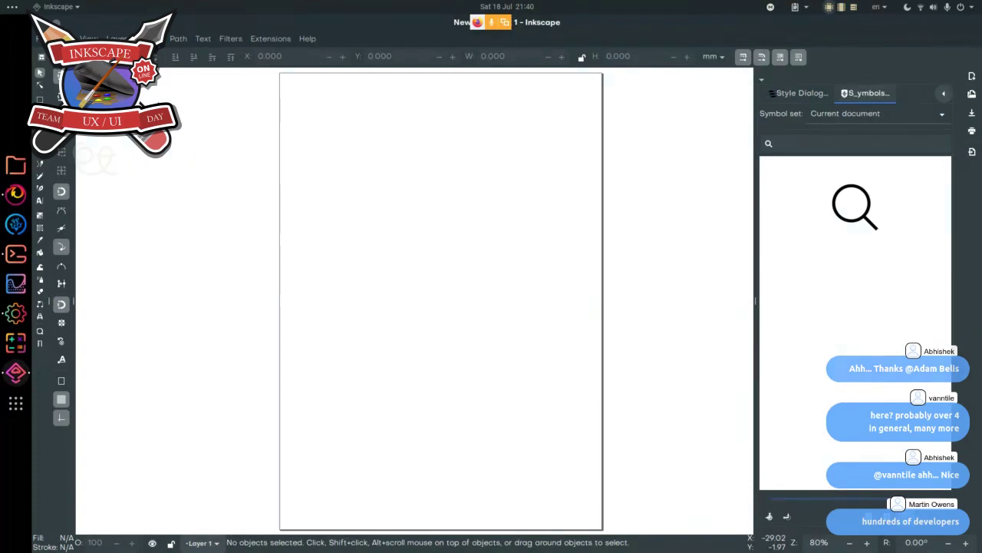
# - Switch to Firefox to check the Hackfest public chat twice, and return to Inkscape
pyautogui.moveTo(16, 194)
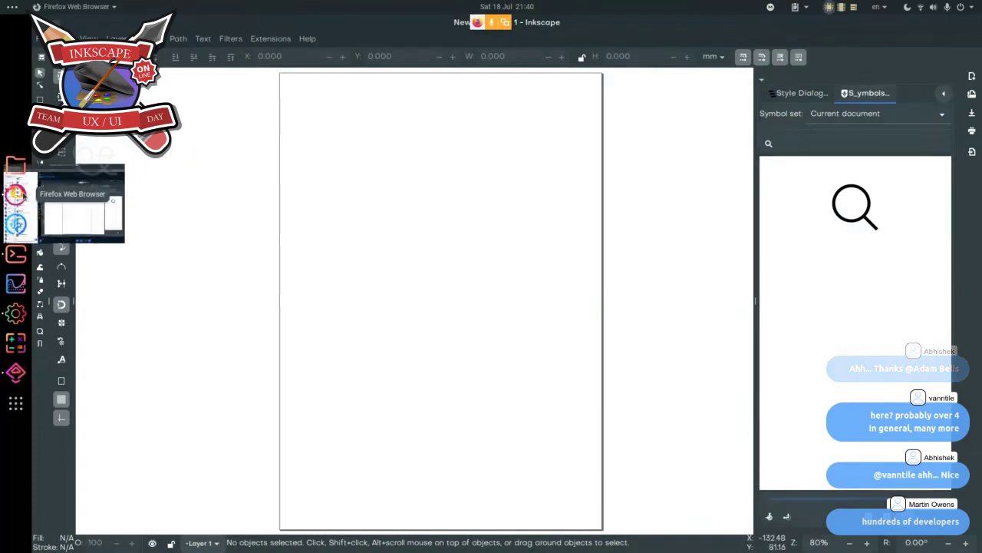
pyautogui.click(77, 219)
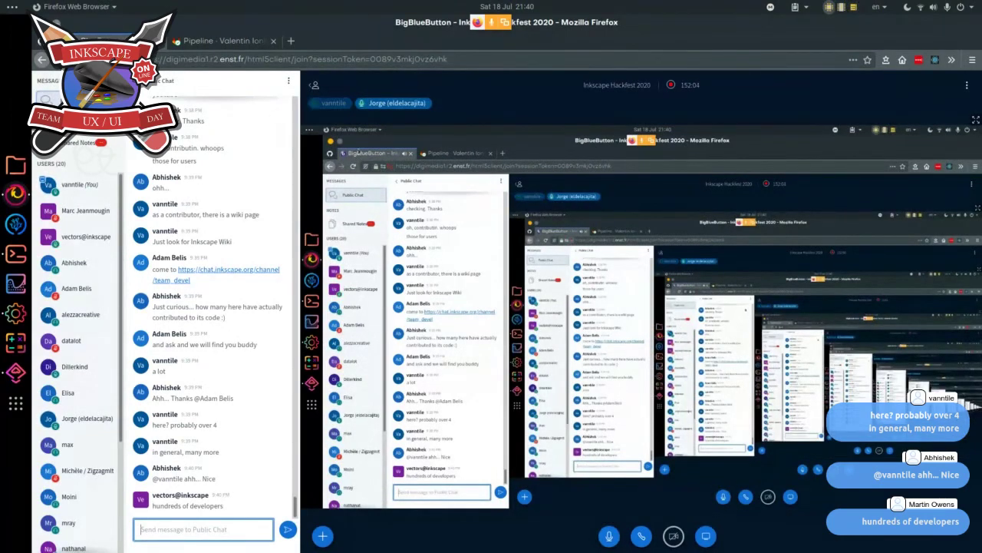
pyautogui.hotkey('alt', 'Tab')
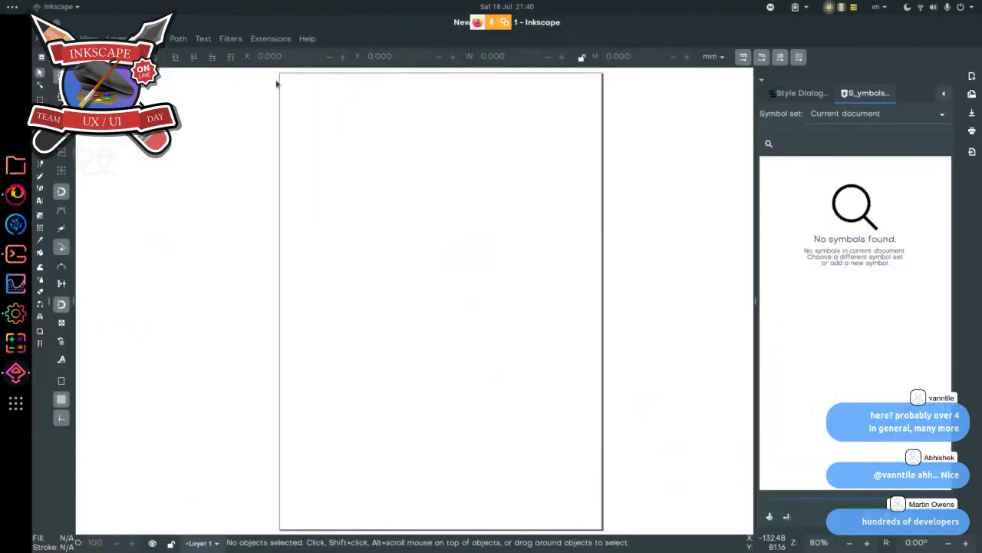
pyautogui.click(16, 194)
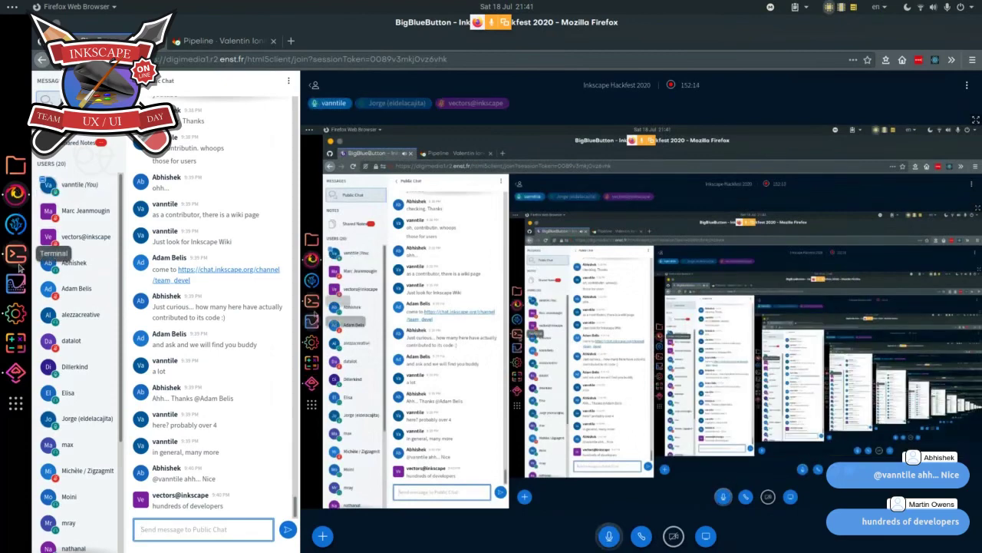
pyautogui.click(15, 373)
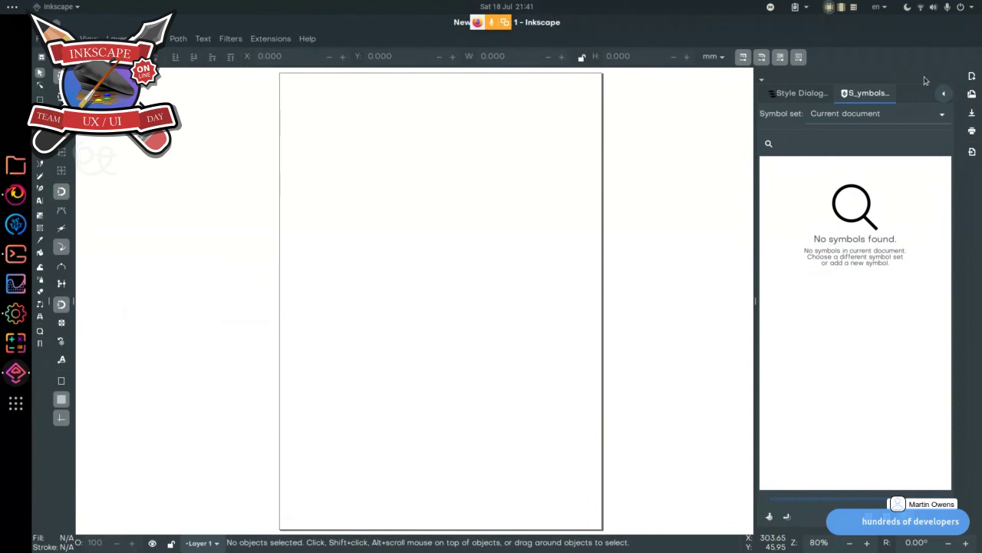
# - Hide and show all docked dialogs twice to demonstrate the dialog visibility toggle
pyautogui.press('F12')
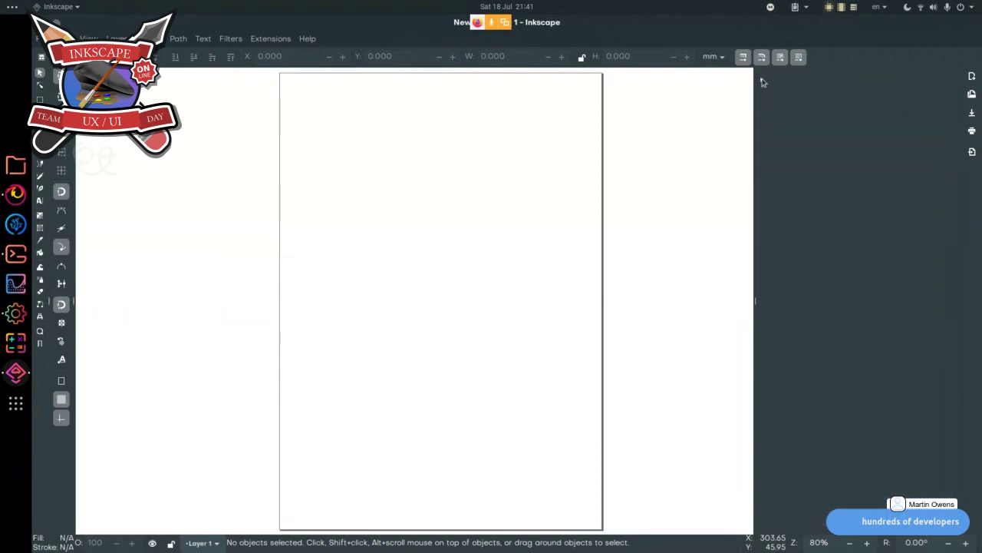
pyautogui.press('F12')
pyautogui.press('F12')
pyautogui.press('F12')
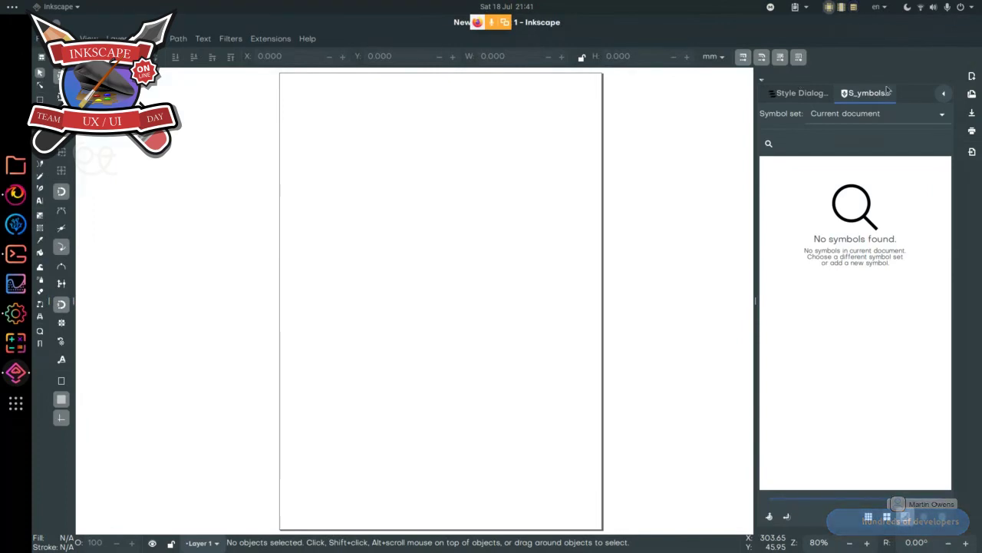
# - Examine the options for the docked notebook's tabs, and collapse and re-expand the docked dialogs
pyautogui.click(943, 94)
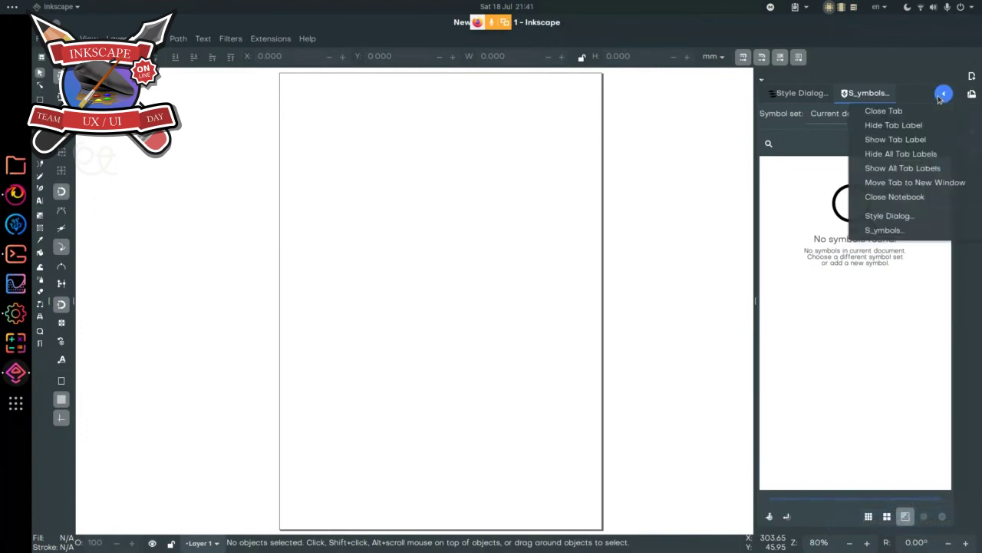
pyautogui.click(781, 78)
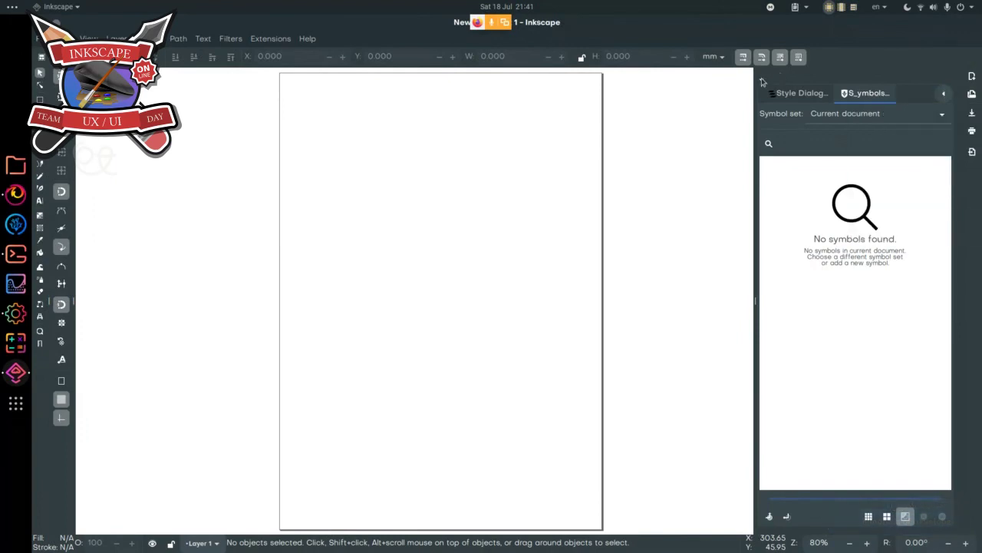
pyautogui.click(944, 93)
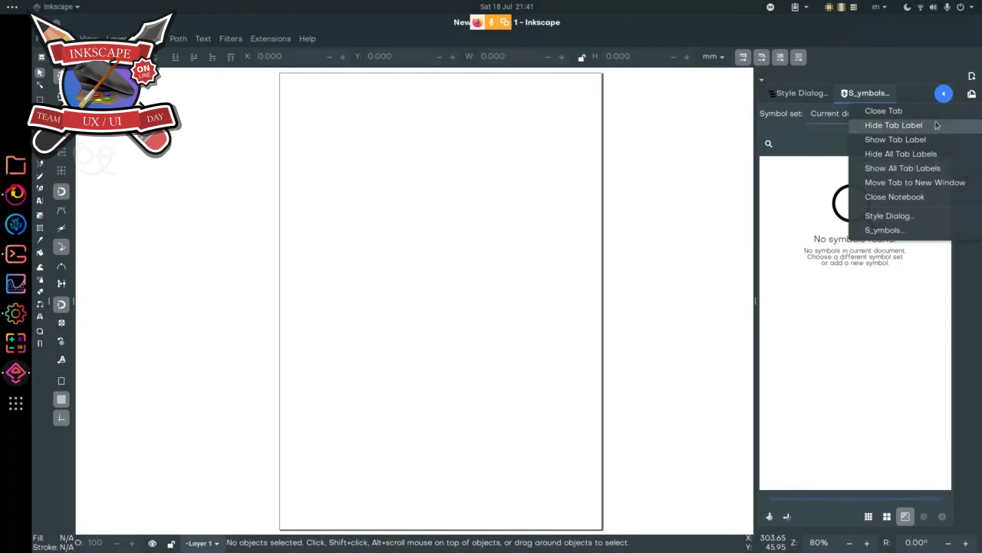
pyautogui.click(946, 96)
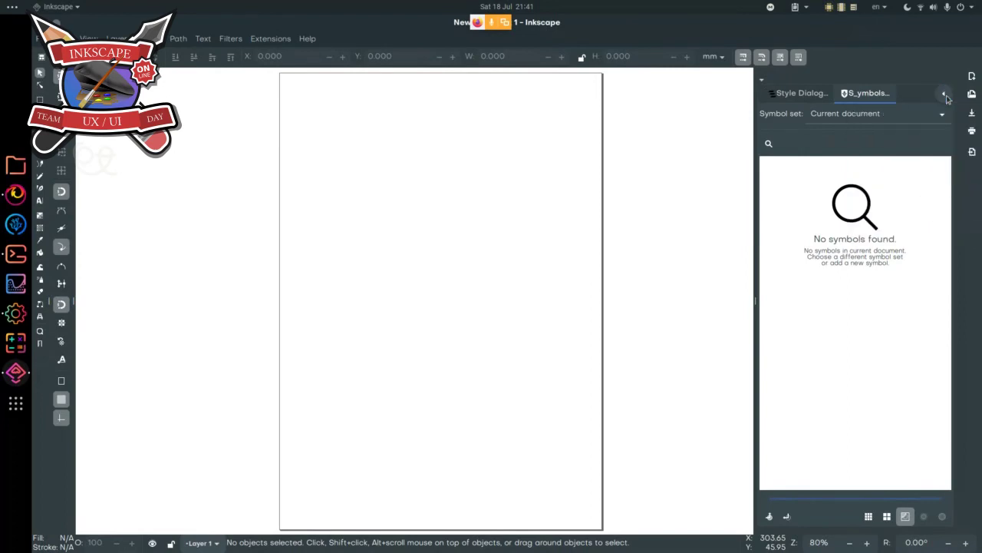
pyautogui.click(947, 97)
pyautogui.click(820, 258)
pyautogui.click(762, 82)
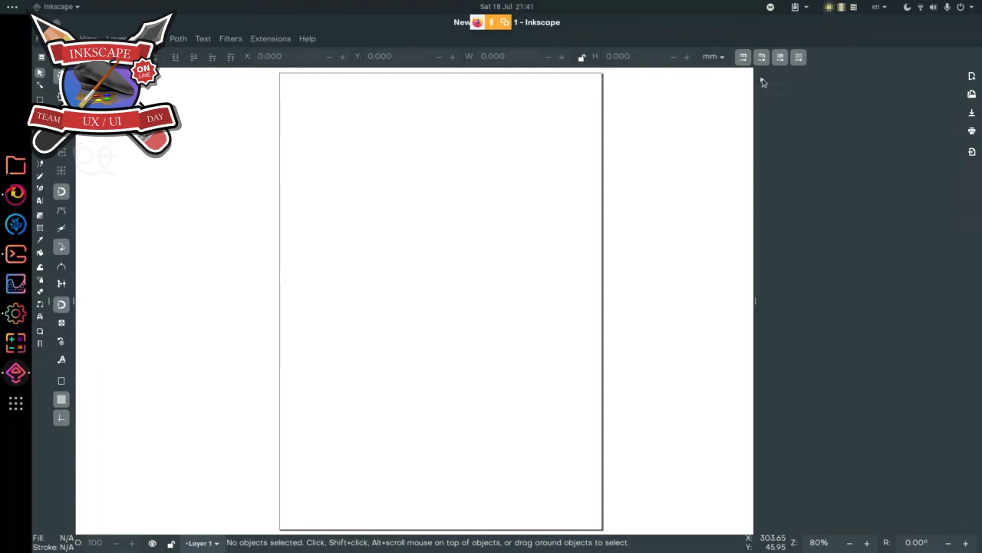
pyautogui.click(762, 82)
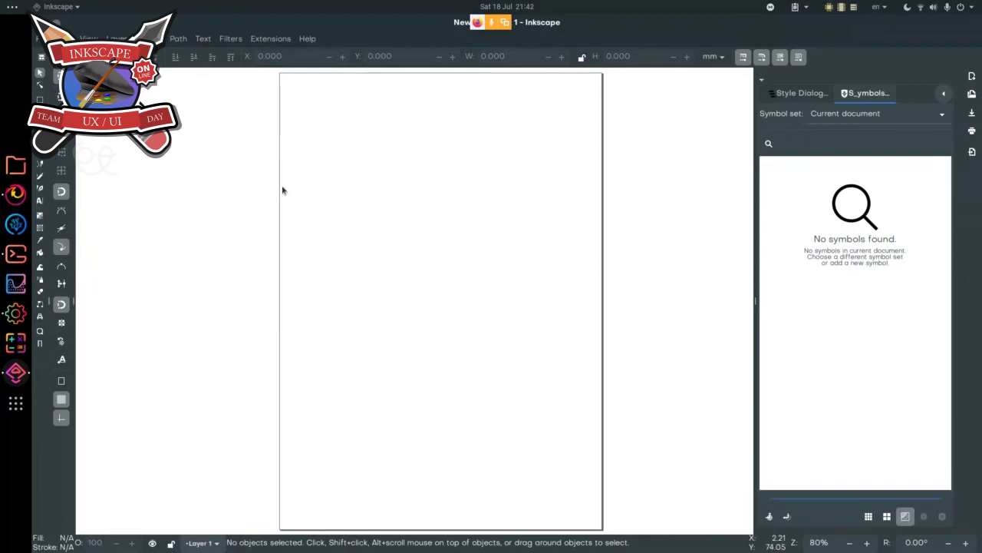
# - Check the Hackfest session and its public chat in Firefox between views of Inkscape, and return to Inkscape
pyautogui.click(16, 193)
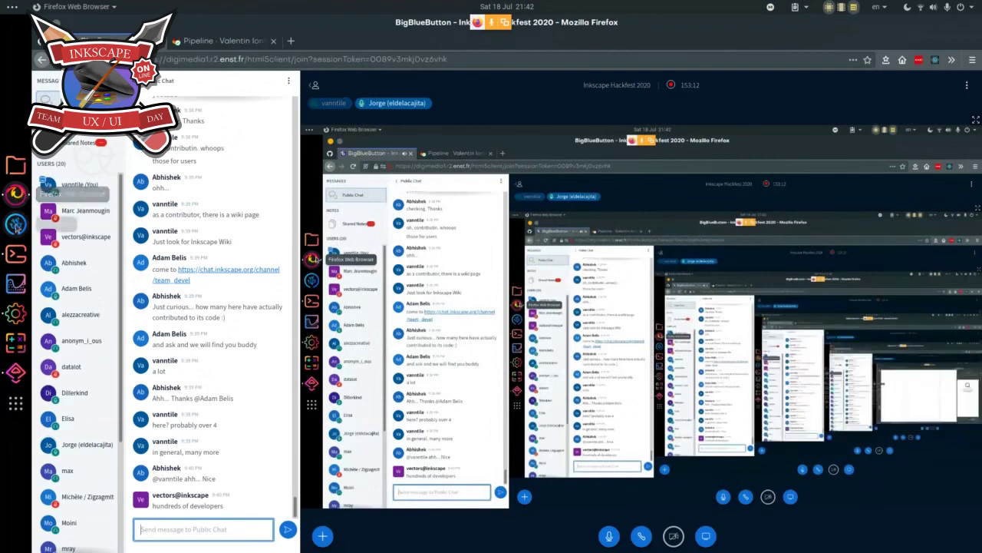
pyautogui.click(5, 373)
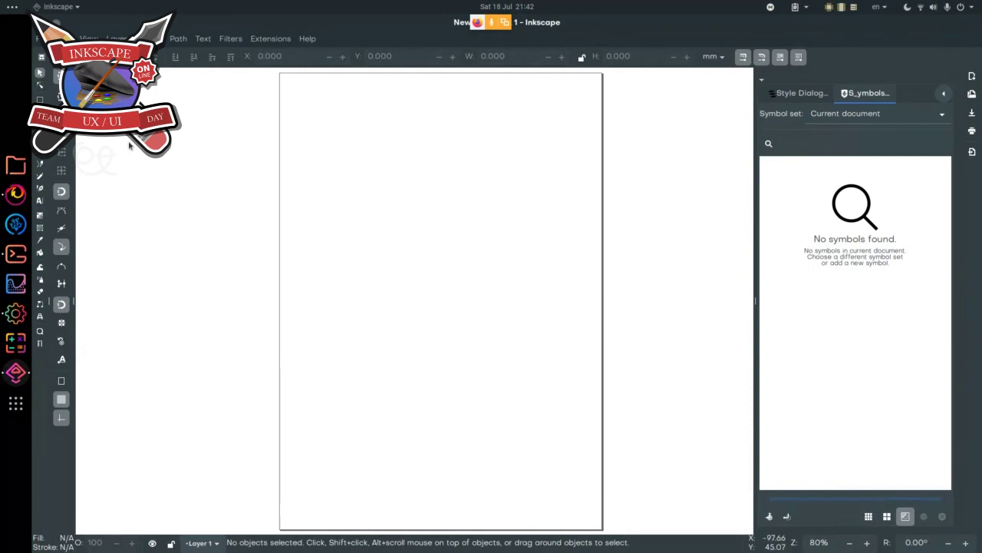
pyautogui.click(7, 196)
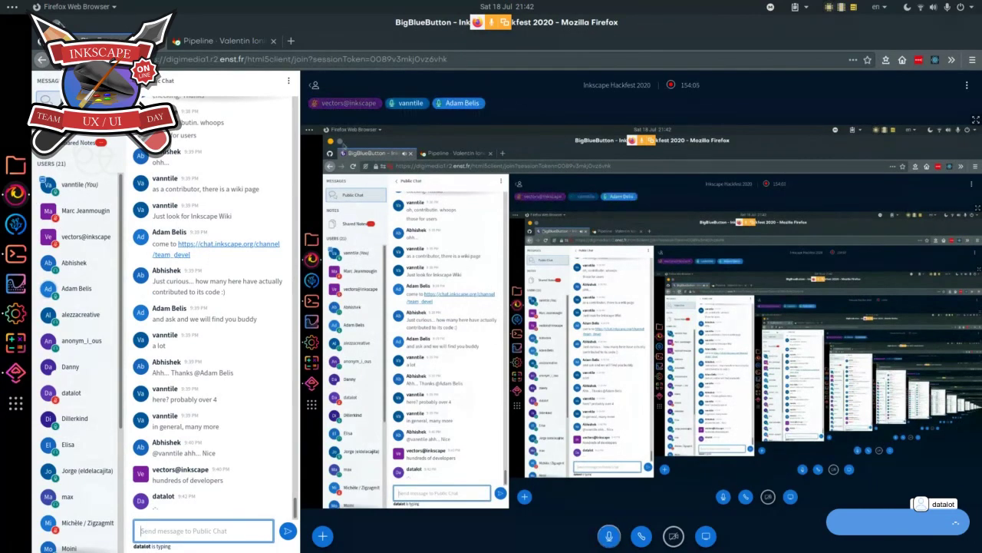
pyautogui.press('super+h')
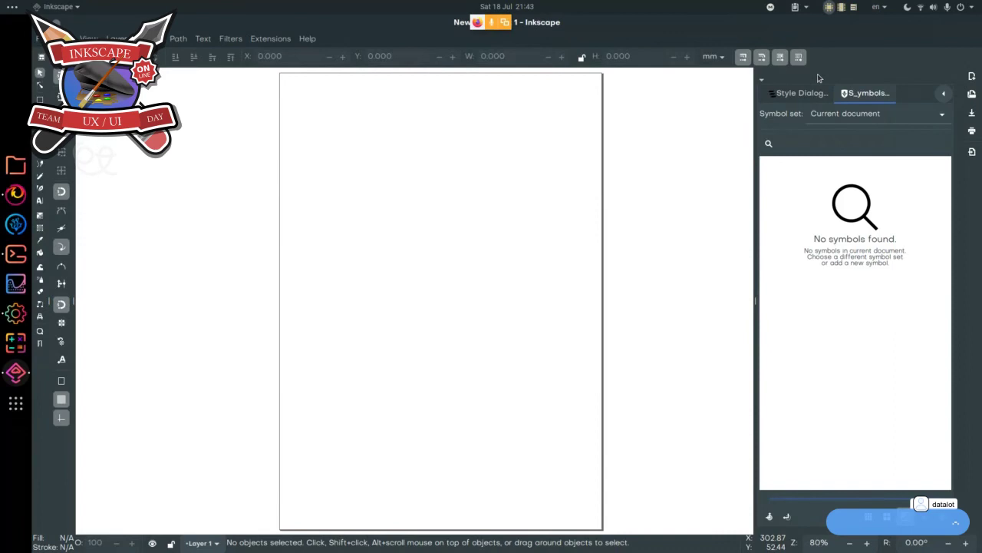
# - Collapse and re-expand the docked dialogs, and switch to the Style Dialog tab and back to Symbols
pyautogui.click(764, 82)
pyautogui.click(763, 81)
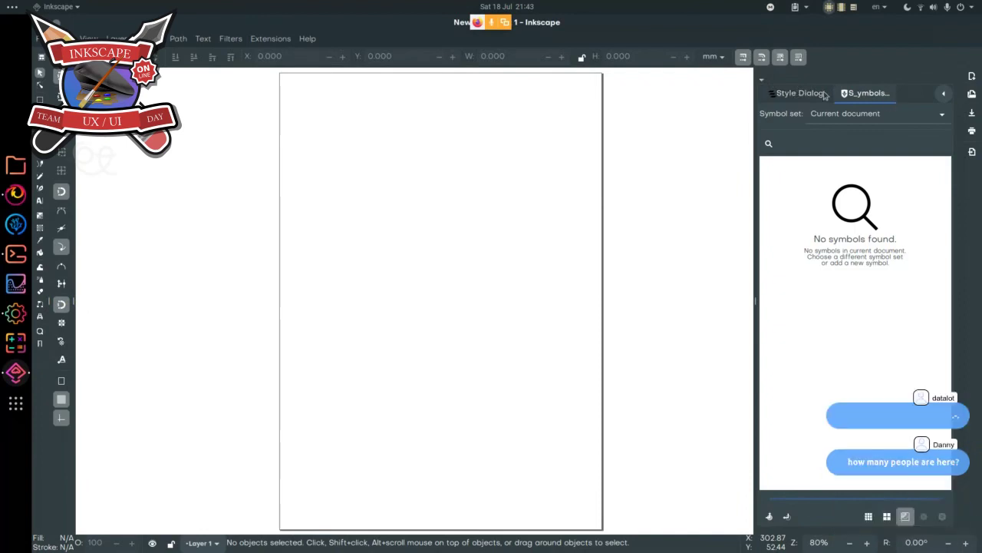
pyautogui.click(798, 93)
pyautogui.click(861, 94)
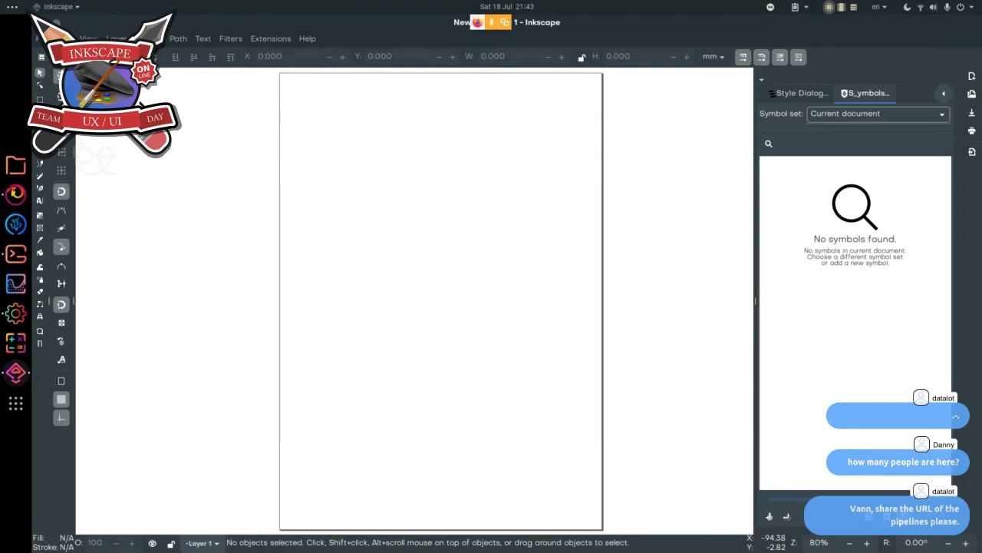
# - Switch to Firefox and read the newest questions in the Hackfest public chat
pyautogui.click(15, 194)
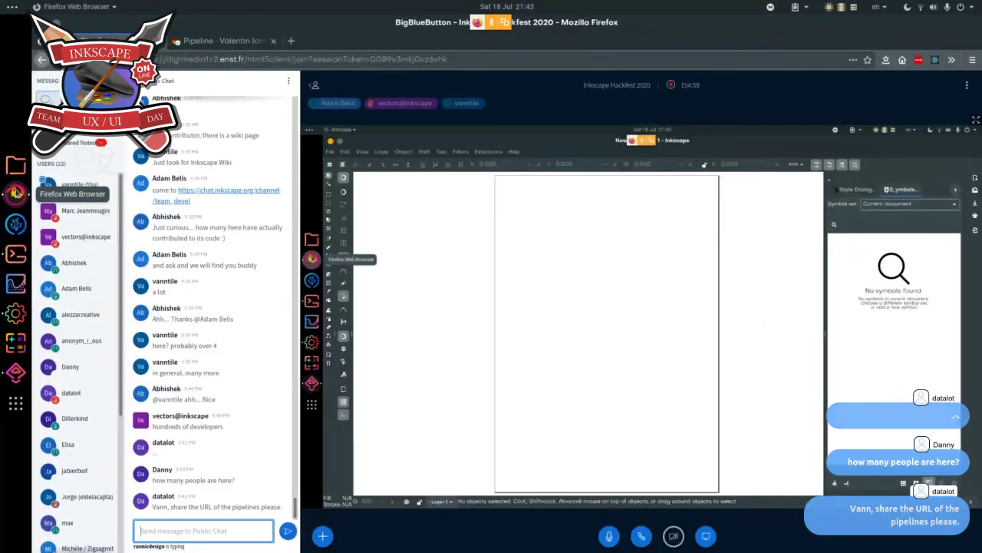